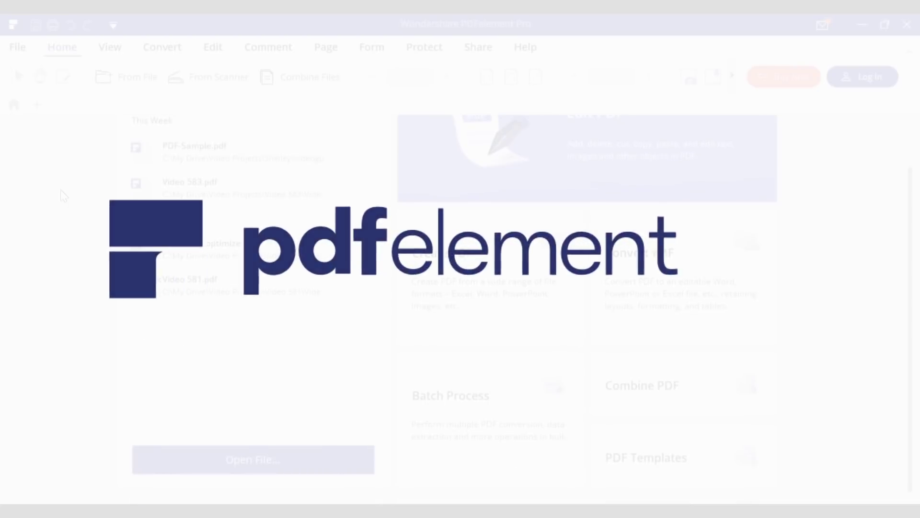
# - Search the PDF template library for 'invoice' and open the VAT Invoice Template
pyautogui.click(671, 459)
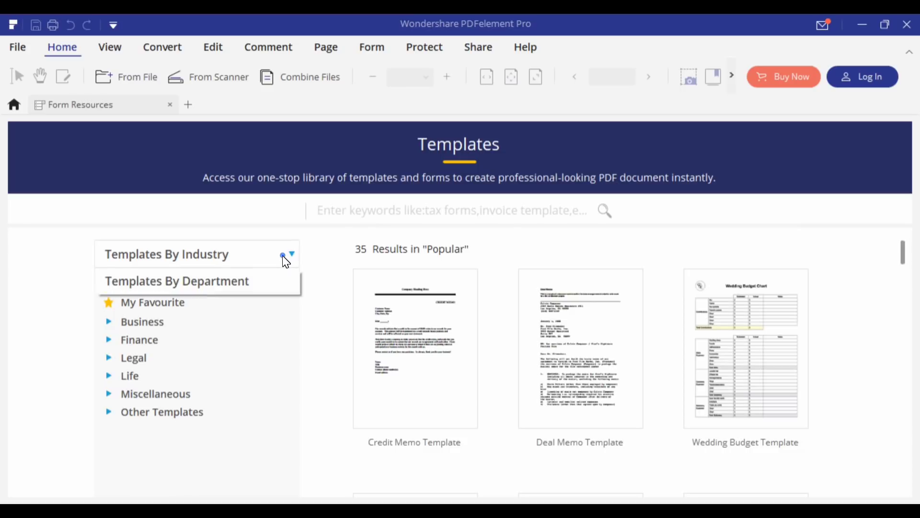
pyautogui.click(215, 287)
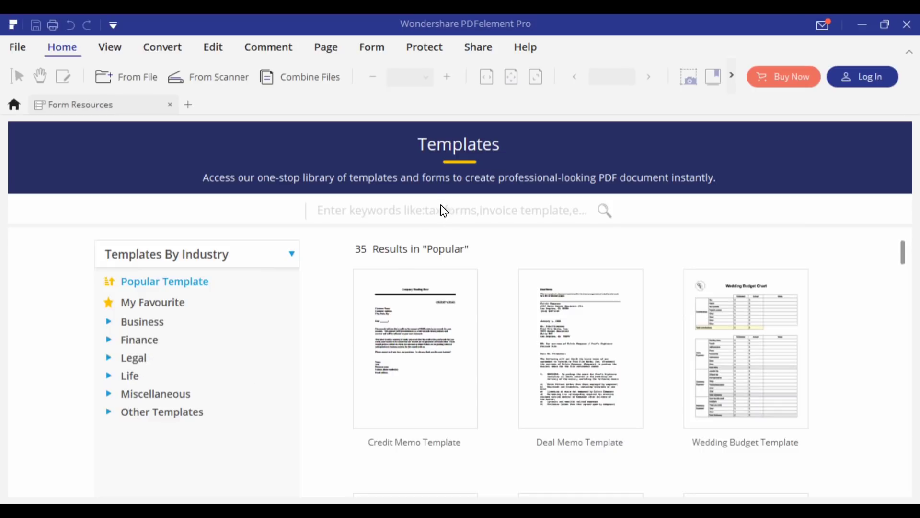
pyautogui.press('Return')
pyautogui.write('e')
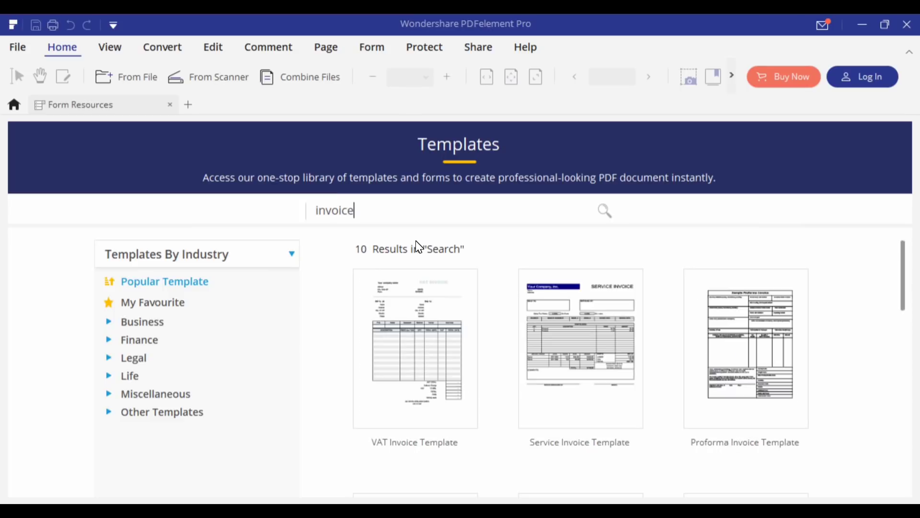
pyautogui.click(458, 276)
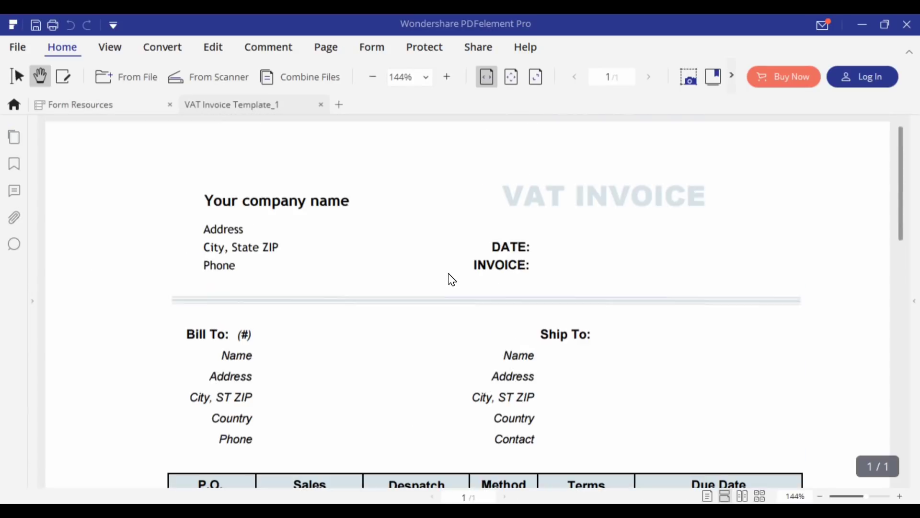
pyautogui.scroll(-8, 451, 279)
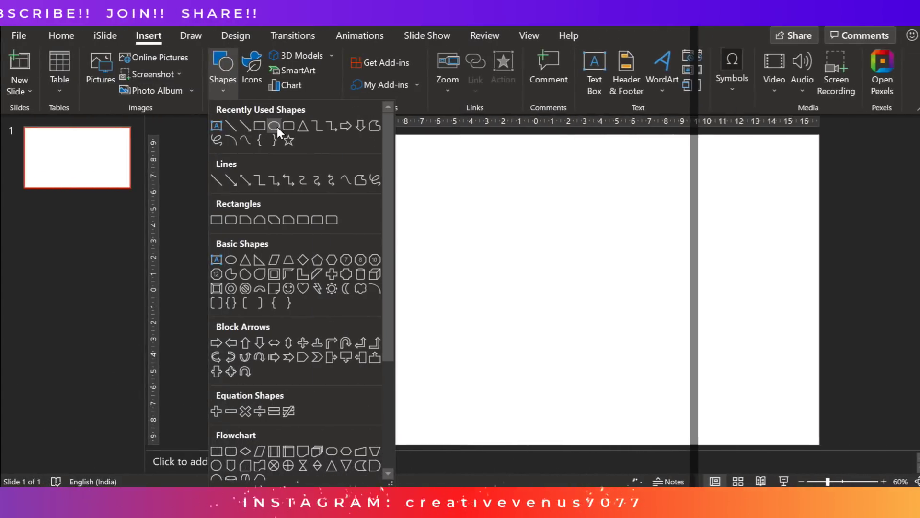
# - Draw the first blue circle on the slide with the Oval shape
pyautogui.click(275, 126)
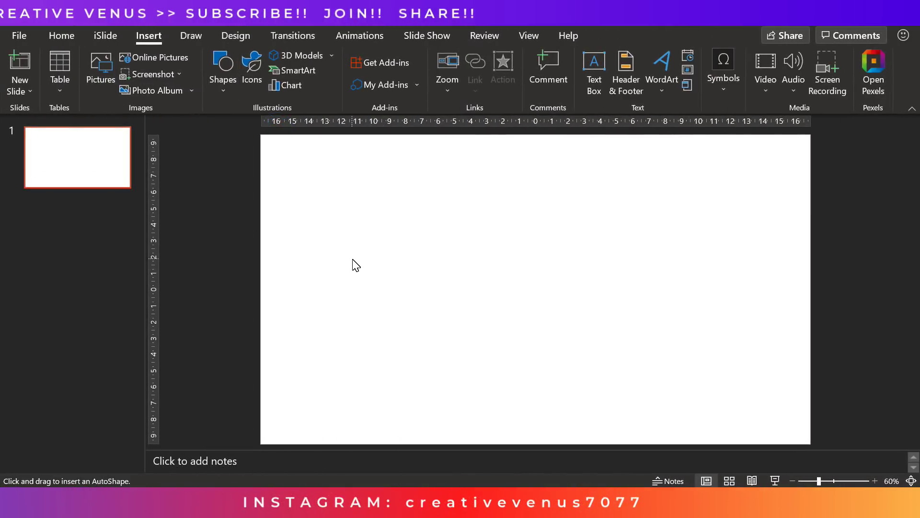
pyautogui.moveTo(353, 259); pyautogui.dragTo(677, 288)
# - Select all five circles and distribute them evenly across the row
pyautogui.keyDown('shift'); pyautogui.click(605, 297); pyautogui.keyUp('shift')
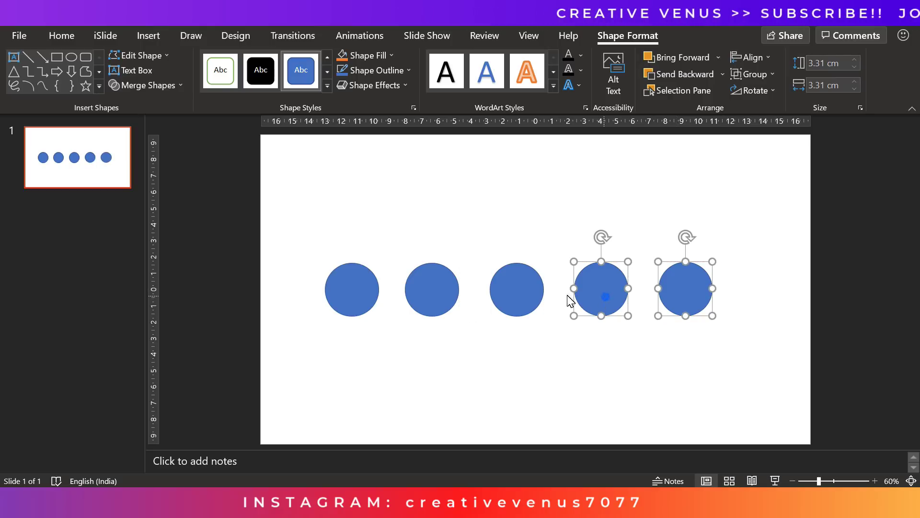
pyautogui.click(583, 353)
pyautogui.moveTo(698, 294); pyautogui.dragTo(723, 293)
pyautogui.keyDown('shift'); pyautogui.click(605, 291); pyautogui.keyUp('shift')
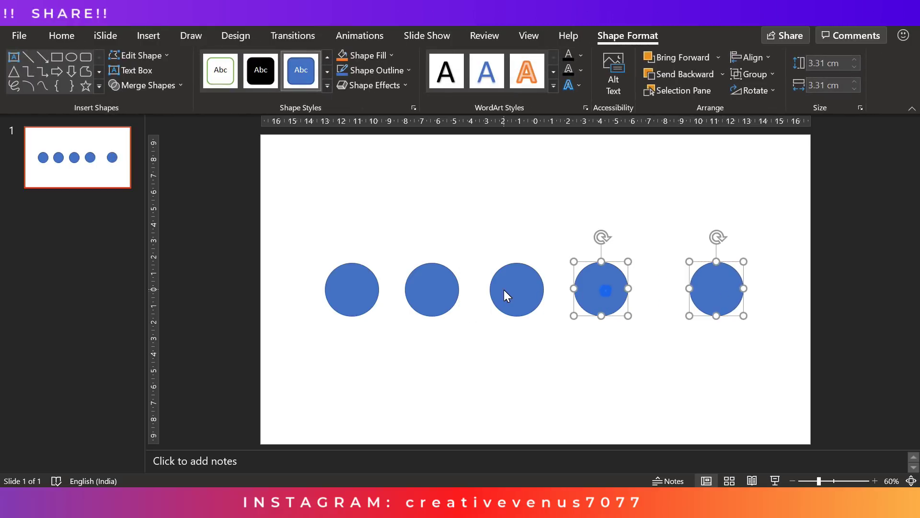
pyautogui.keyDown('shift'); pyautogui.click(413, 288); pyautogui.keyUp('shift')
pyautogui.keyDown('shift'); pyautogui.click(363, 288); pyautogui.keyUp('shift')
pyautogui.click(756, 60)
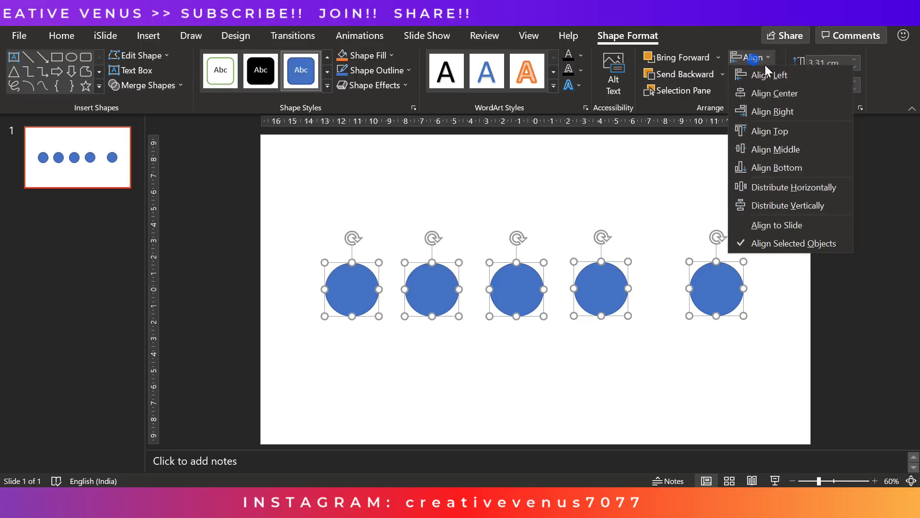
pyautogui.click(796, 187)
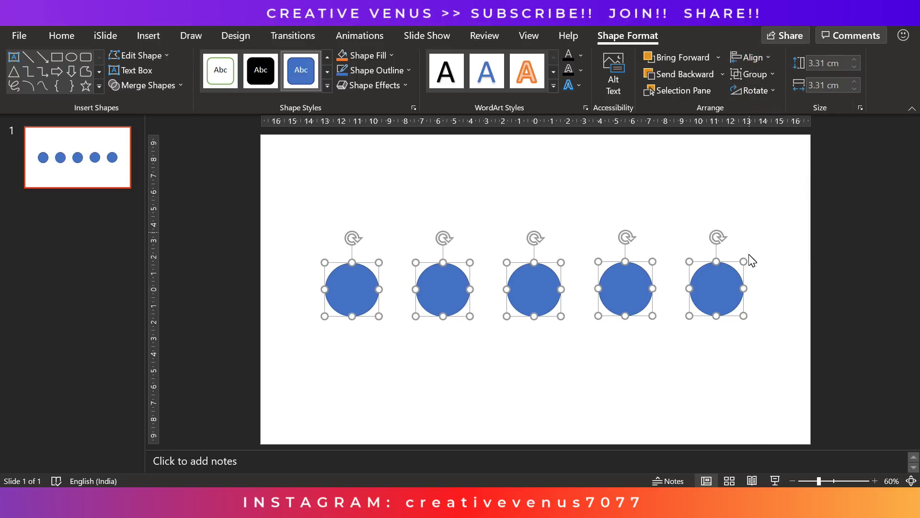
pyautogui.hotkey('ctrl', 'g')
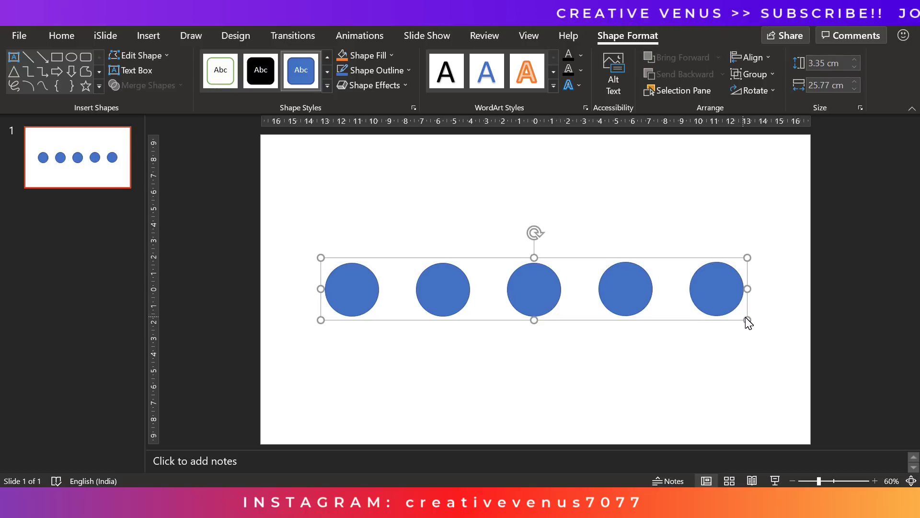
pyautogui.hotkey('ctrl', 'shift', 'g')
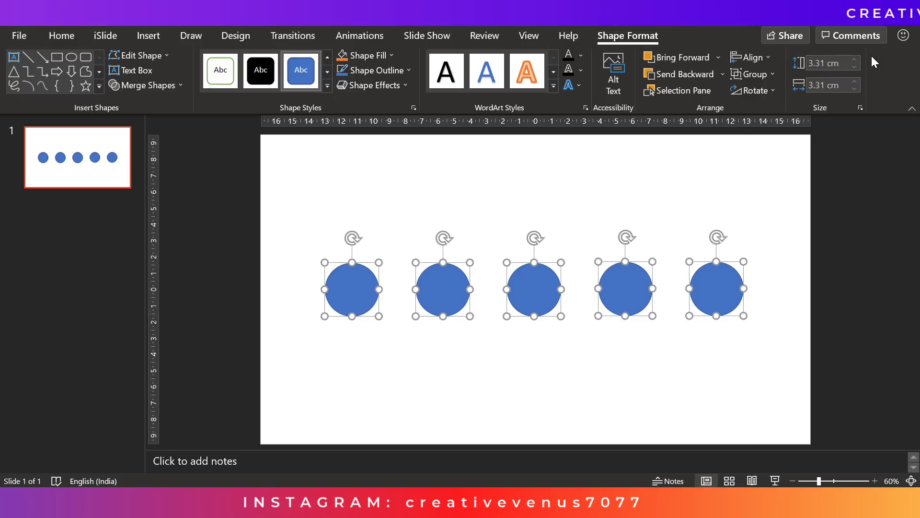
# - Resize the circles to 4 cm height and 4 cm width
pyautogui.click(859, 59)
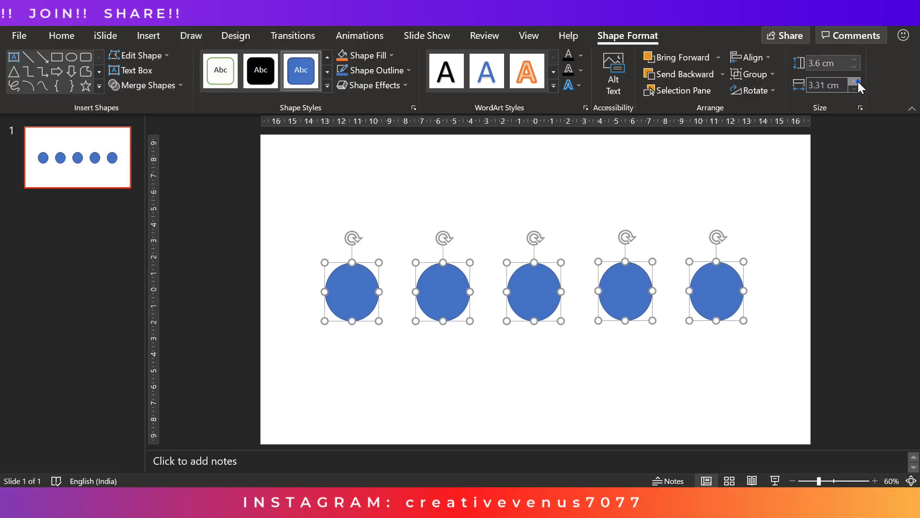
pyautogui.click(858, 81)
pyautogui.click(858, 82)
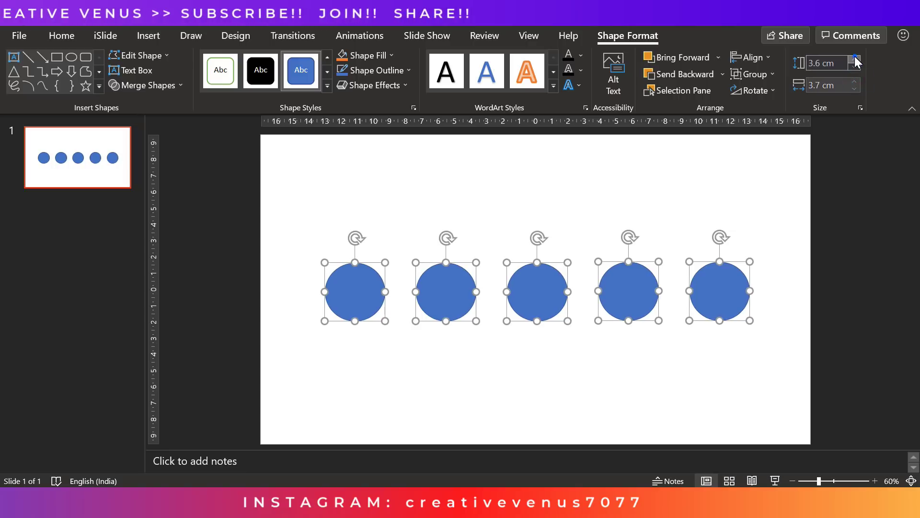
pyautogui.click(855, 57)
pyautogui.click(855, 58)
pyautogui.click(854, 58)
pyautogui.click(854, 59)
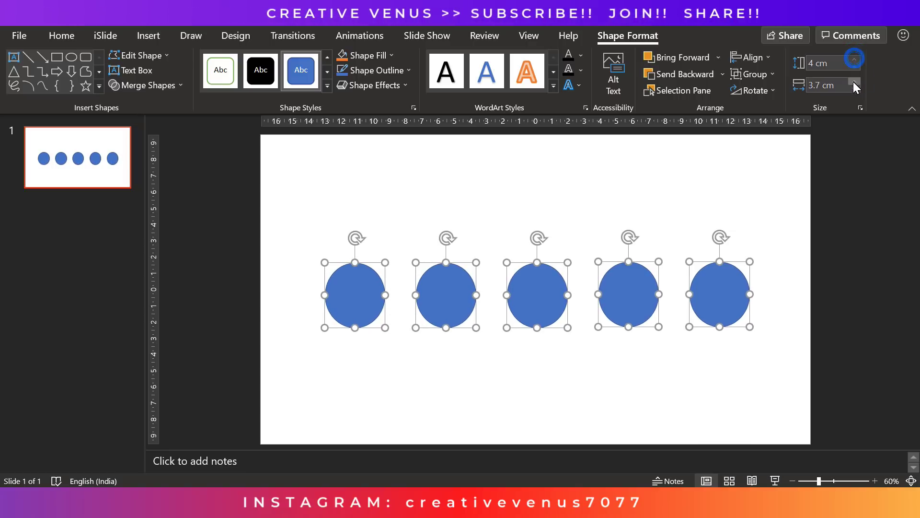
pyautogui.click(854, 83)
pyautogui.click(853, 82)
pyautogui.click(854, 82)
pyautogui.click(854, 83)
pyautogui.click(854, 88)
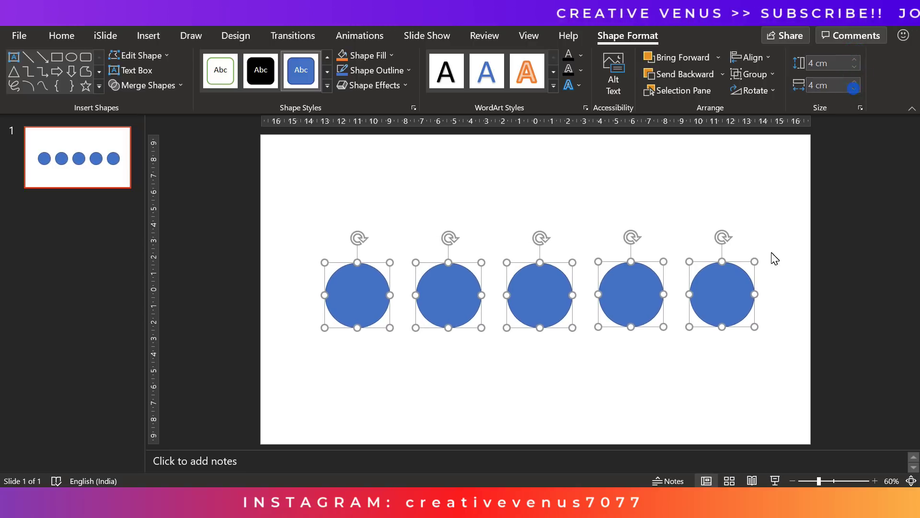
# - Group the circles, centre them horizontally and vertically on the slide, then ungroup them
pyautogui.hotkey('ctrl', 'g')
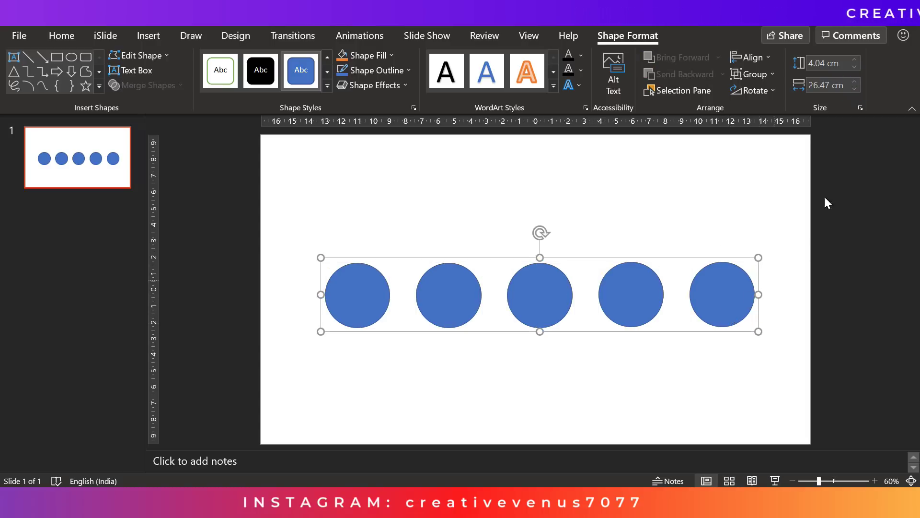
pyautogui.click(755, 60)
pyautogui.click(772, 111)
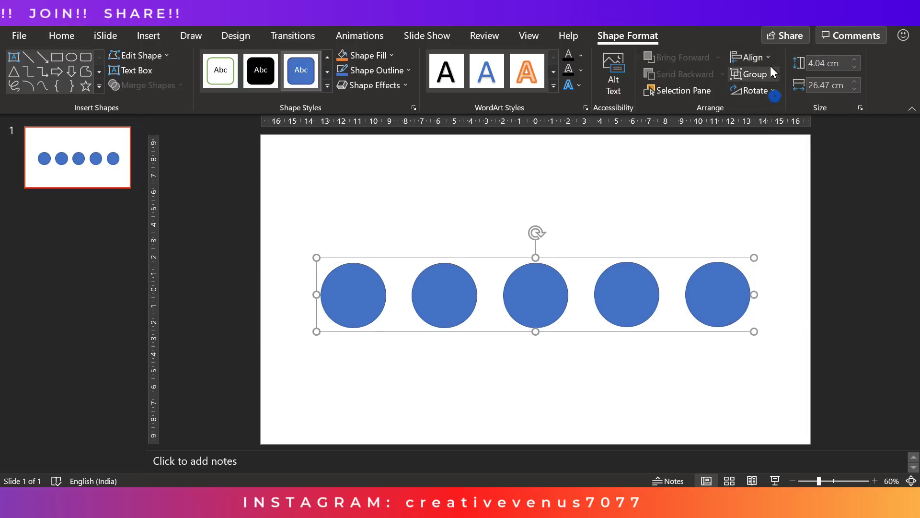
pyautogui.click(761, 57)
pyautogui.click(778, 147)
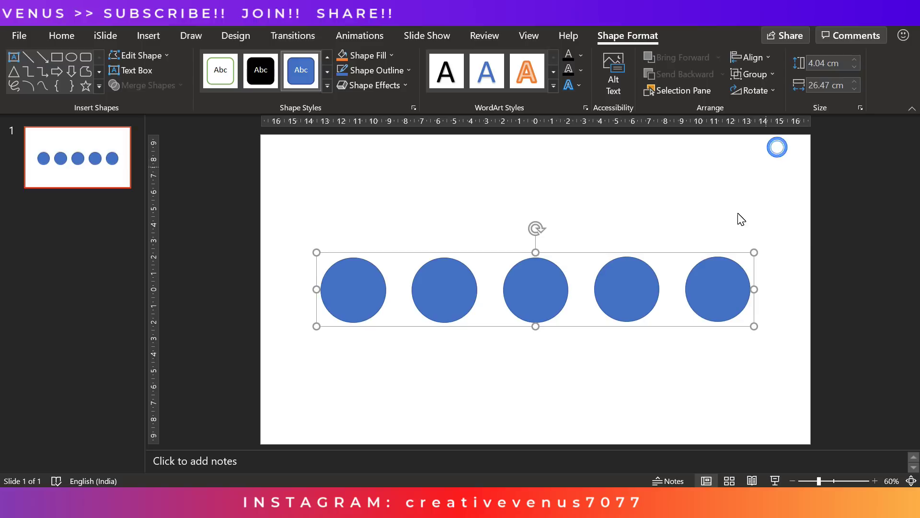
pyautogui.click(650, 287)
pyautogui.rightClick(649, 287)
pyautogui.moveTo(714, 130)
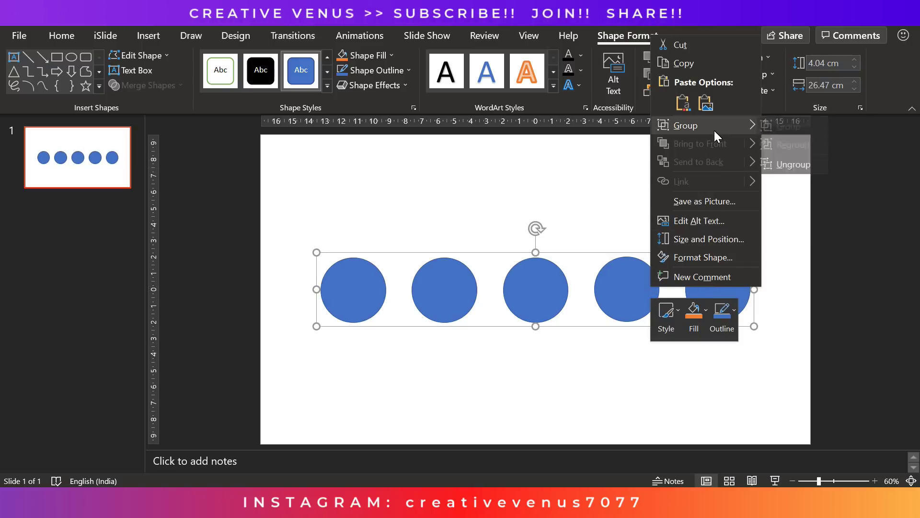
pyautogui.click(801, 164)
pyautogui.click(732, 356)
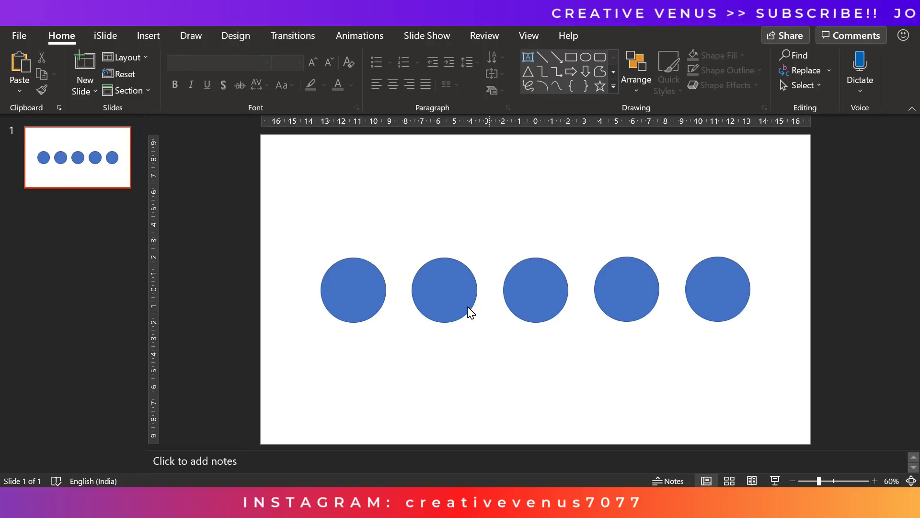
# - Draw a smaller 2.78 cm circle centred inside the first blue circle
pyautogui.click(148, 38)
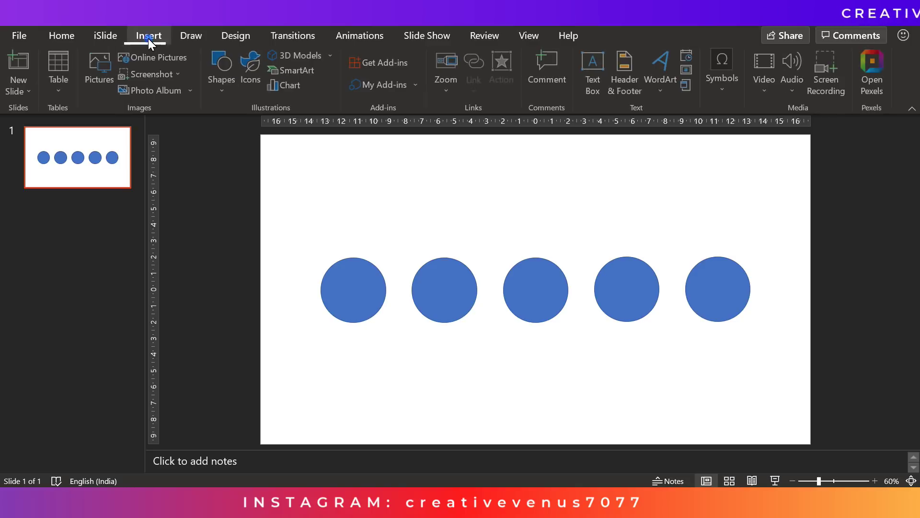
pyautogui.click(223, 91)
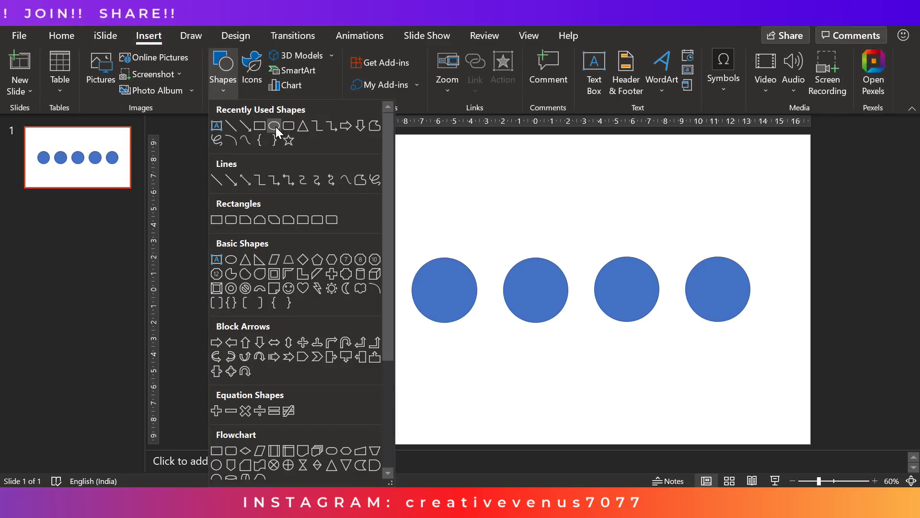
pyautogui.click(275, 126)
pyautogui.moveTo(349, 294)
pyautogui.mouseDown()
pyautogui.moveTo(372, 317)
pyautogui.moveTo(355, 296)
pyautogui.mouseUp()
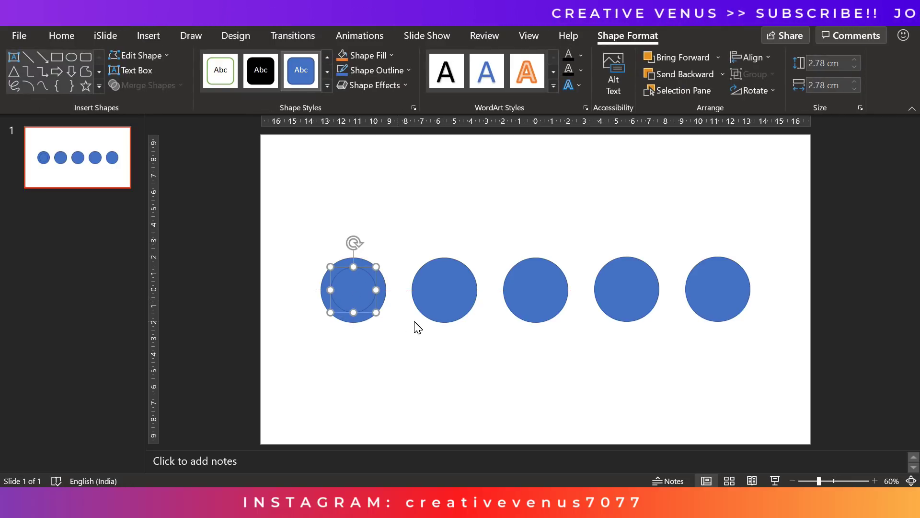
pyautogui.click(387, 69)
# - Give the small circle no outline, a white fill and an outer shadow
pyautogui.click(372, 218)
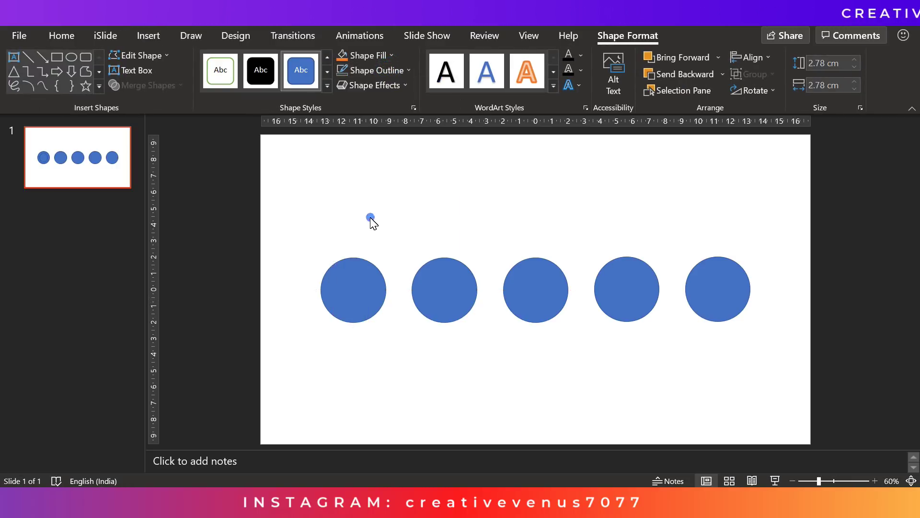
pyautogui.click(369, 55)
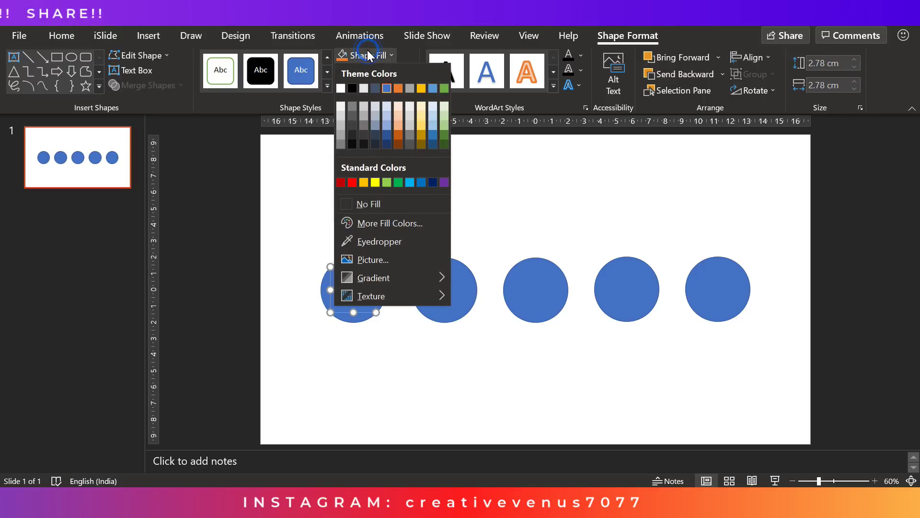
pyautogui.click(340, 88)
pyautogui.click(396, 90)
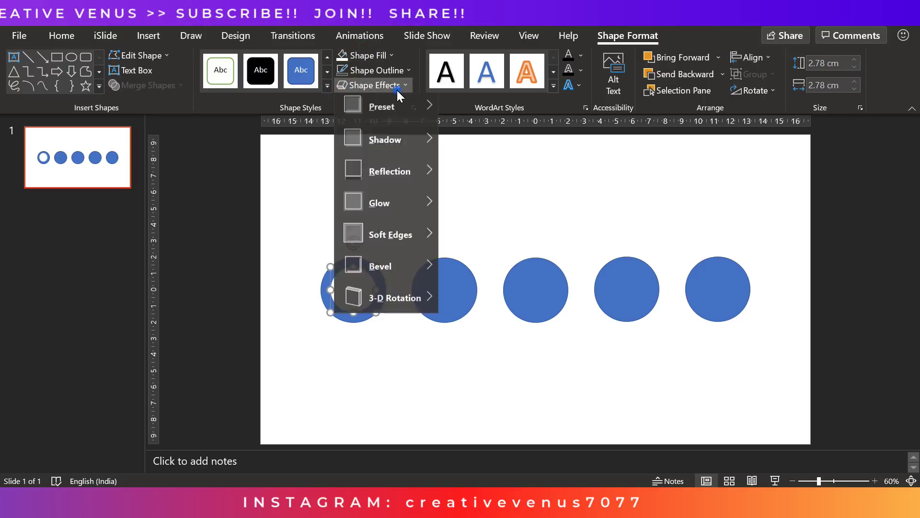
pyautogui.moveTo(416, 147)
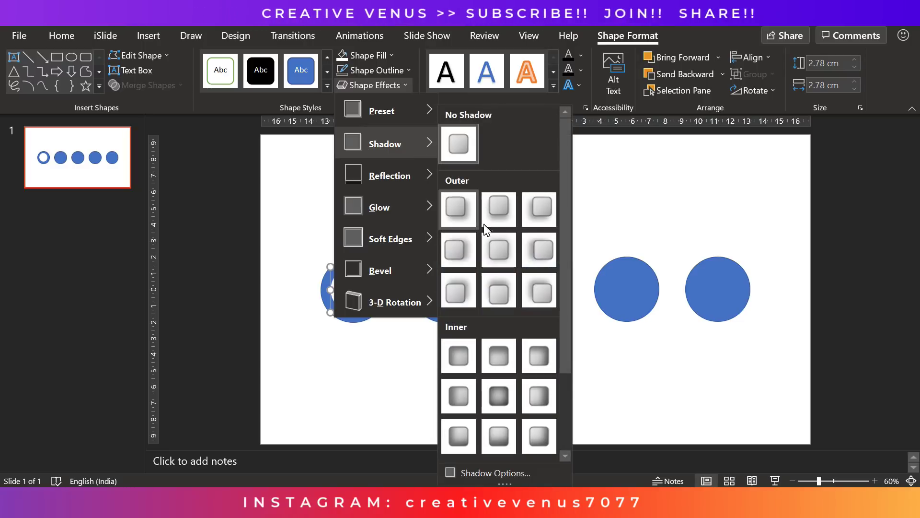
pyautogui.click(498, 249)
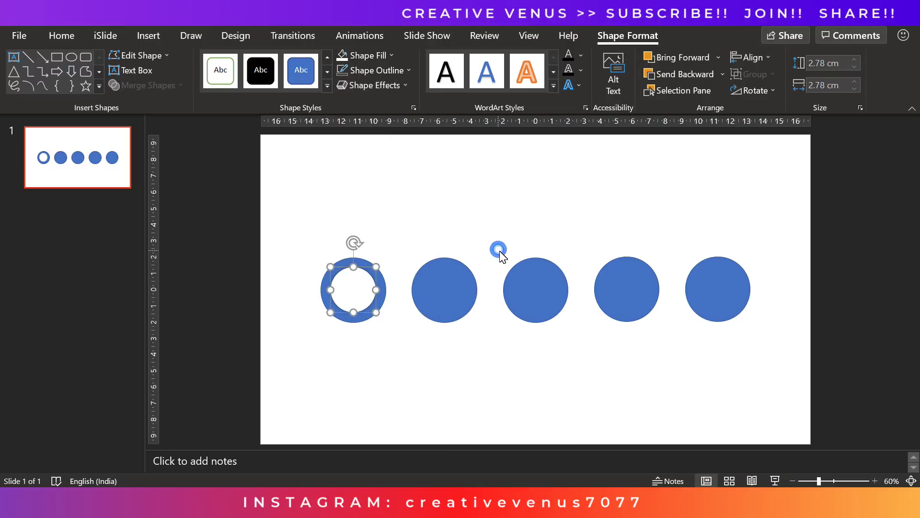
# - Set the shadow to an Outer preset at 108% size with about 29 pt blur
pyautogui.click(414, 107)
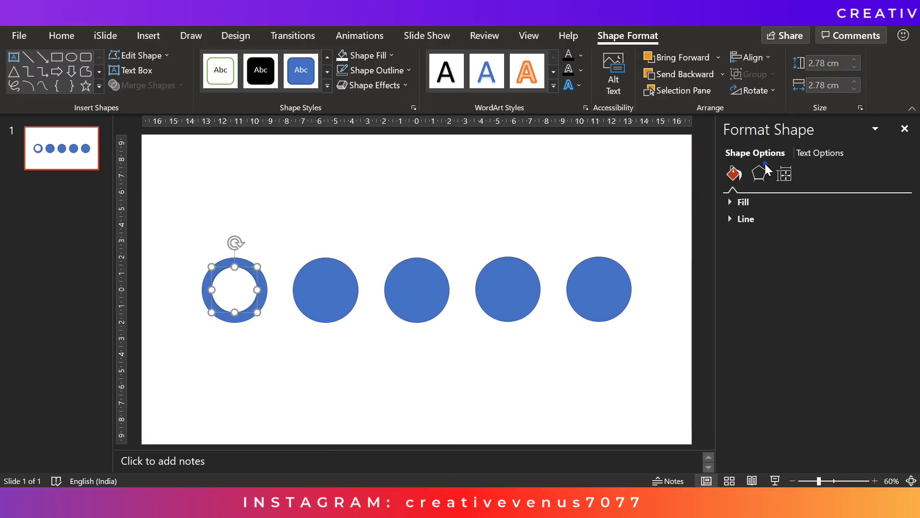
pyautogui.click(762, 173)
pyautogui.click(775, 201)
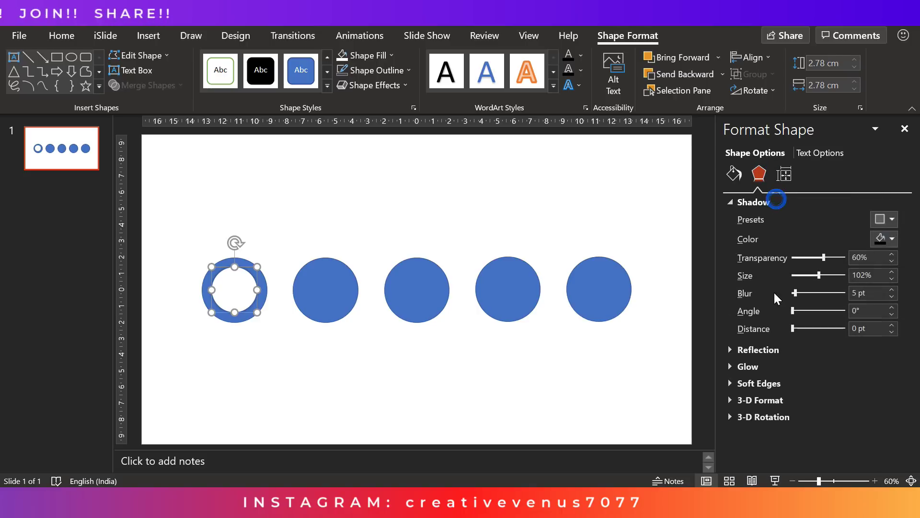
pyautogui.moveTo(795, 293); pyautogui.dragTo(807, 298)
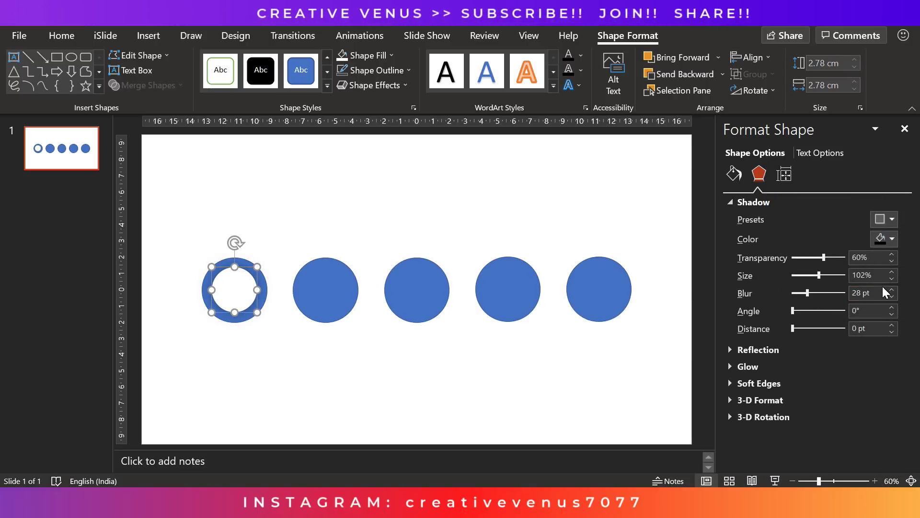
pyautogui.click(891, 272)
pyautogui.click(890, 272)
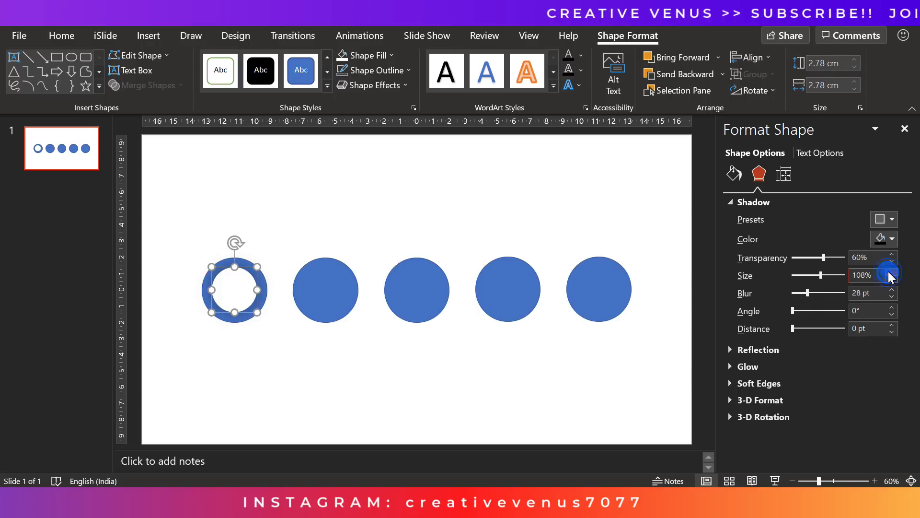
pyautogui.click(886, 220)
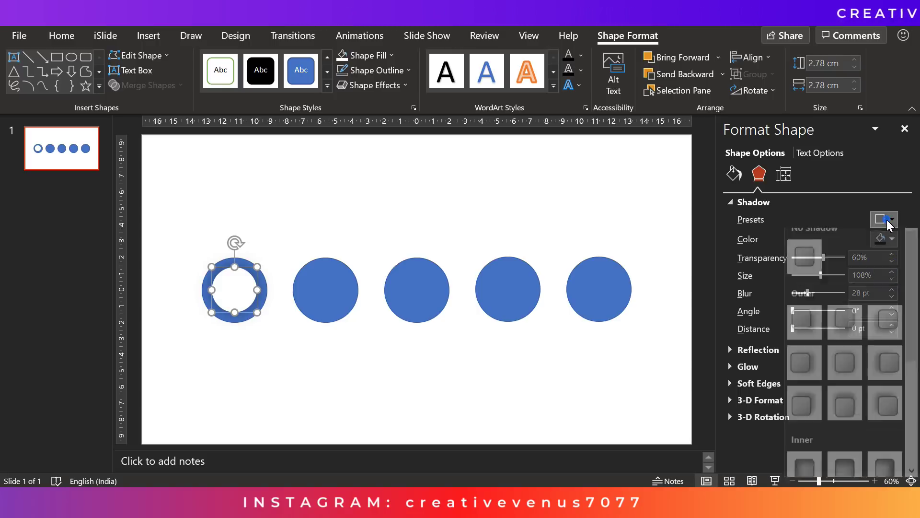
pyautogui.click(814, 329)
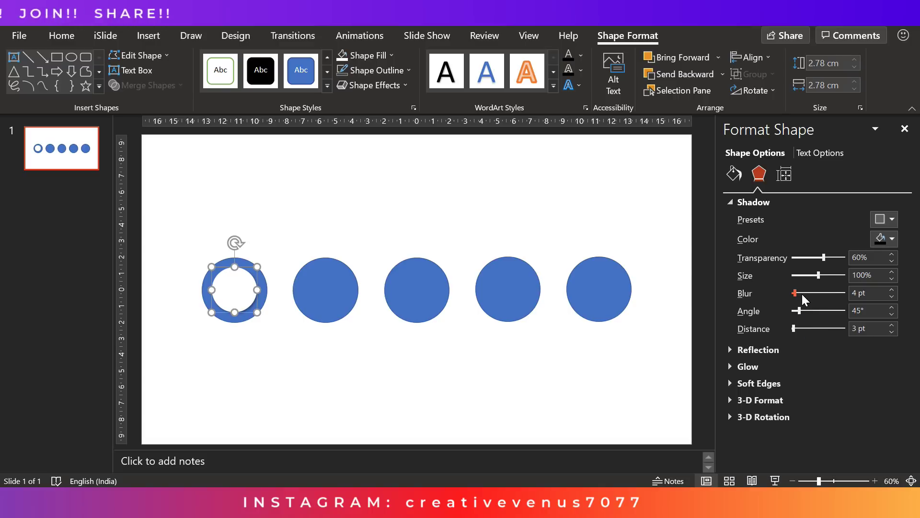
pyautogui.moveTo(795, 293); pyautogui.dragTo(809, 293)
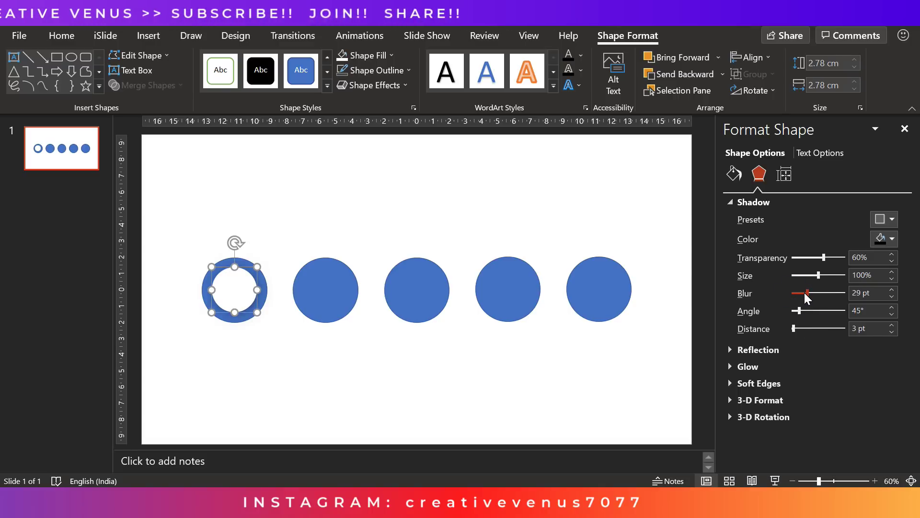
pyautogui.click(412, 384)
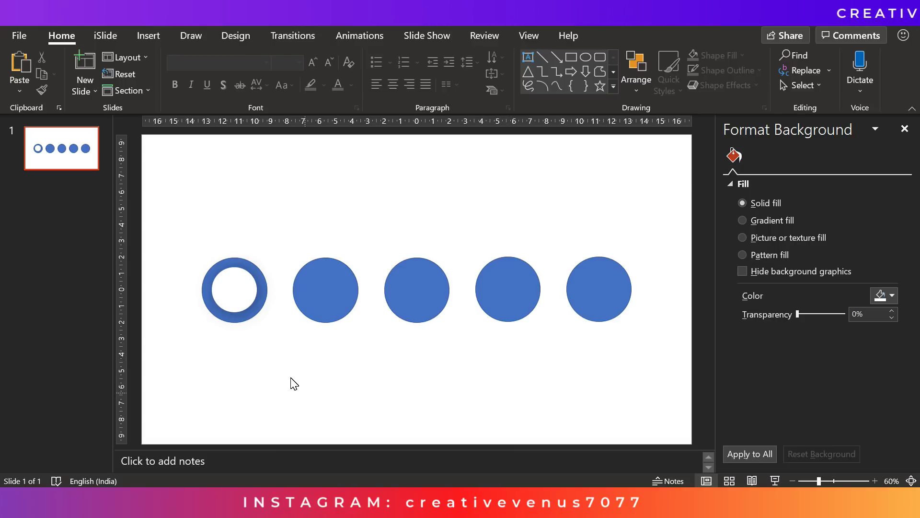
# - Paste copies of the white shadowed circle onto the other four circles, then close the Format Background pane
pyautogui.click(233, 293)
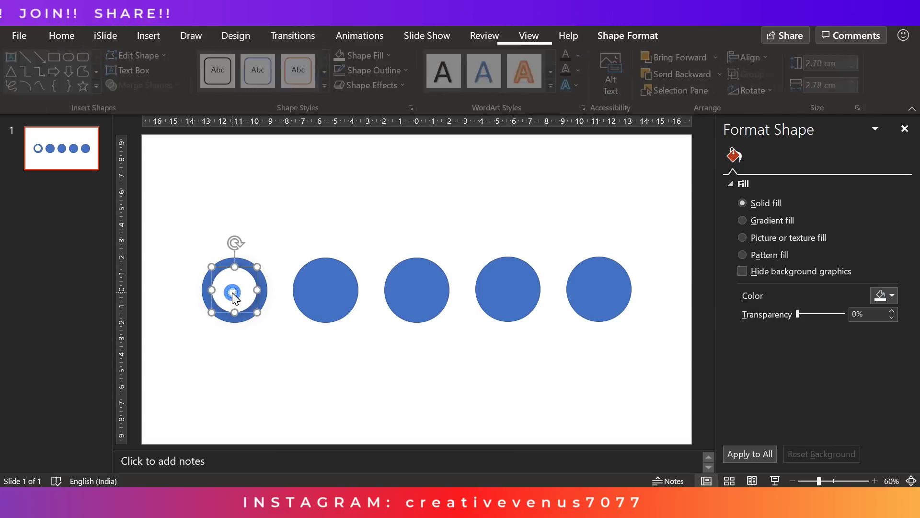
pyautogui.hotkey('ctrl', 'v')
pyautogui.moveTo(235, 298); pyautogui.dragTo(595, 291)
pyautogui.hotkey('ctrl', 'v')
pyautogui.hotkey('ctrl', 'v')
pyautogui.hotkey('ctrl', 'v')
pyautogui.click(585, 368)
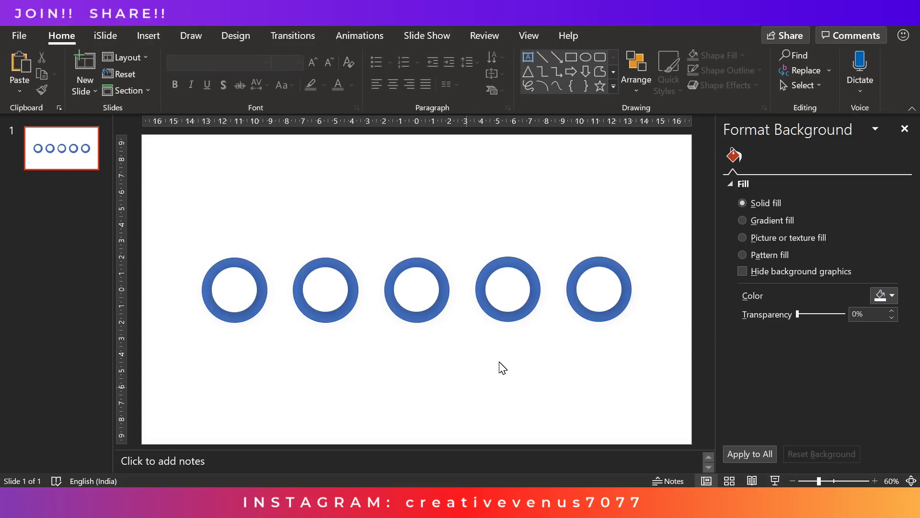
pyautogui.click(904, 128)
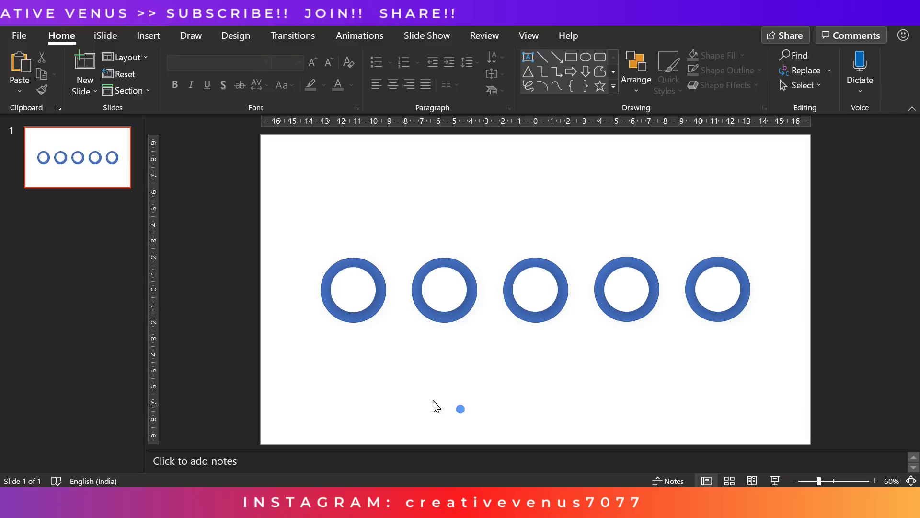
# - Select the first ring, cancel the stray Move/Copy drag, and open its right-click menu
pyautogui.click(147, 38)
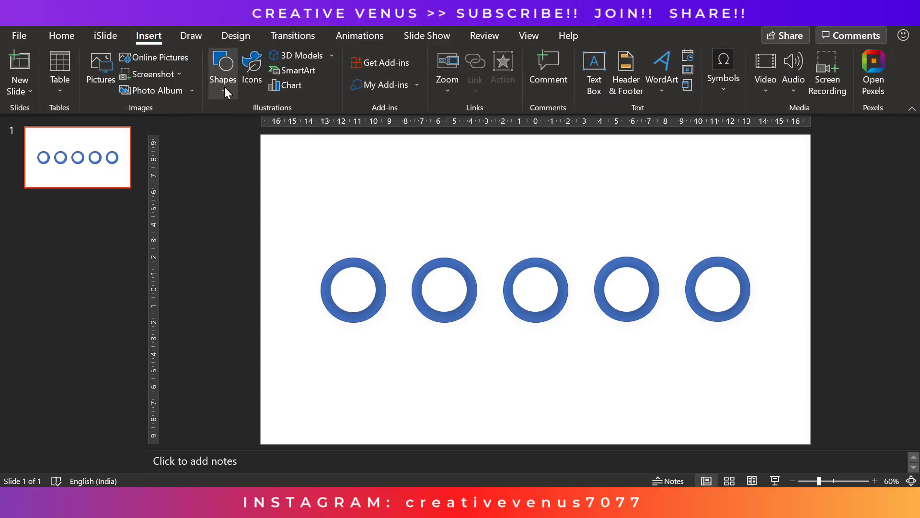
pyautogui.click(366, 324)
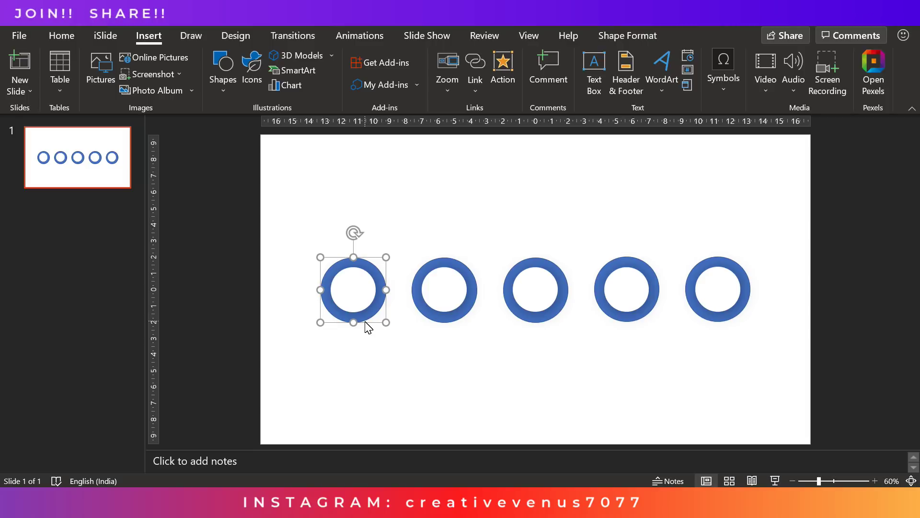
pyautogui.rightClick(367, 328)
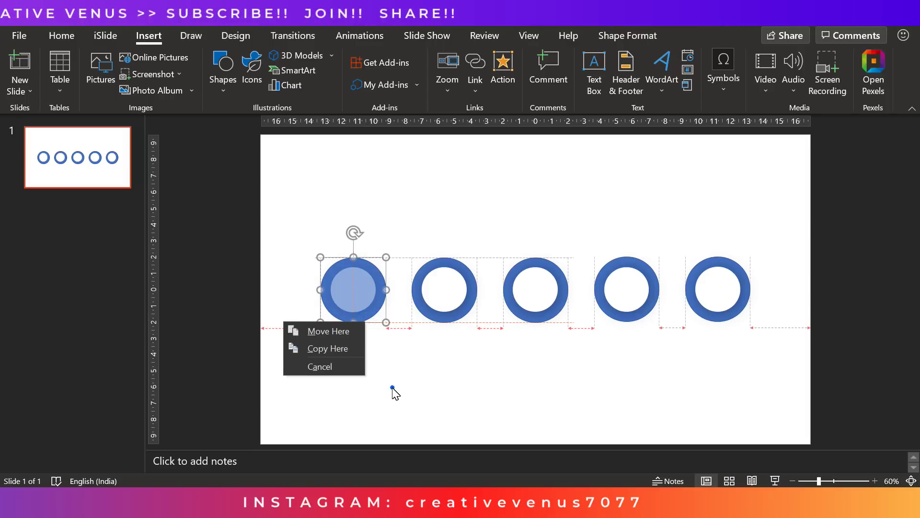
pyautogui.click(392, 387)
pyautogui.click(426, 379)
pyautogui.click(362, 325)
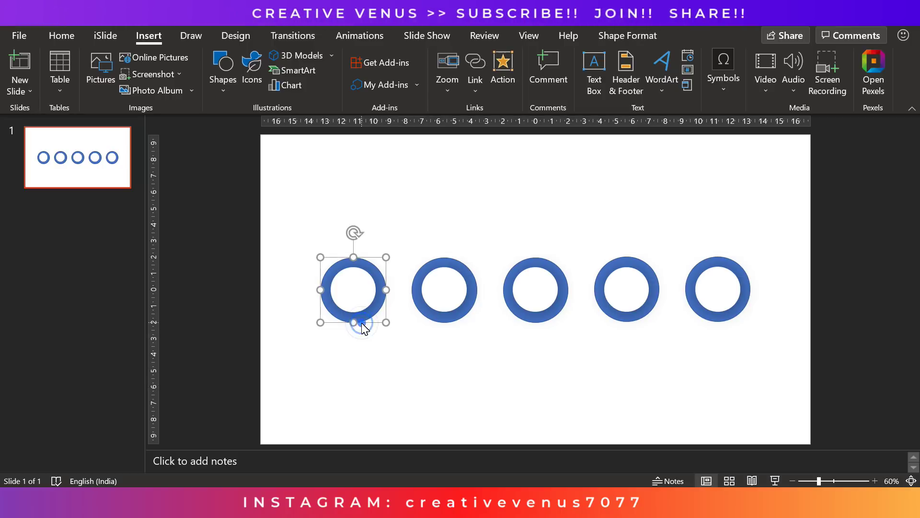
pyautogui.rightClick(363, 325)
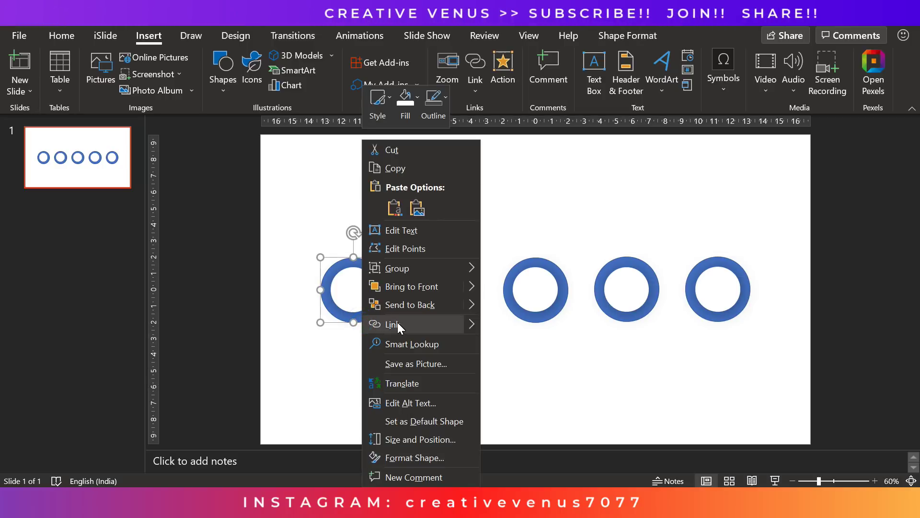
# - In Format Shape, undo a trial gradient fill, confirm No line, then Format Paint another ring
pyautogui.click(411, 453)
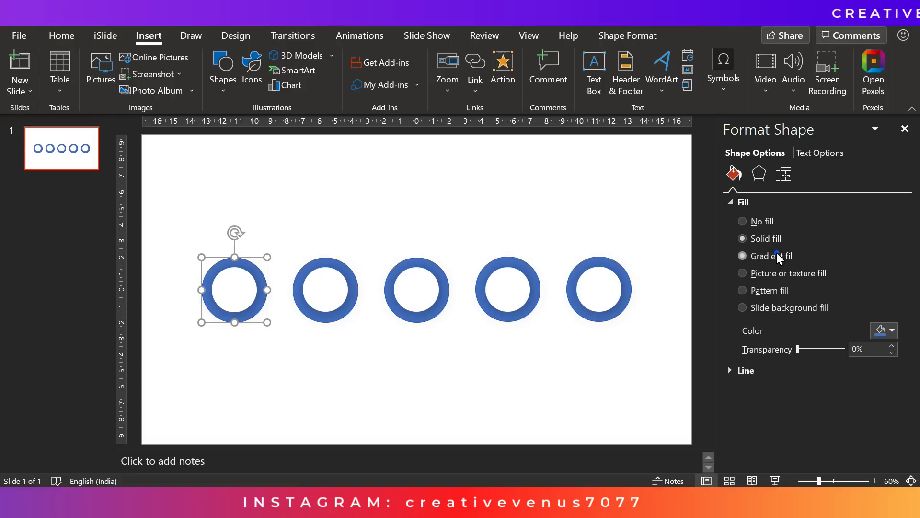
pyautogui.click(774, 255)
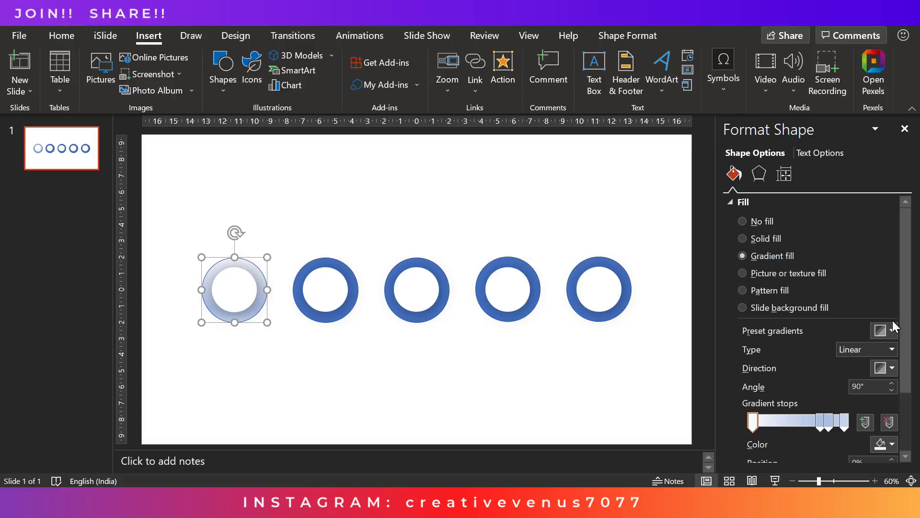
pyautogui.hotkey('ctrl', 'z')
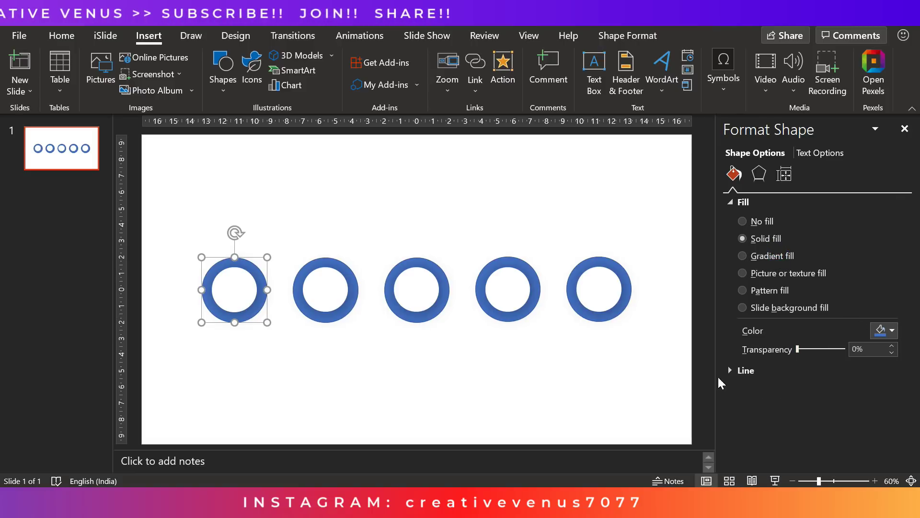
pyautogui.click(743, 370)
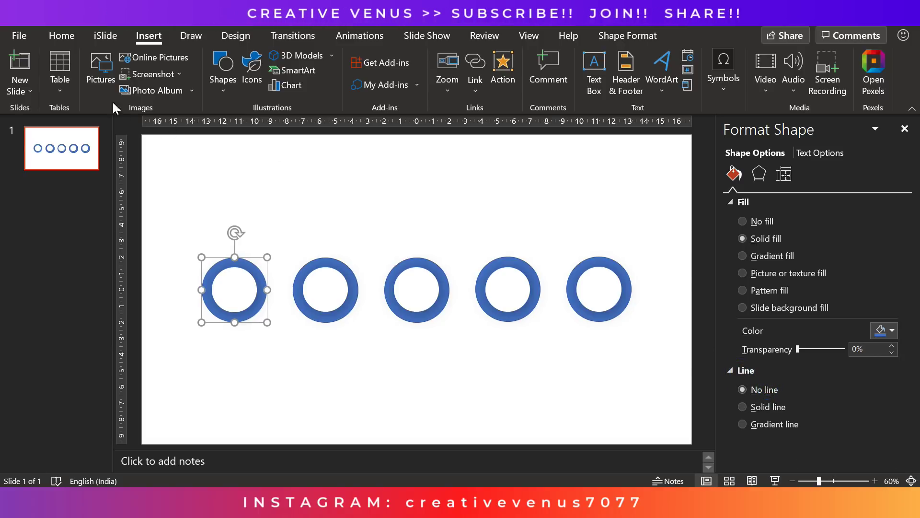
pyautogui.click(57, 41)
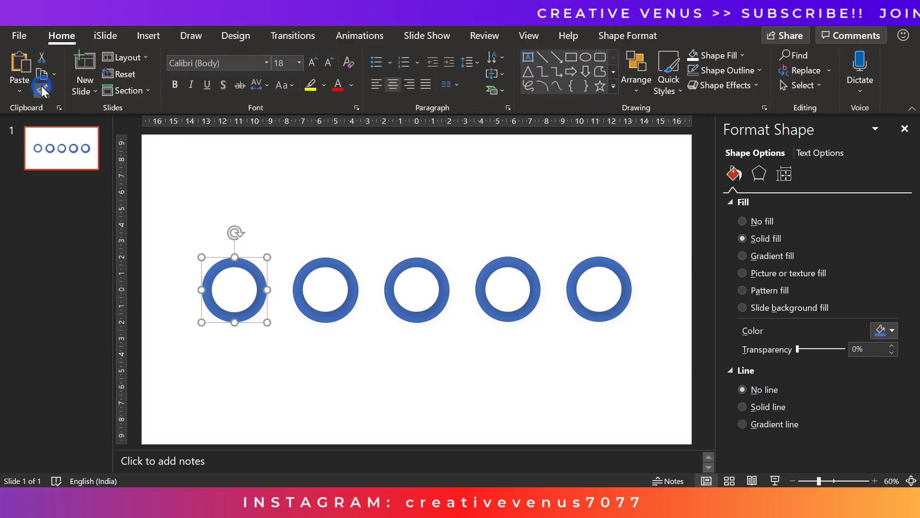
pyautogui.click(320, 321)
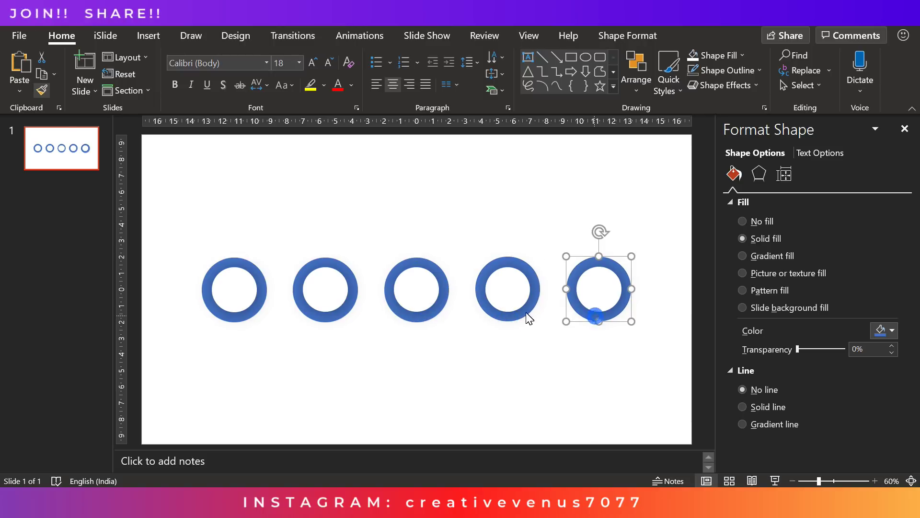
# - Switch the first outer ring to a gradient fill with a bright blue start stop
pyautogui.click(252, 338)
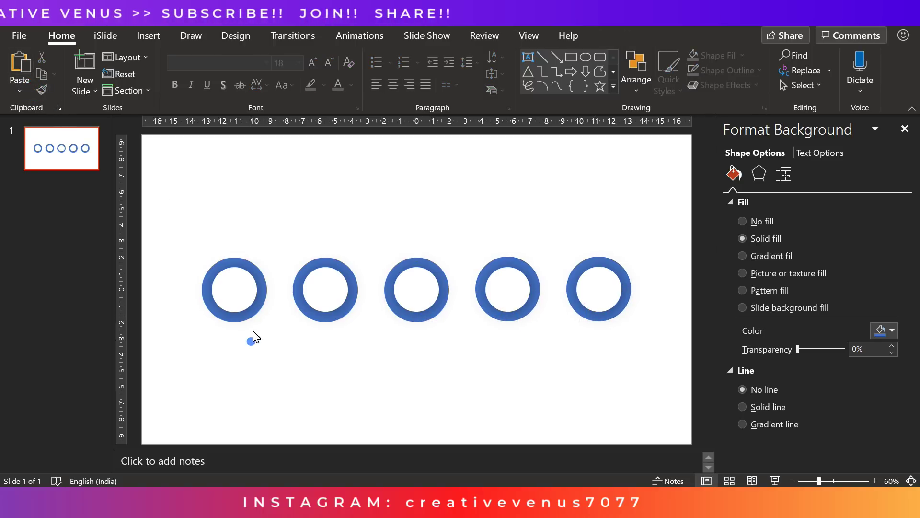
pyautogui.click(246, 292)
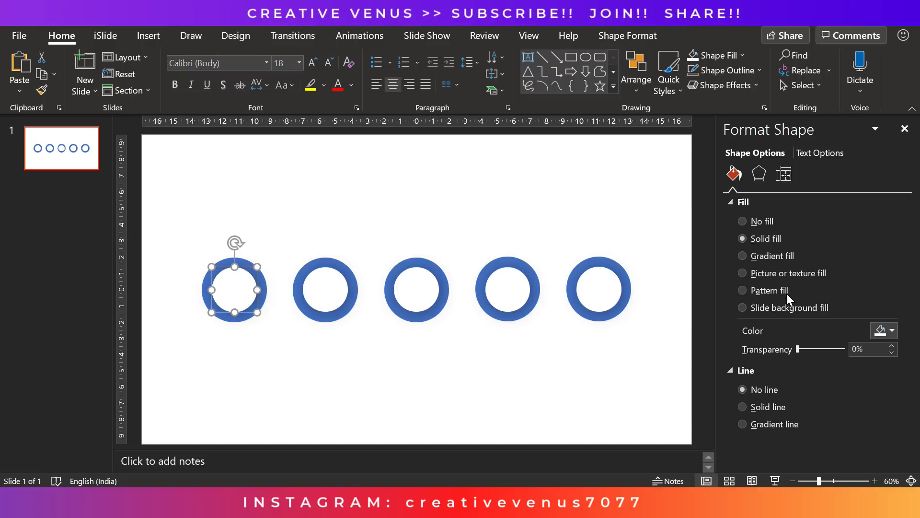
pyautogui.click(236, 322)
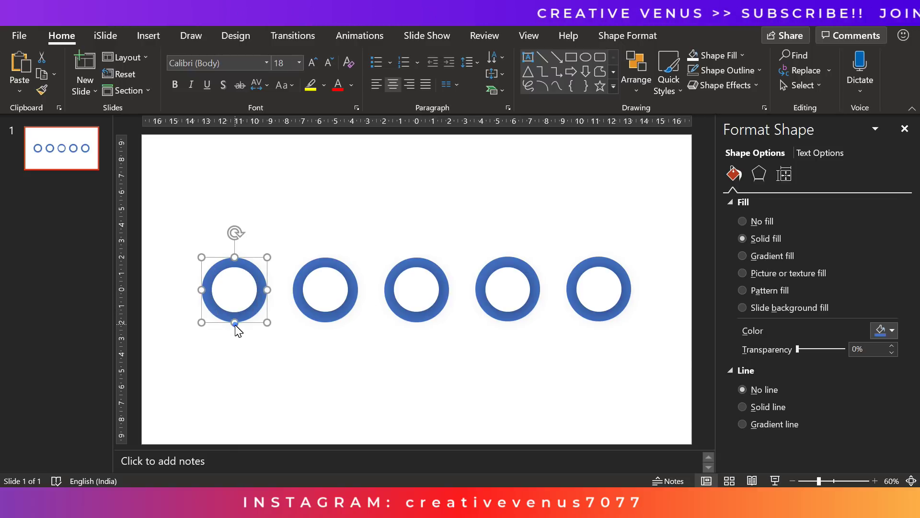
pyautogui.click(770, 257)
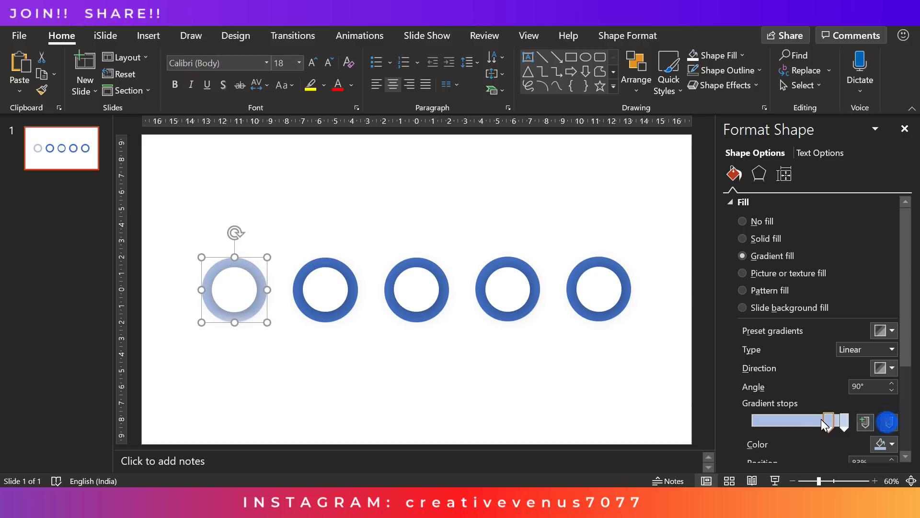
pyautogui.moveTo(829, 421); pyautogui.dragTo(691, 425)
pyautogui.click(891, 444)
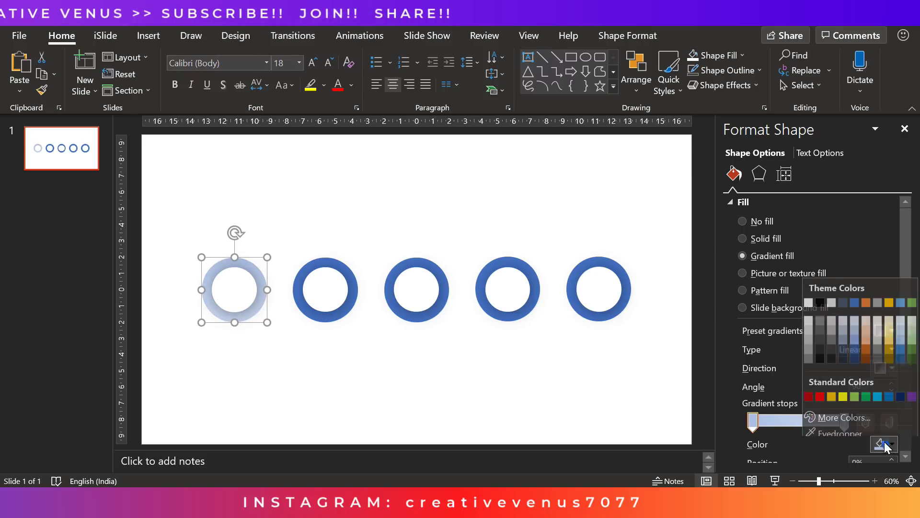
pyautogui.click(862, 417)
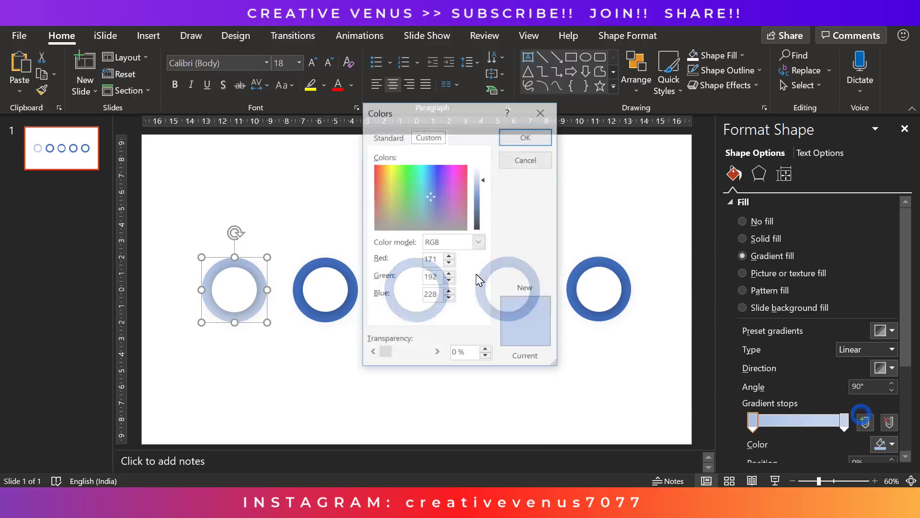
pyautogui.click(388, 136)
pyautogui.click(421, 174)
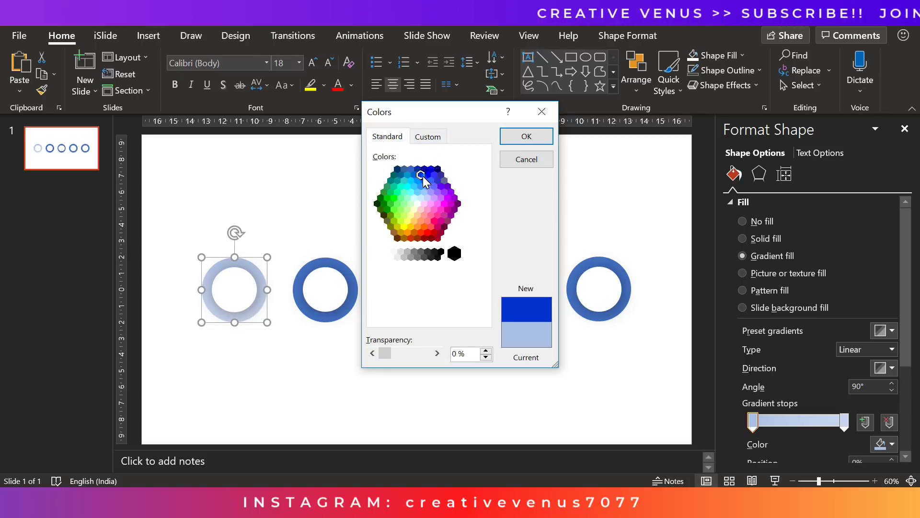
pyautogui.click(528, 135)
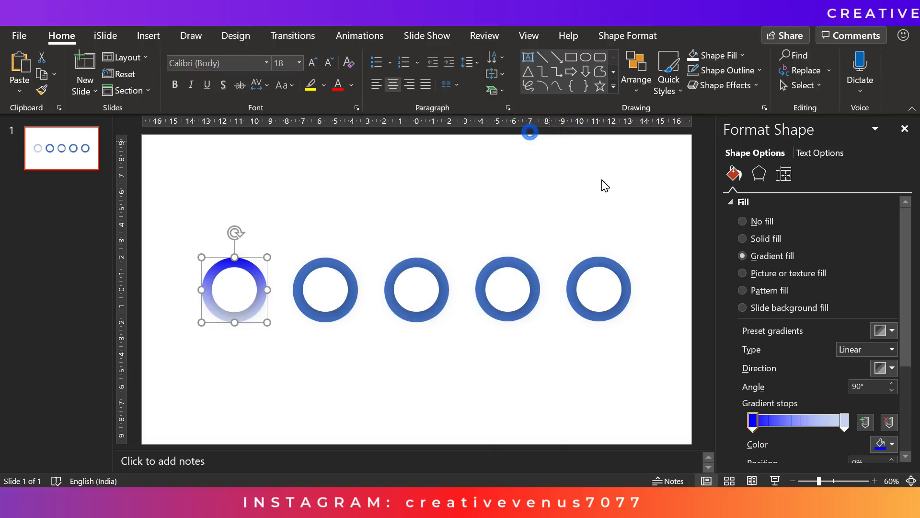
# - Set the end gradient stop to light azure blue and the direction to 225°
pyautogui.click(881, 450)
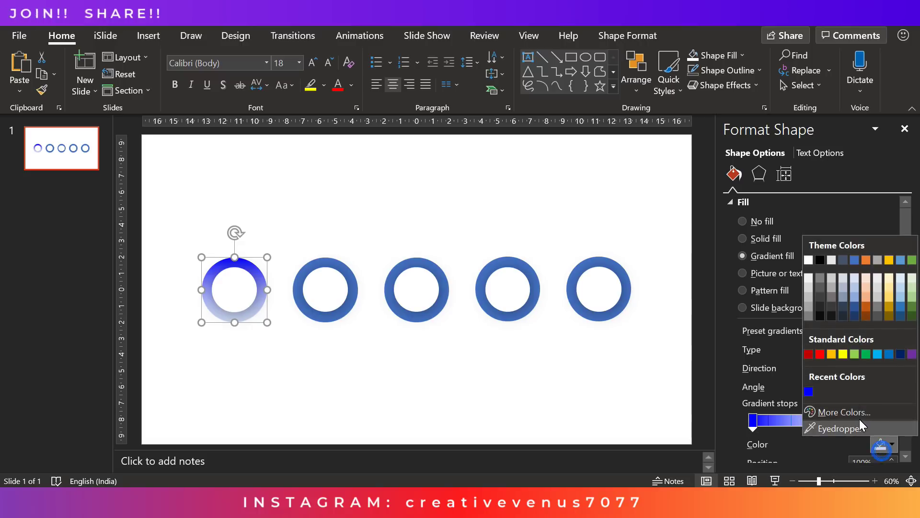
pyautogui.click(857, 418)
pyautogui.click(388, 136)
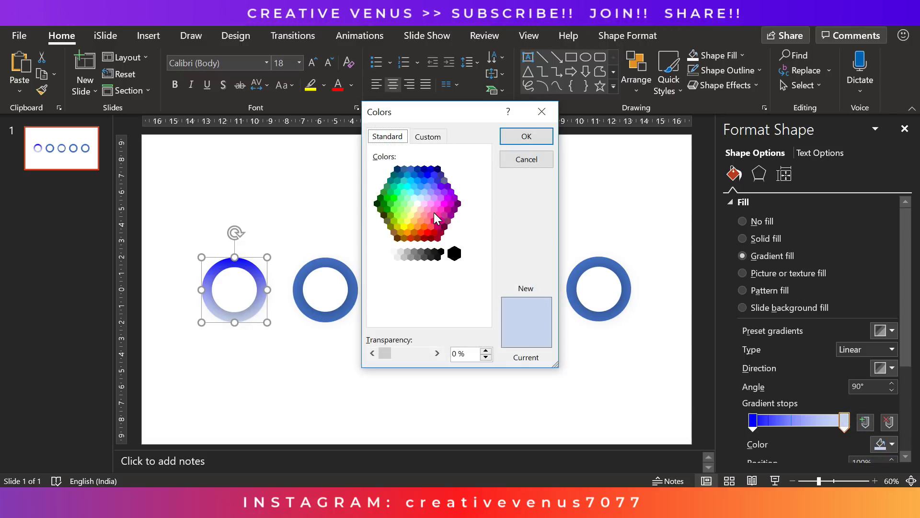
pyautogui.click(434, 186)
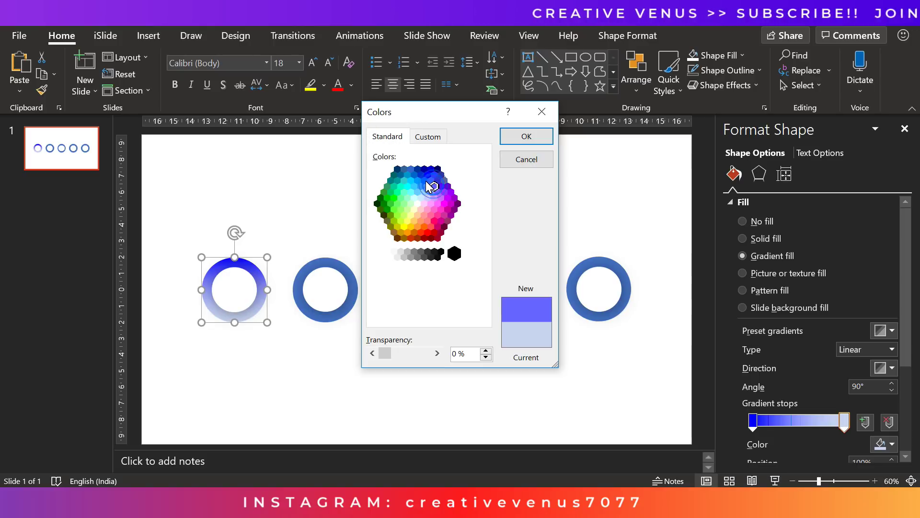
pyautogui.click(424, 180)
pyautogui.click(418, 181)
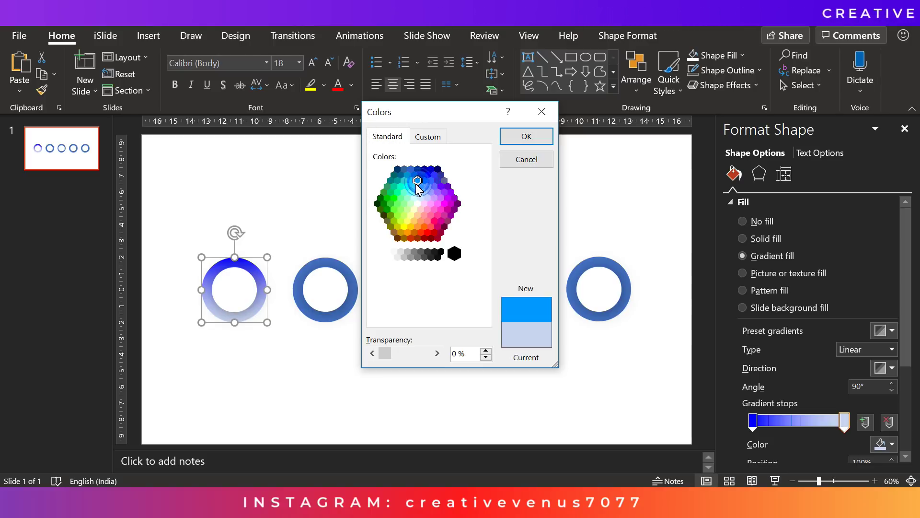
pyautogui.click(416, 186)
pyautogui.click(516, 139)
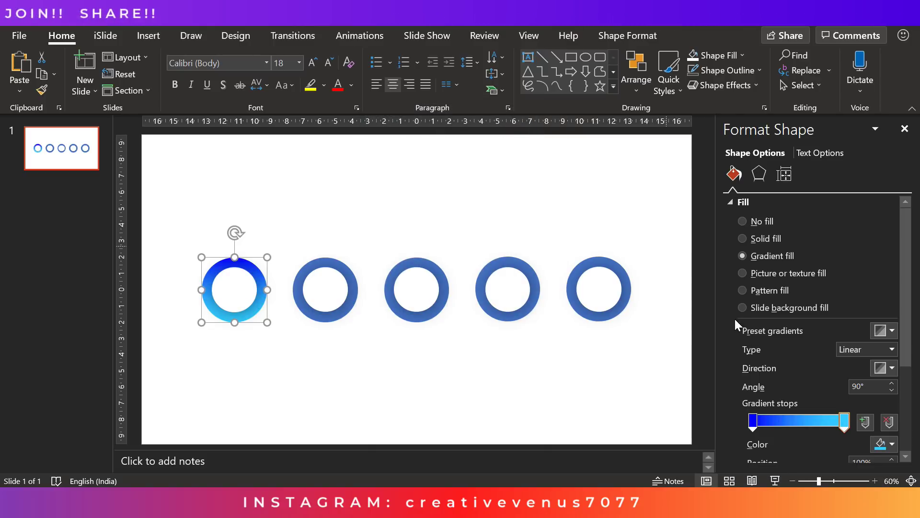
pyautogui.click(886, 368)
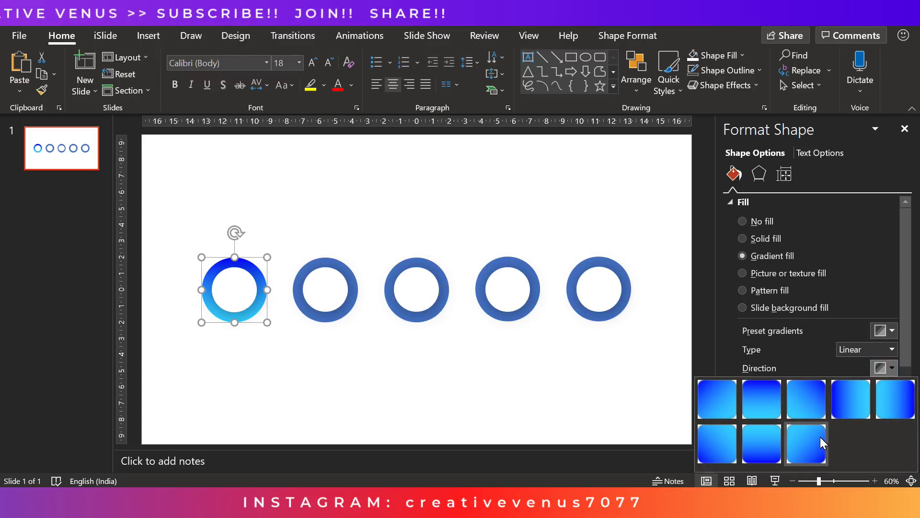
pyautogui.click(809, 444)
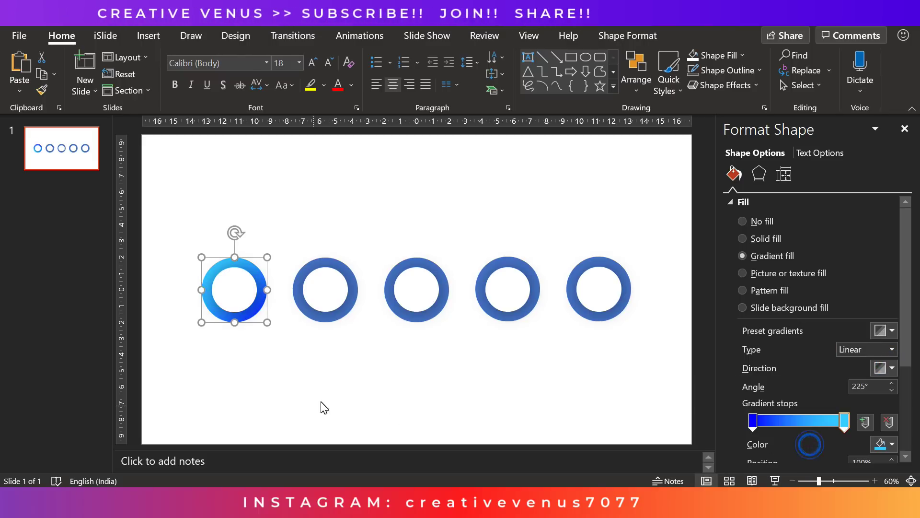
# - Apply the first ring's blue gradient to the second through fifth rings with Format Painter
pyautogui.doubleClick(41, 92)
pyautogui.click(336, 314)
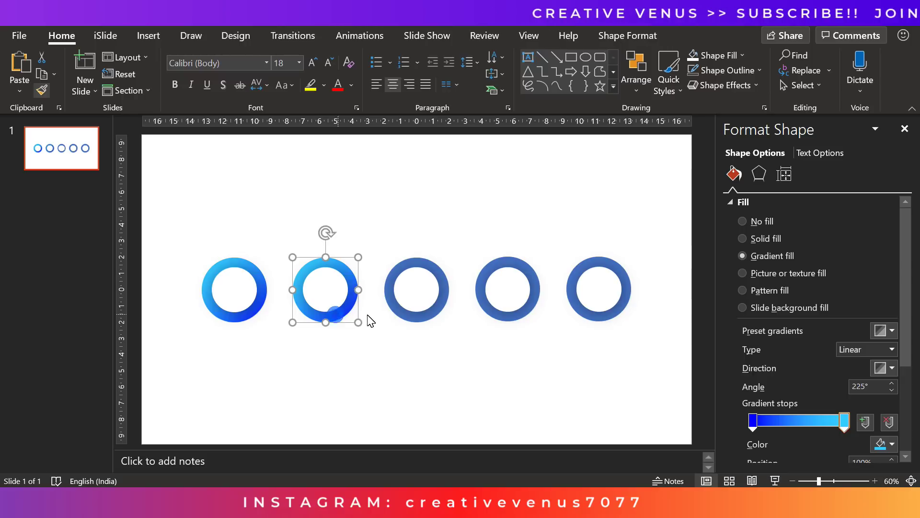
pyautogui.click(416, 319)
pyautogui.click(508, 318)
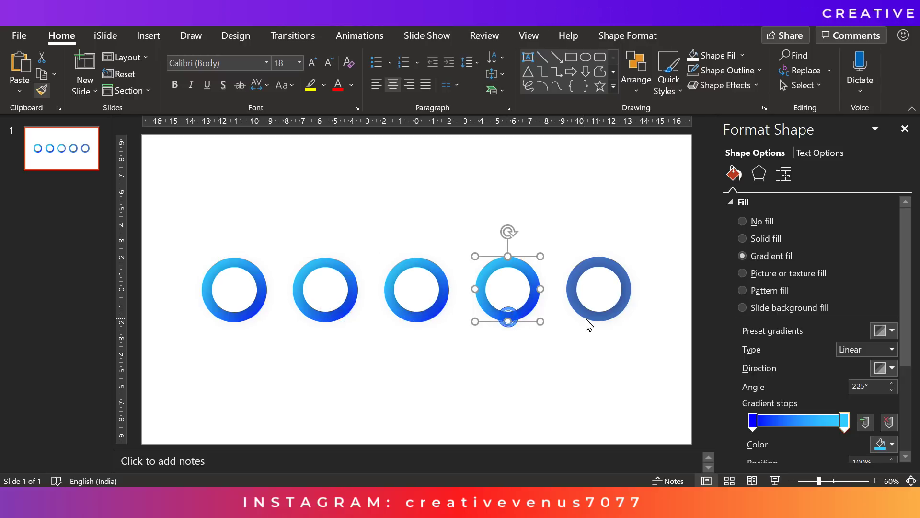
pyautogui.click(596, 319)
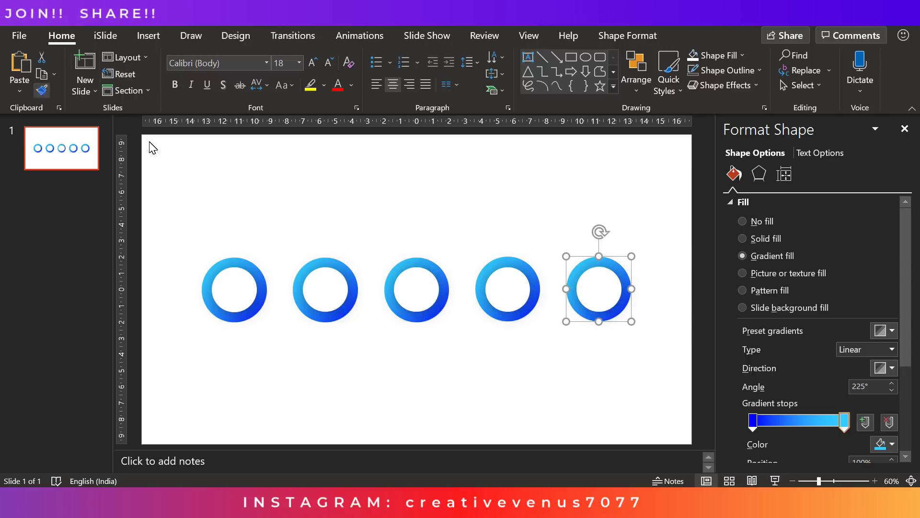
# - Give the second ring a gradient running from purple to light pink
pyautogui.click(325, 320)
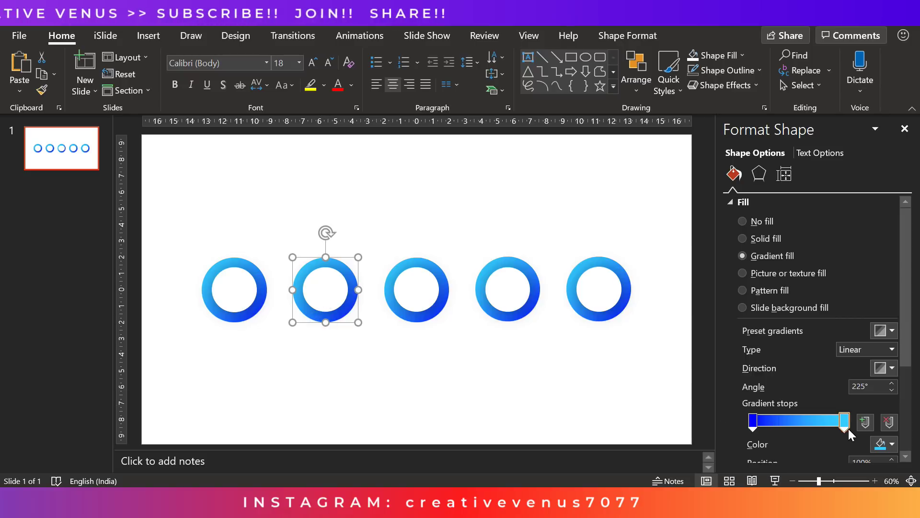
pyautogui.click(886, 444)
pyautogui.click(848, 412)
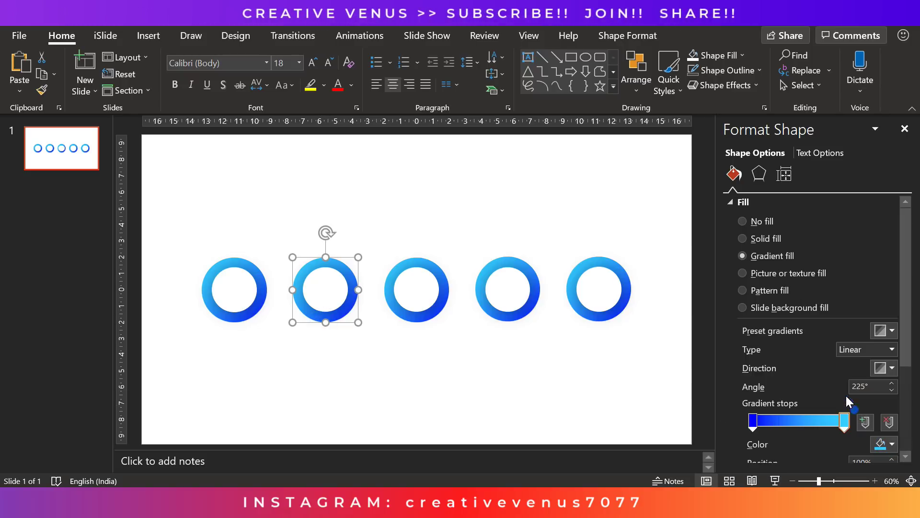
pyautogui.click(440, 208)
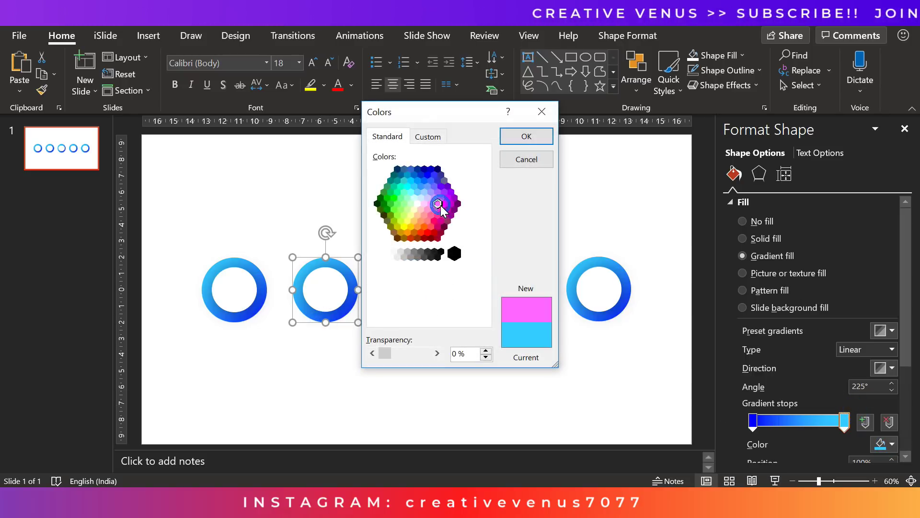
pyautogui.click(434, 210)
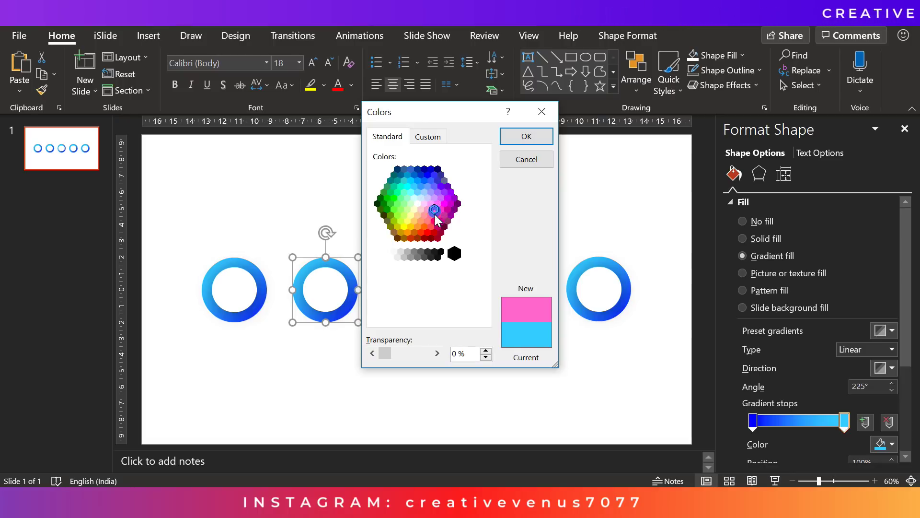
pyautogui.click(524, 139)
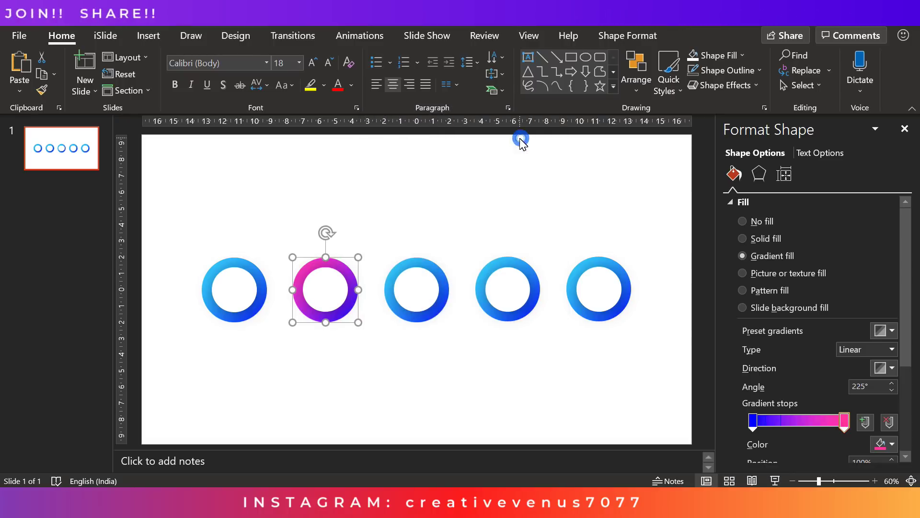
pyautogui.click(753, 427)
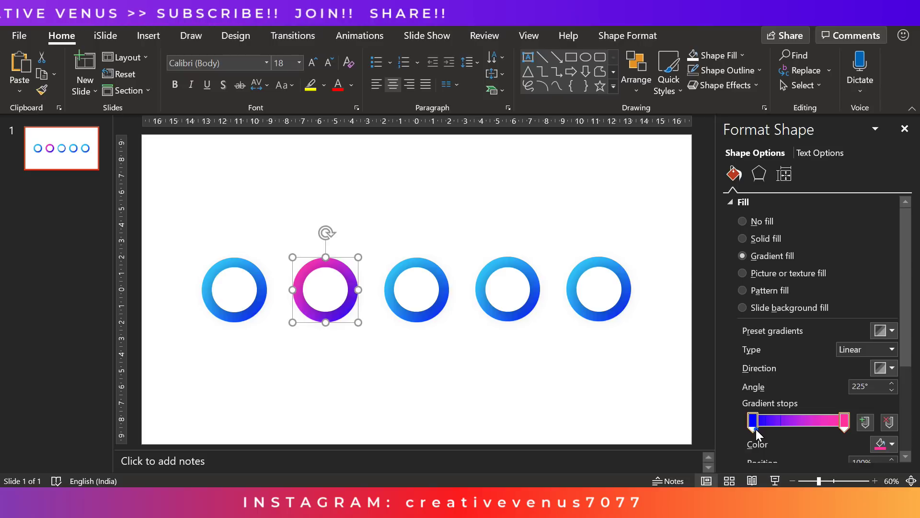
pyautogui.click(885, 443)
pyautogui.click(857, 414)
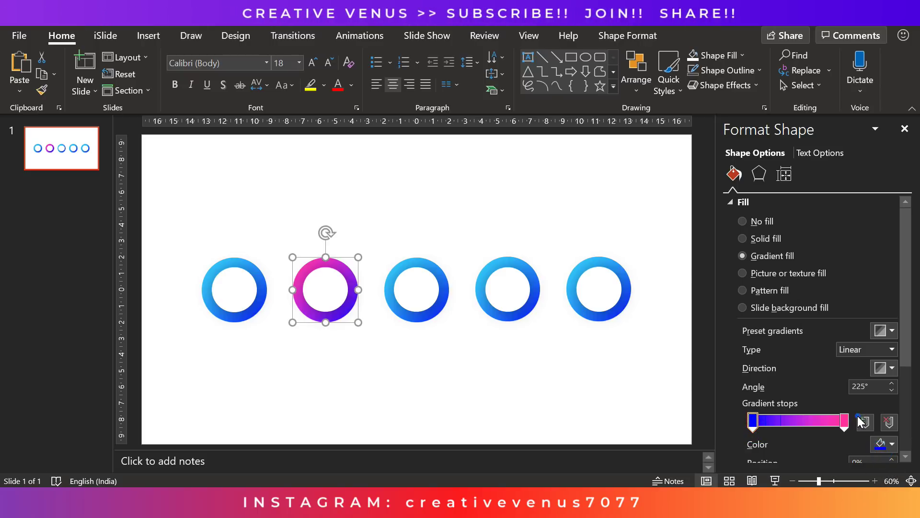
pyautogui.click(448, 210)
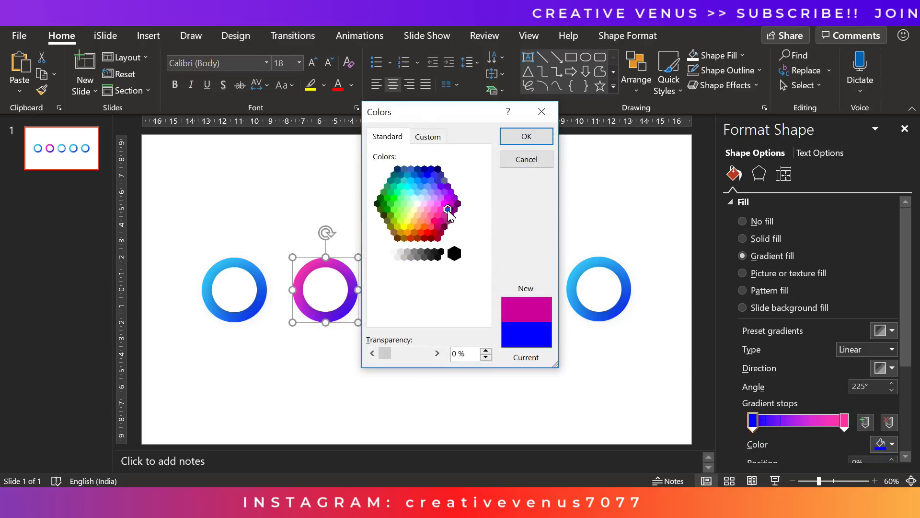
pyautogui.click(454, 210)
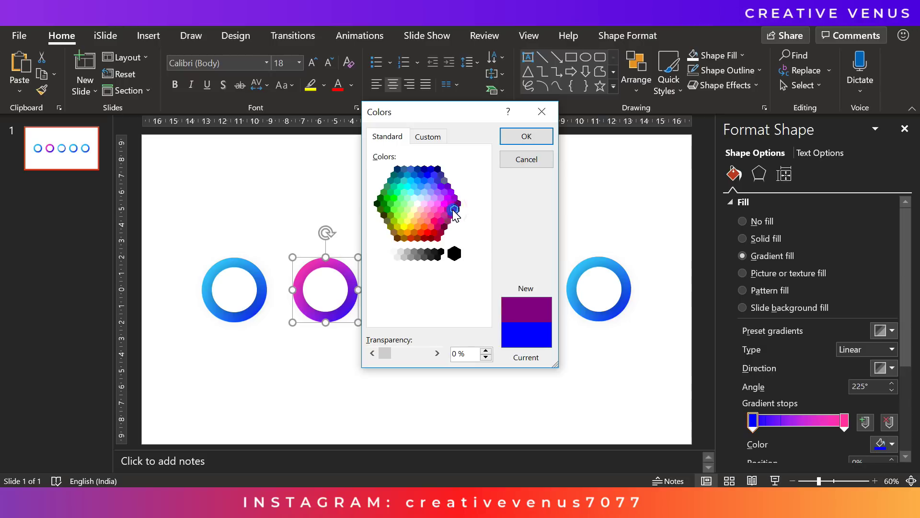
pyautogui.click(523, 142)
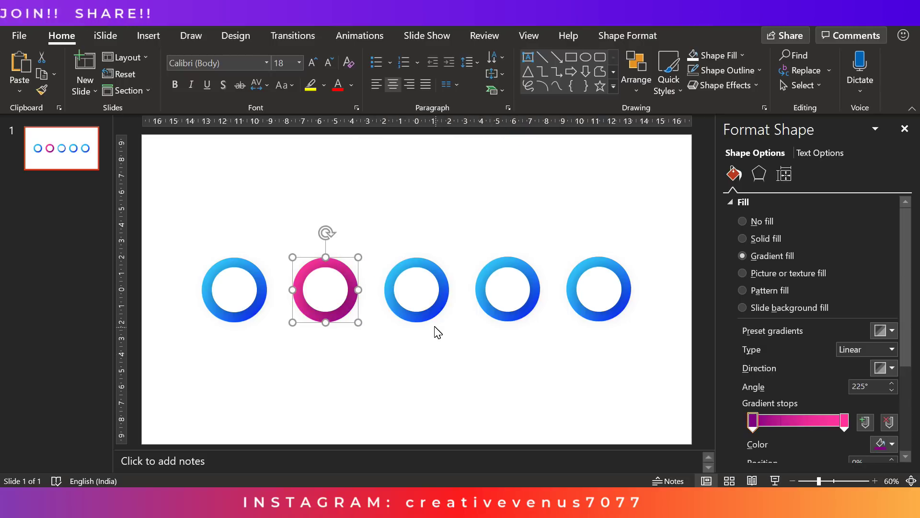
# - Give the third ring a gradient running from red to hot pink
pyautogui.click(430, 325)
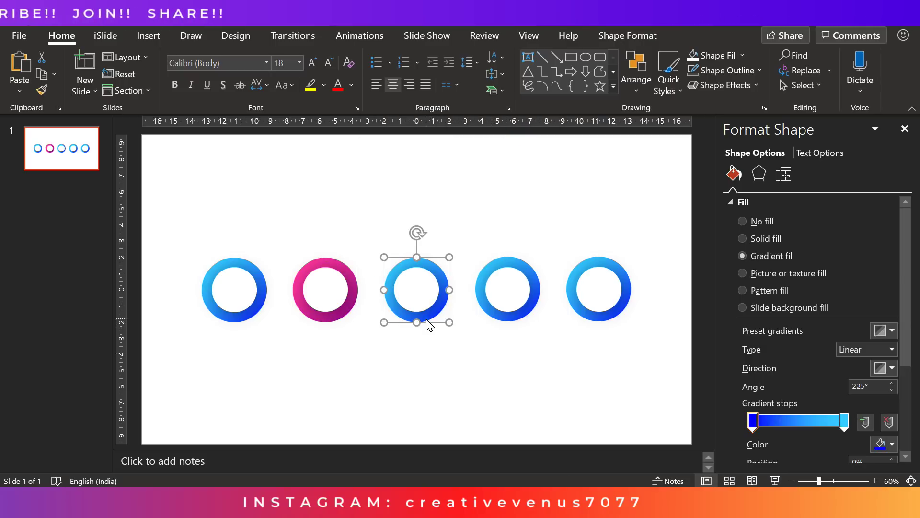
pyautogui.click(845, 424)
pyautogui.click(891, 443)
pyautogui.click(853, 413)
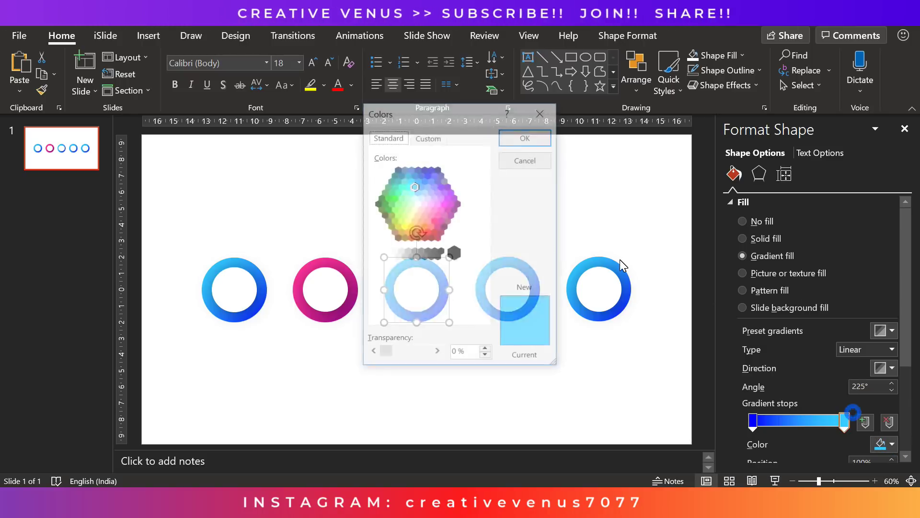
pyautogui.click(426, 220)
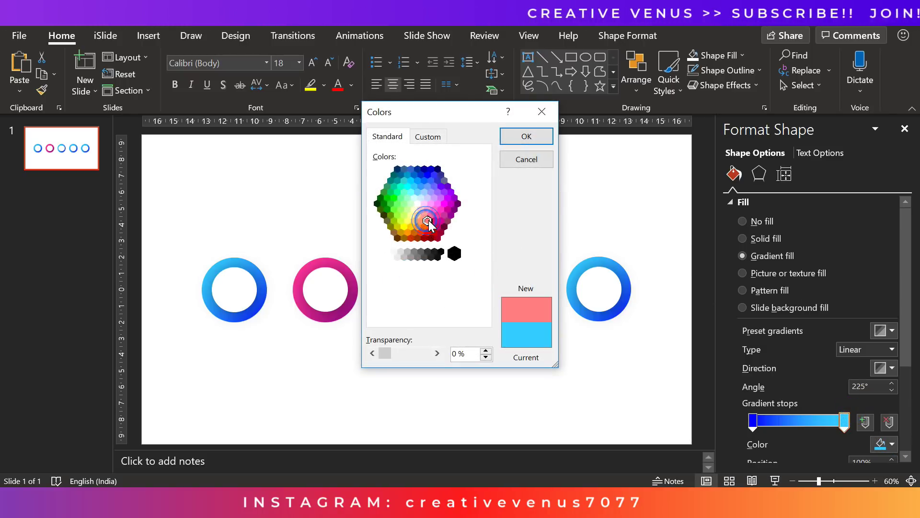
pyautogui.click(434, 220)
pyautogui.click(520, 137)
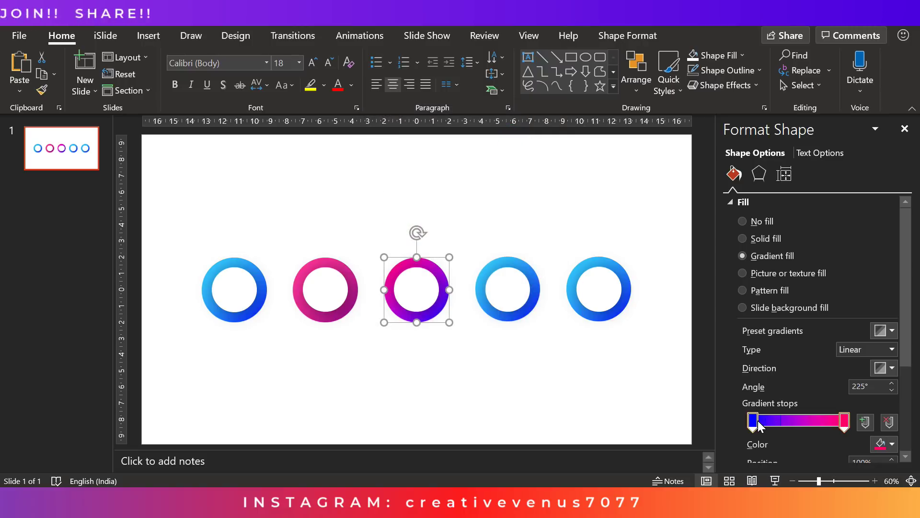
pyautogui.click(884, 441)
pyautogui.click(861, 416)
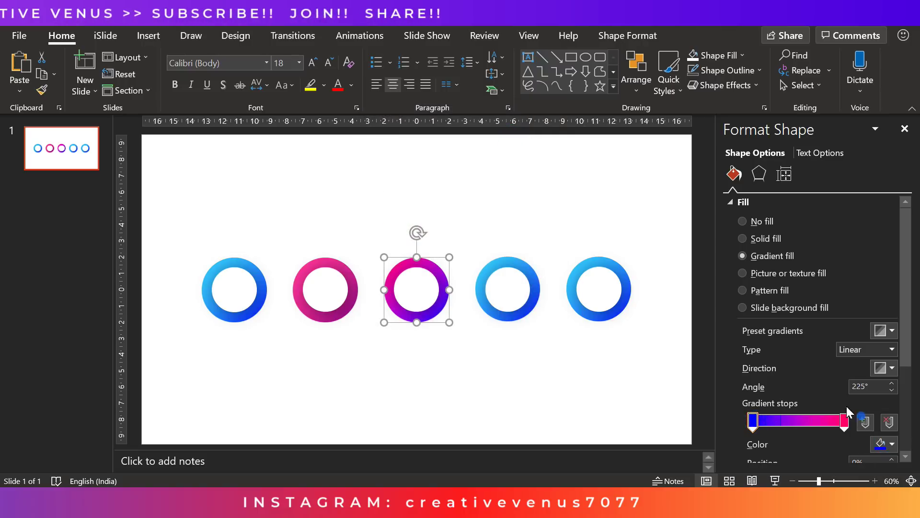
pyautogui.click(427, 232)
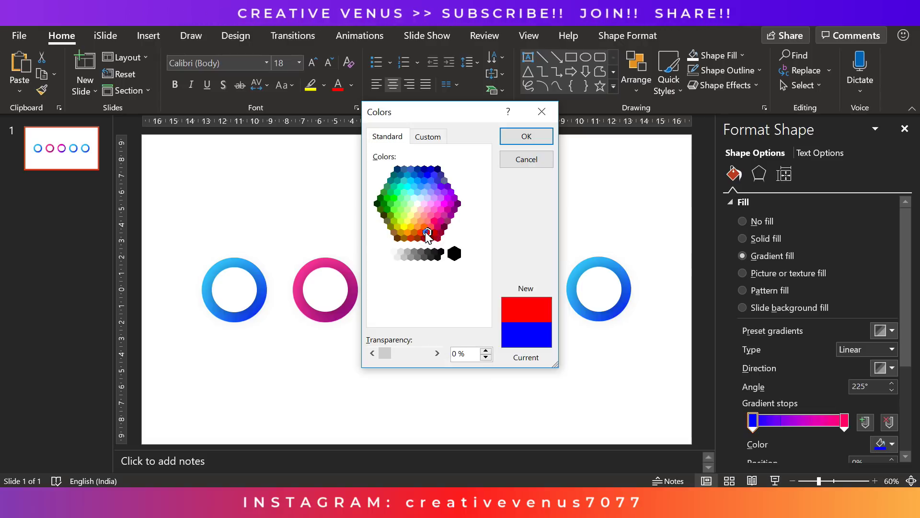
pyautogui.click(525, 137)
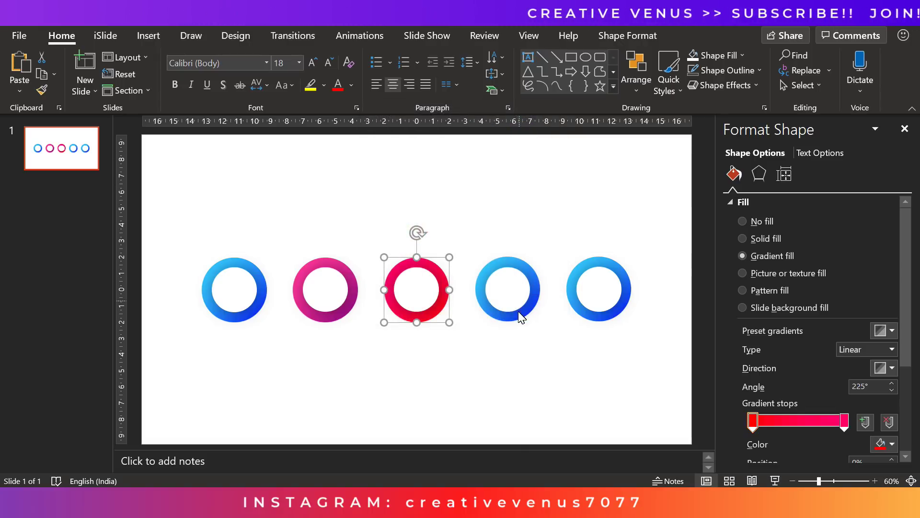
# - Set both gradient stops of the fourth ring to shades of orange
pyautogui.click(505, 321)
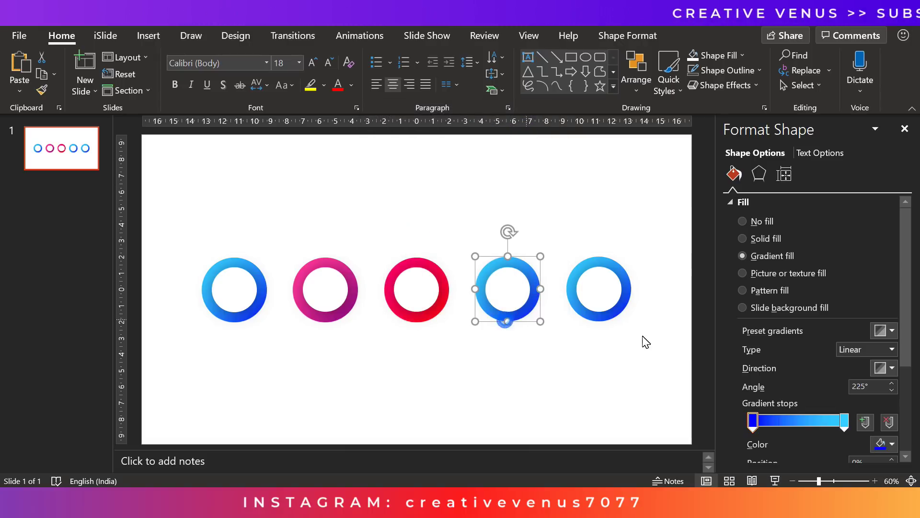
pyautogui.click(844, 421)
pyautogui.click(884, 443)
pyautogui.click(861, 424)
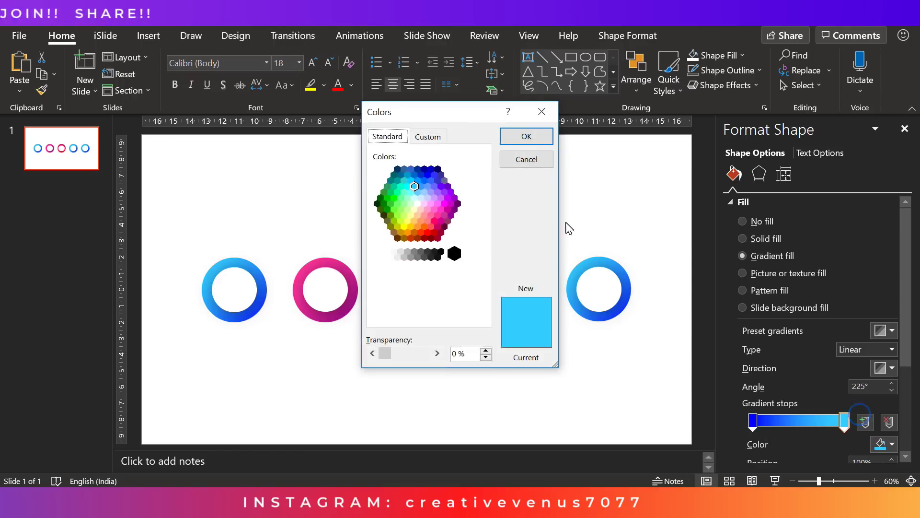
pyautogui.click(420, 220)
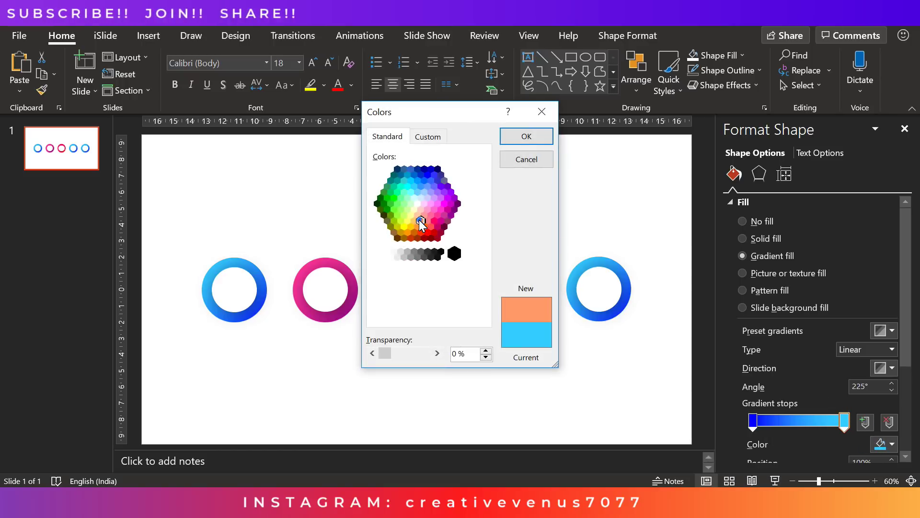
pyautogui.click(523, 138)
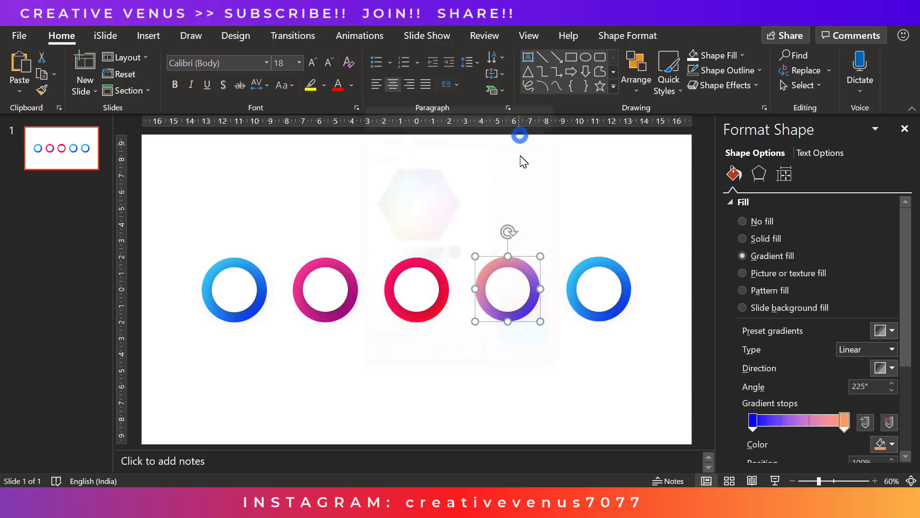
pyautogui.click(752, 422)
pyautogui.click(884, 444)
pyautogui.click(862, 412)
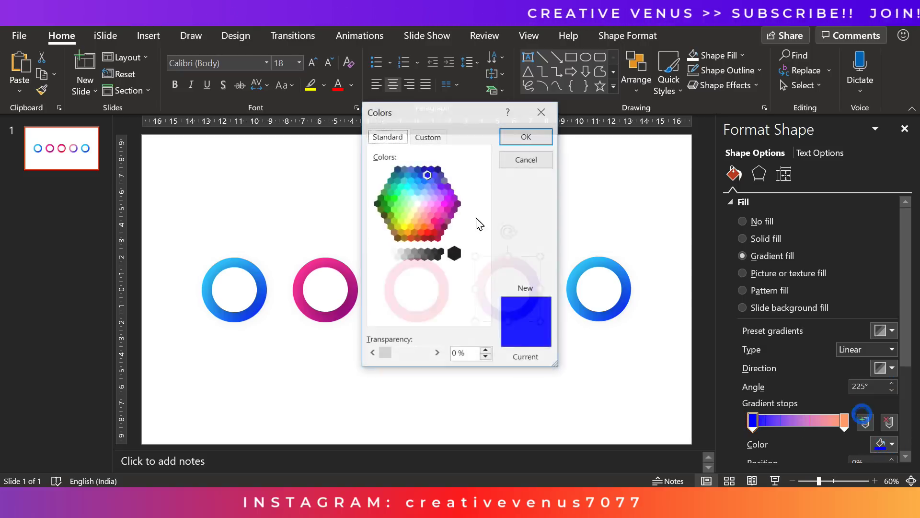
pyautogui.click(407, 232)
pyautogui.click(508, 139)
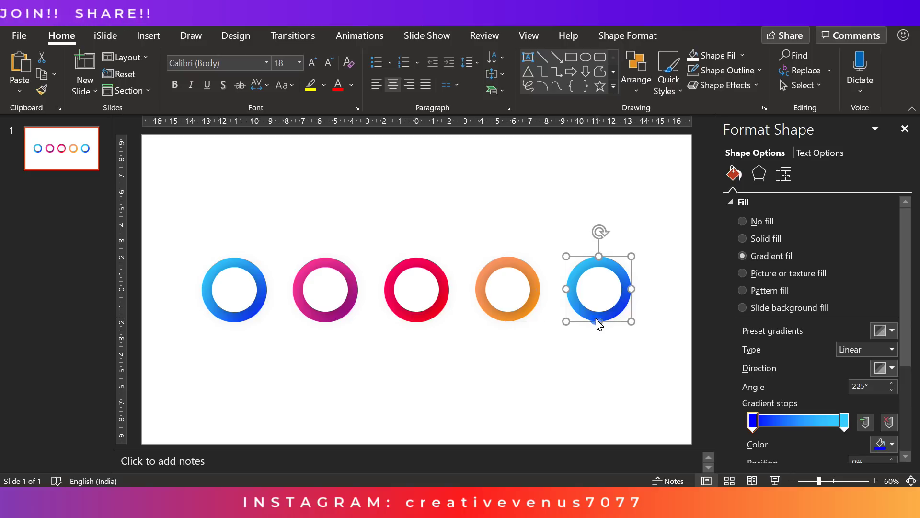
# - Give the fifth ring a gradient from dark green to lime green
pyautogui.click(883, 444)
pyautogui.click(863, 420)
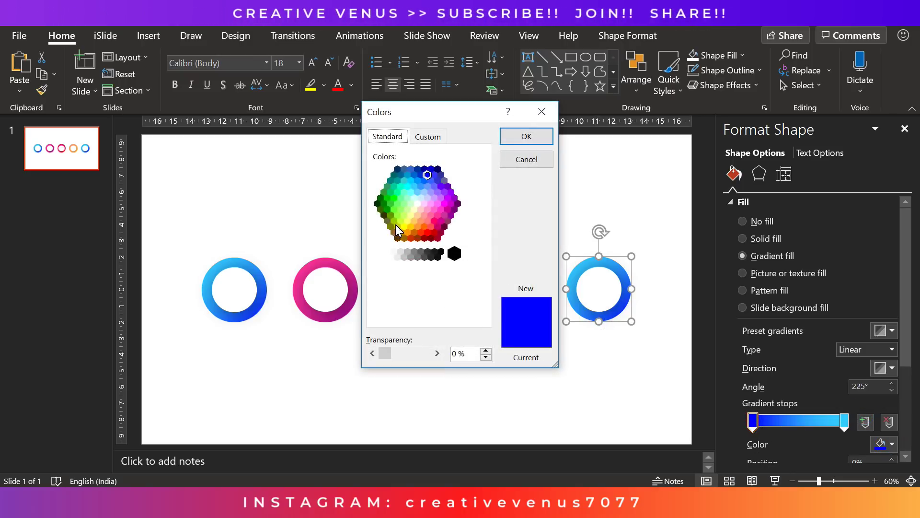
pyautogui.click(393, 221)
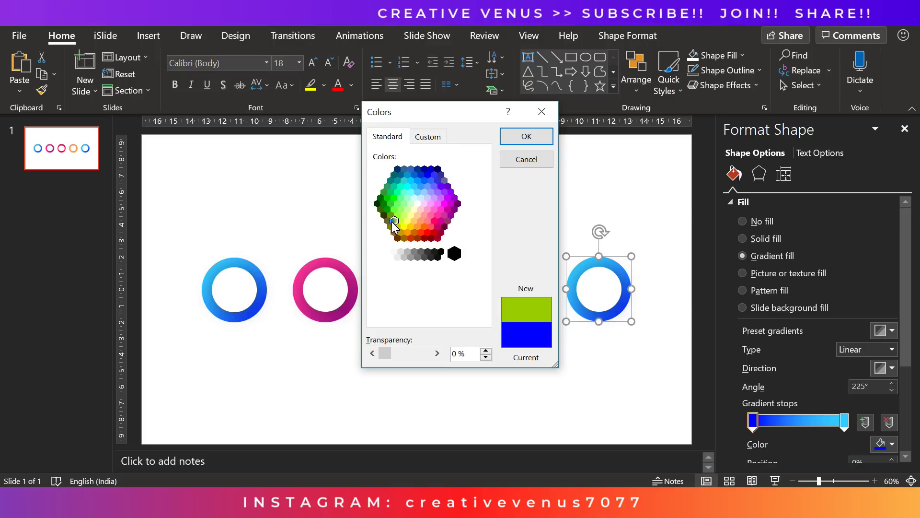
pyautogui.click(516, 138)
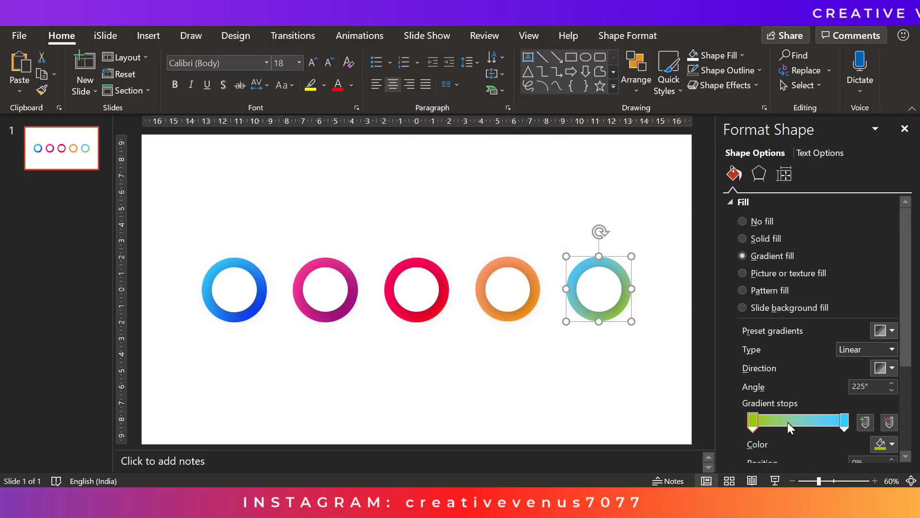
pyautogui.click(845, 428)
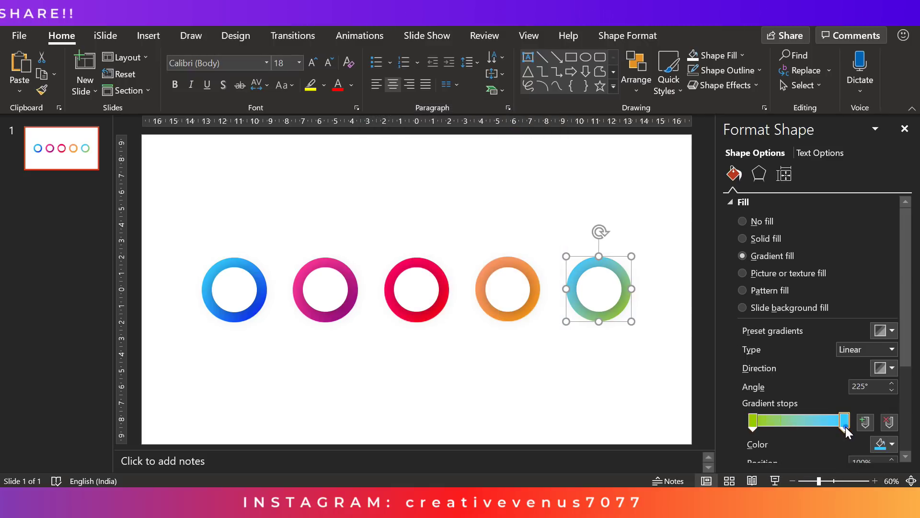
pyautogui.click(892, 444)
pyautogui.click(808, 391)
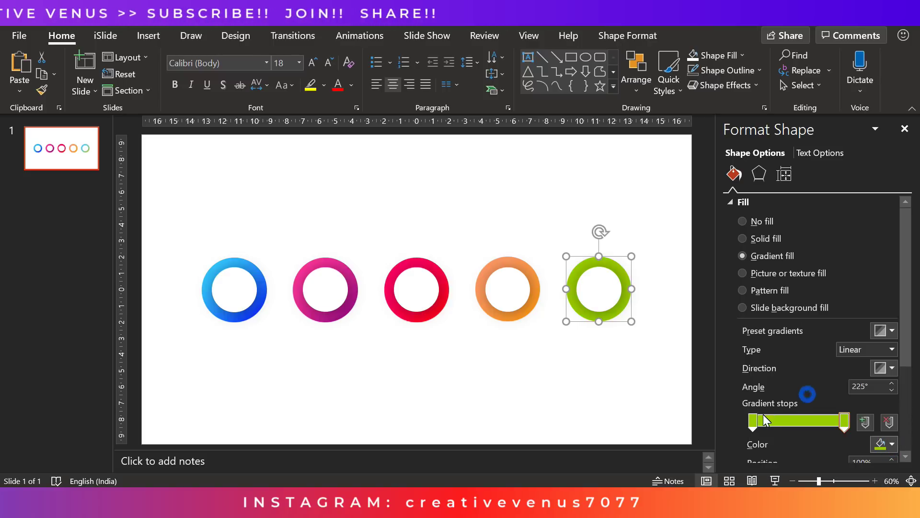
pyautogui.click(753, 420)
pyautogui.click(884, 445)
pyautogui.click(844, 411)
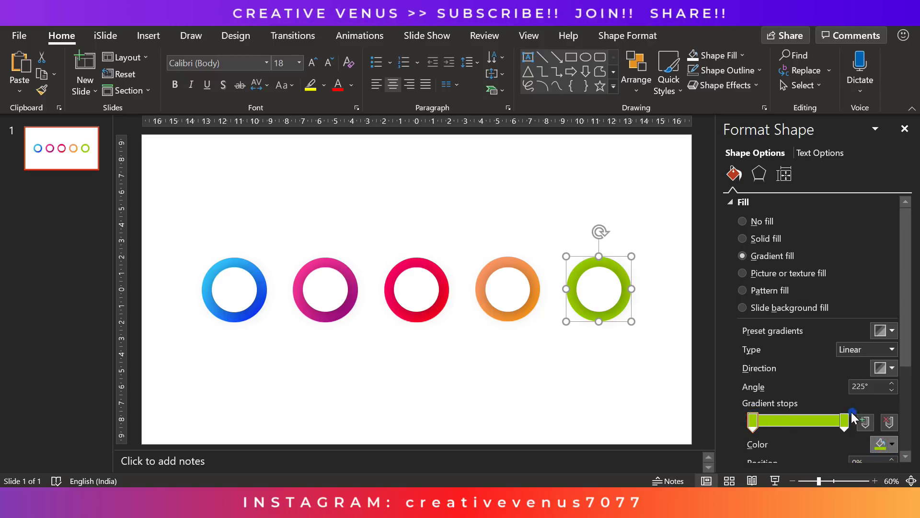
pyautogui.click(384, 204)
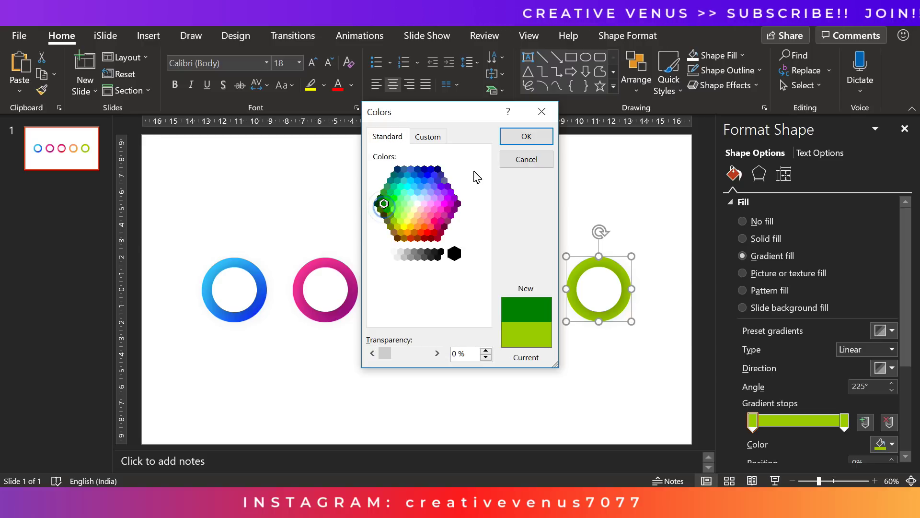
pyautogui.click(516, 136)
pyautogui.click(511, 349)
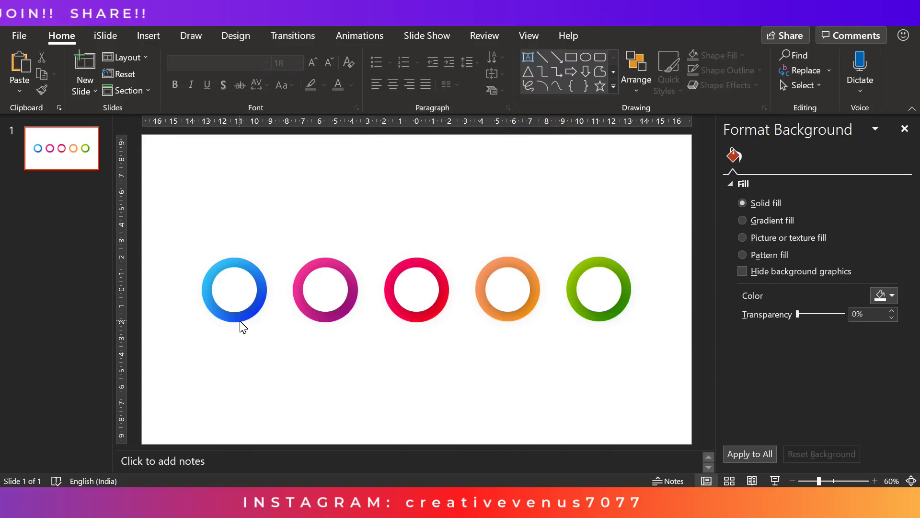
# - Draw a rectangle left from the first ring's bottom and remove its outline
pyautogui.click(153, 35)
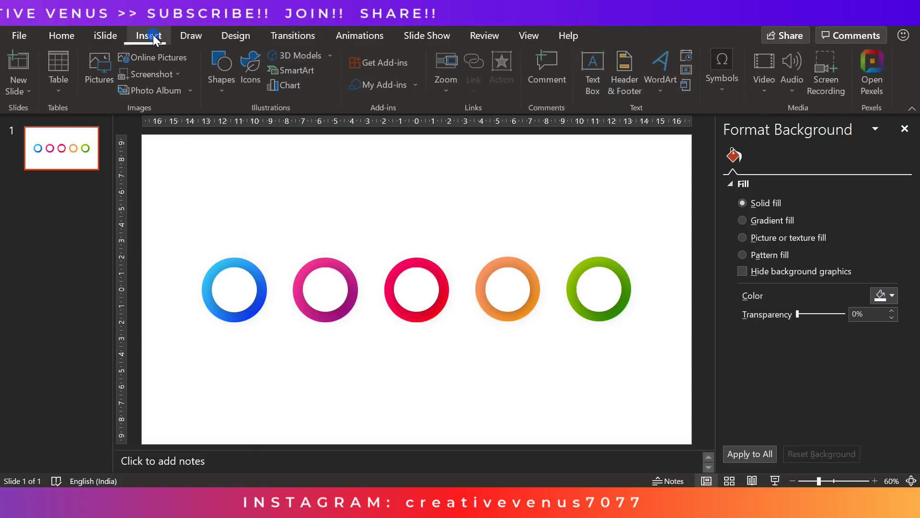
pyautogui.click(227, 94)
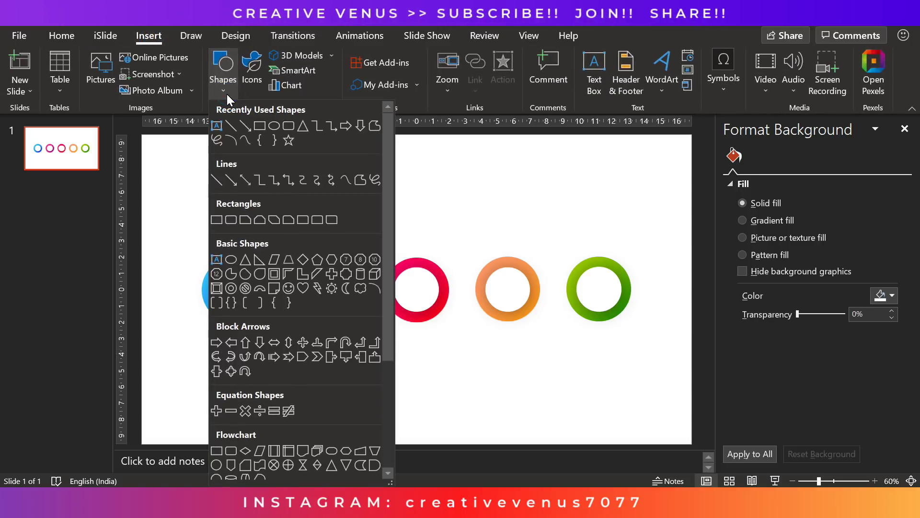
pyautogui.click(258, 127)
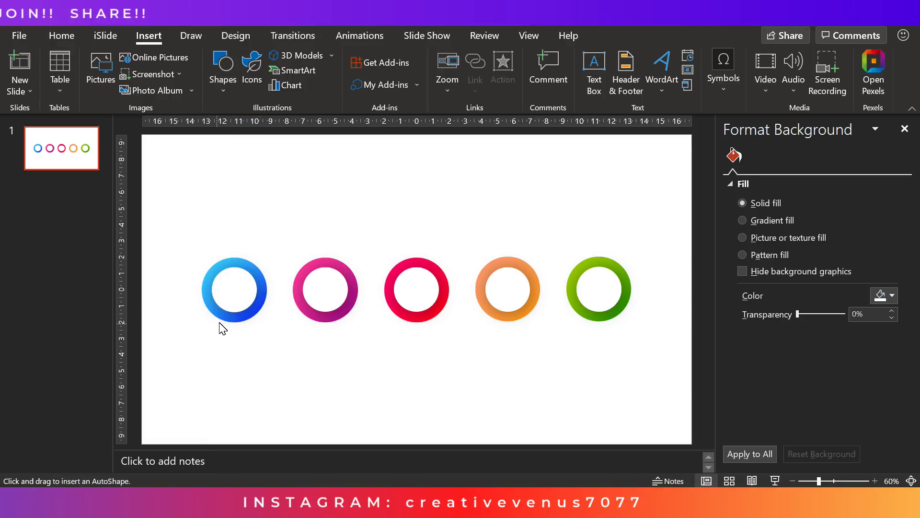
pyautogui.moveTo(218, 328); pyautogui.dragTo(170, 322)
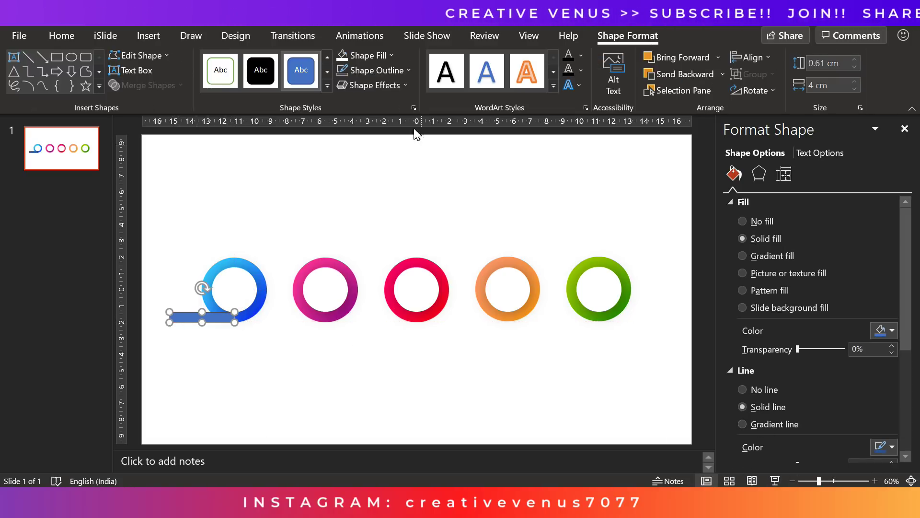
pyautogui.click(343, 71)
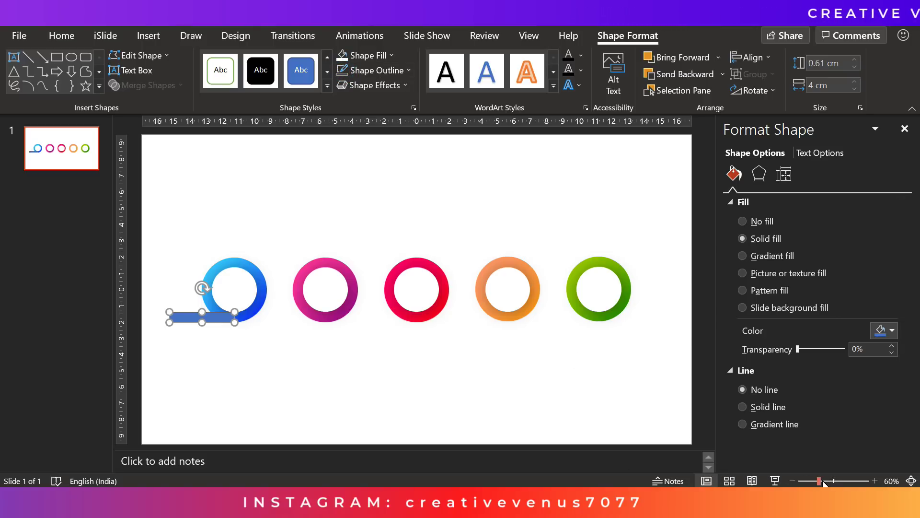
# - Resize the bar to 0.61 × 5.7 cm, move it to the left edge, and apply Pattern fill
pyautogui.moveTo(821, 482); pyautogui.dragTo(864, 478)
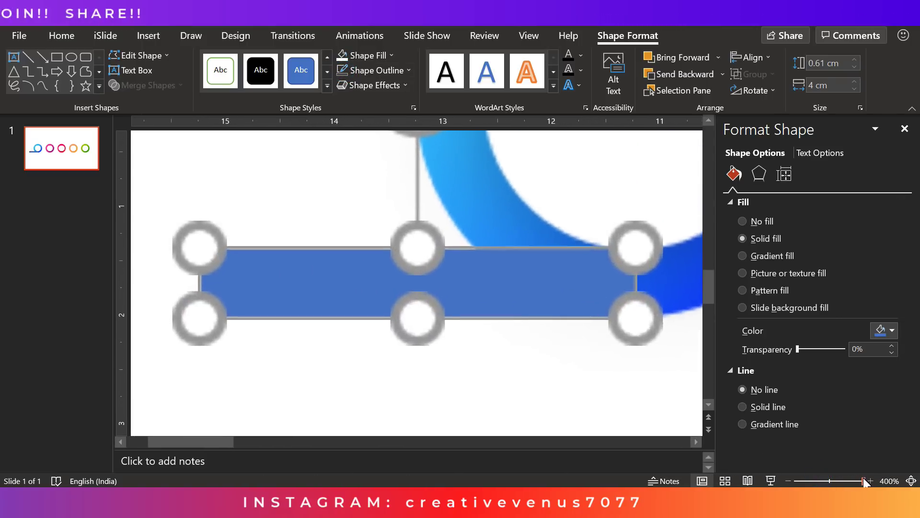
pyautogui.moveTo(635, 283); pyautogui.dragTo(634, 282)
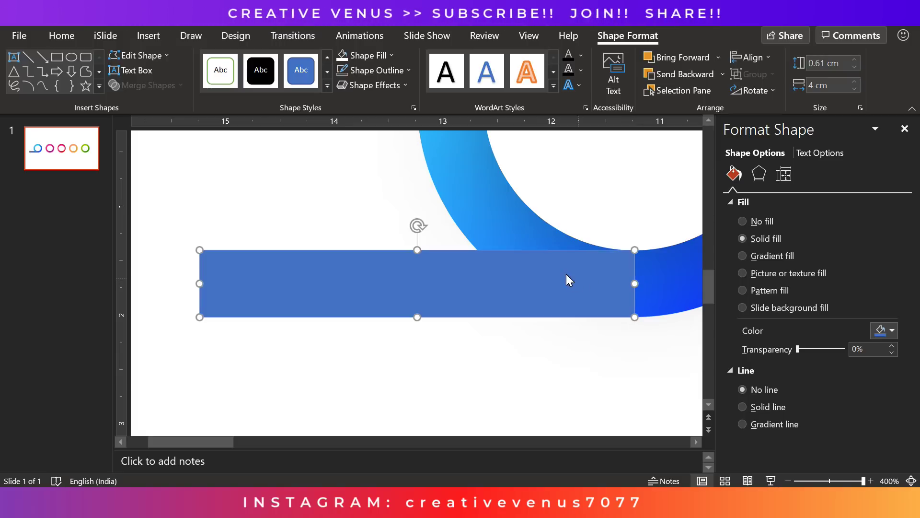
pyautogui.moveTo(415, 250)
pyautogui.mouseDown()
pyautogui.moveTo(417, 259)
pyautogui.moveTo(414, 250)
pyautogui.mouseUp()
pyautogui.moveTo(415, 317); pyautogui.dragTo(415, 316)
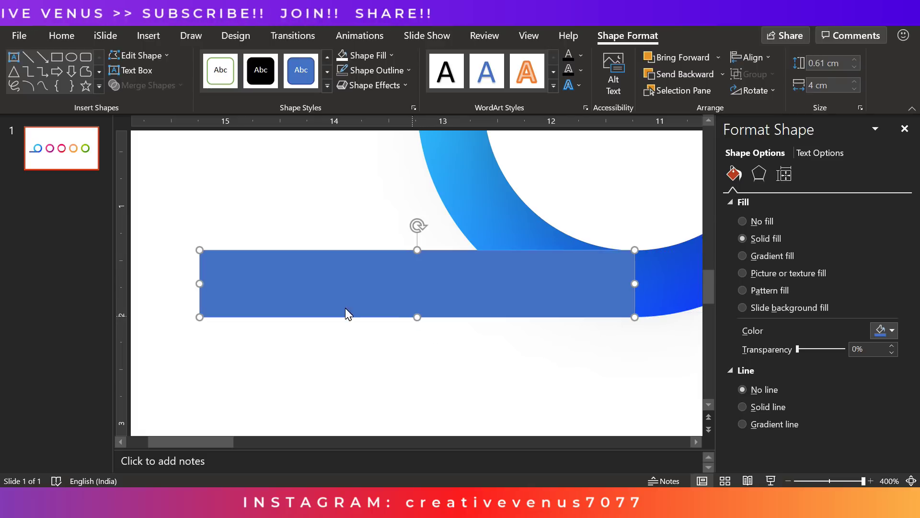
pyautogui.click(840, 483)
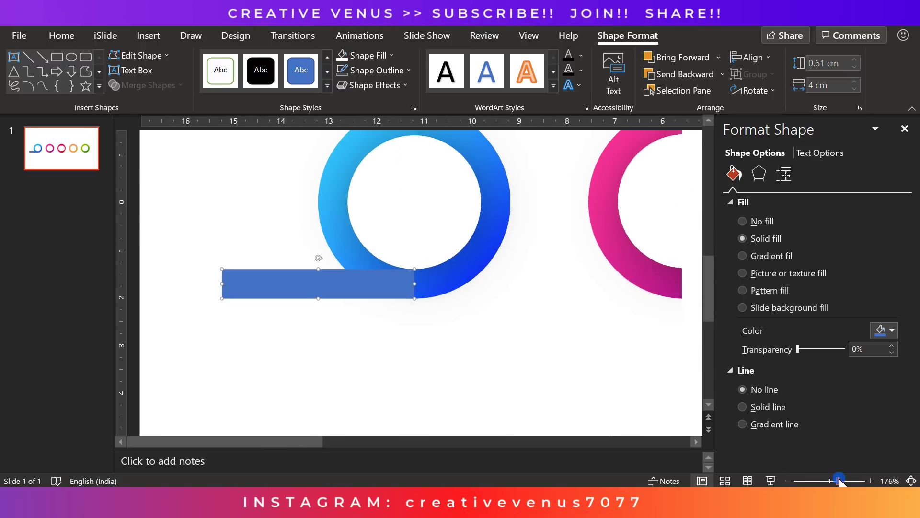
pyautogui.moveTo(225, 283); pyautogui.dragTo(143, 293)
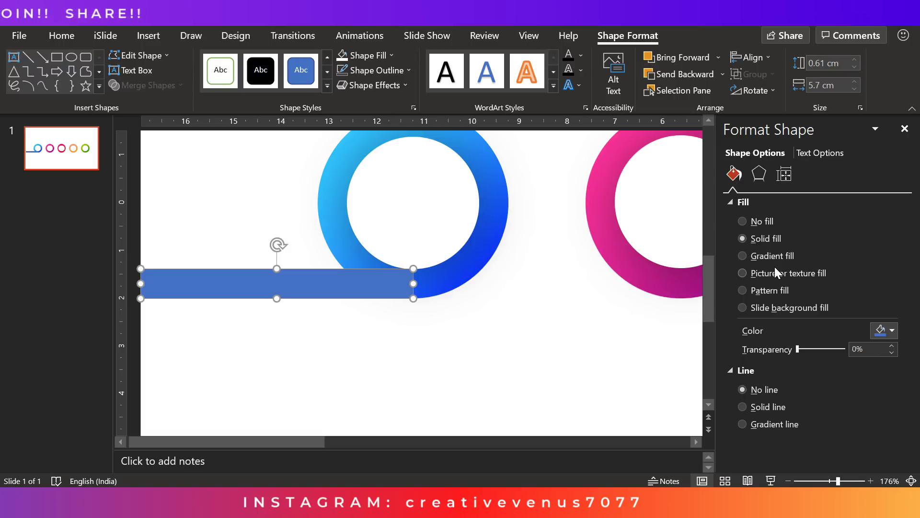
pyautogui.click(778, 289)
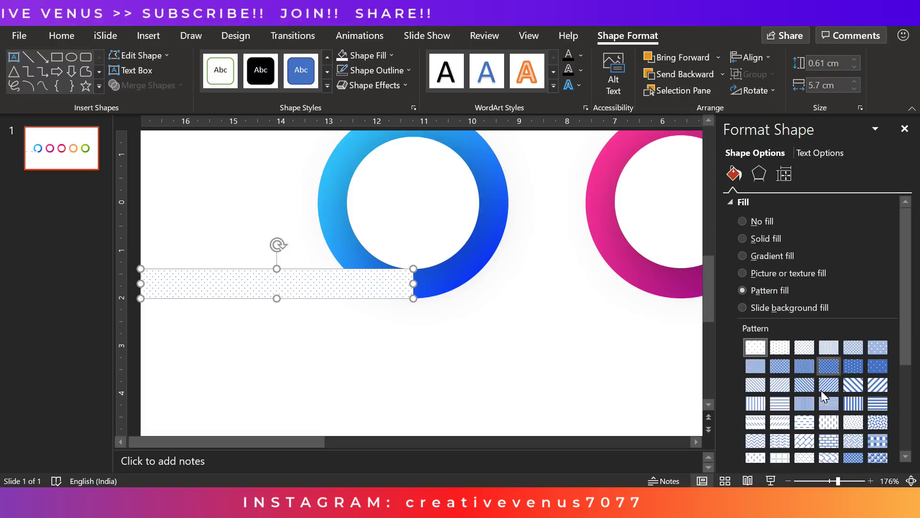
# - Fill the bar with diagonal stripes: dark grey background, light grey stripes
pyautogui.scroll(-3, 806, 440)
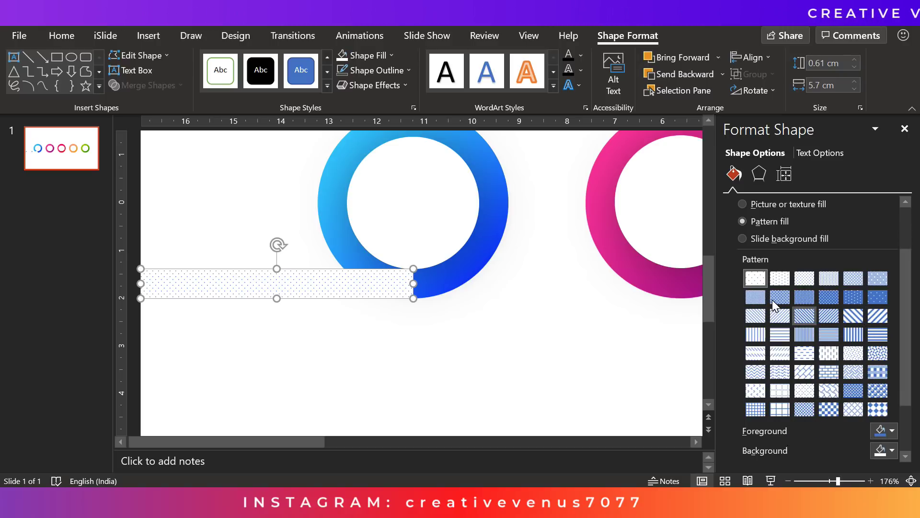
pyautogui.click(828, 317)
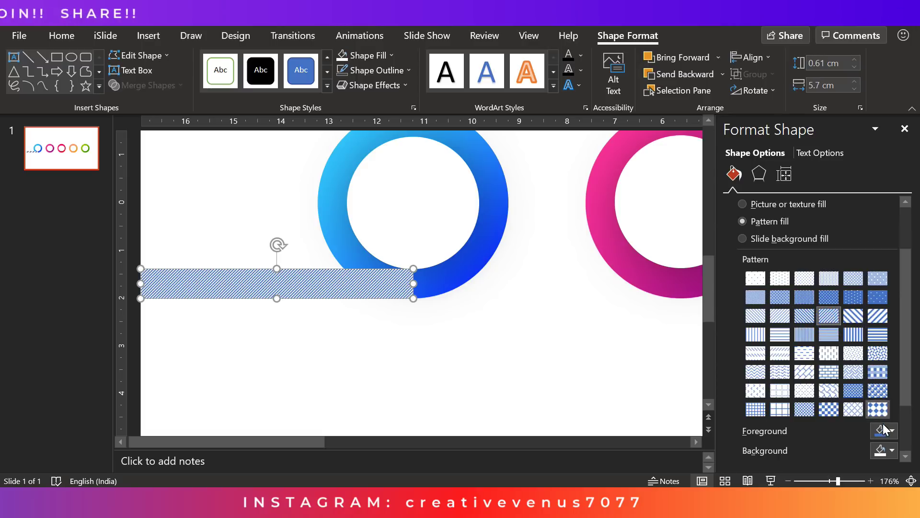
pyautogui.click(885, 456)
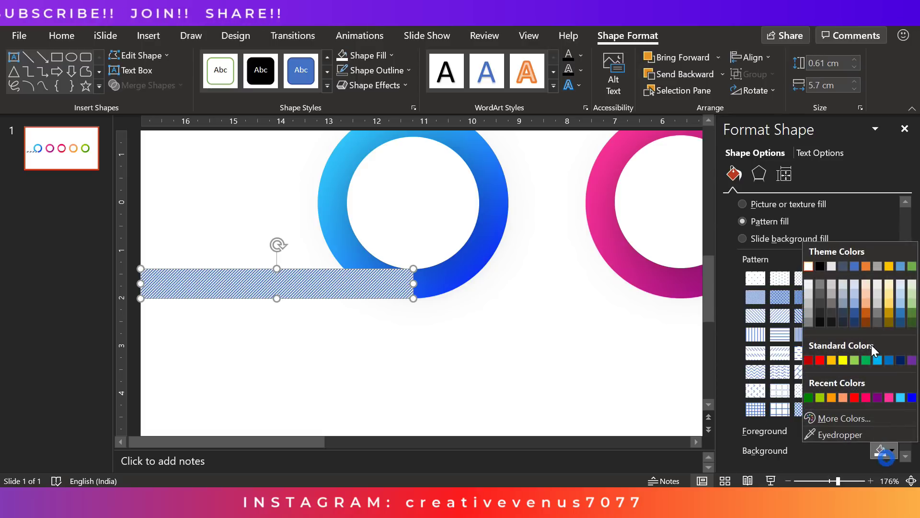
pyautogui.click(821, 316)
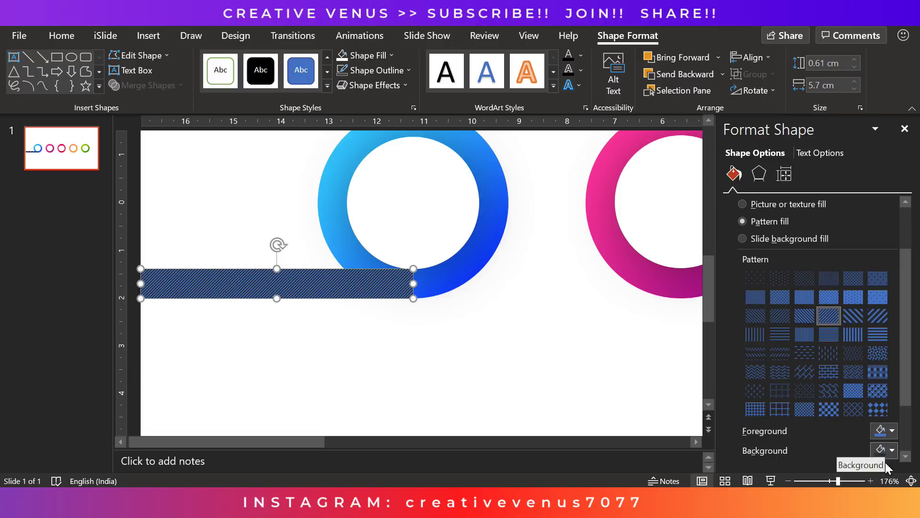
pyautogui.click(886, 433)
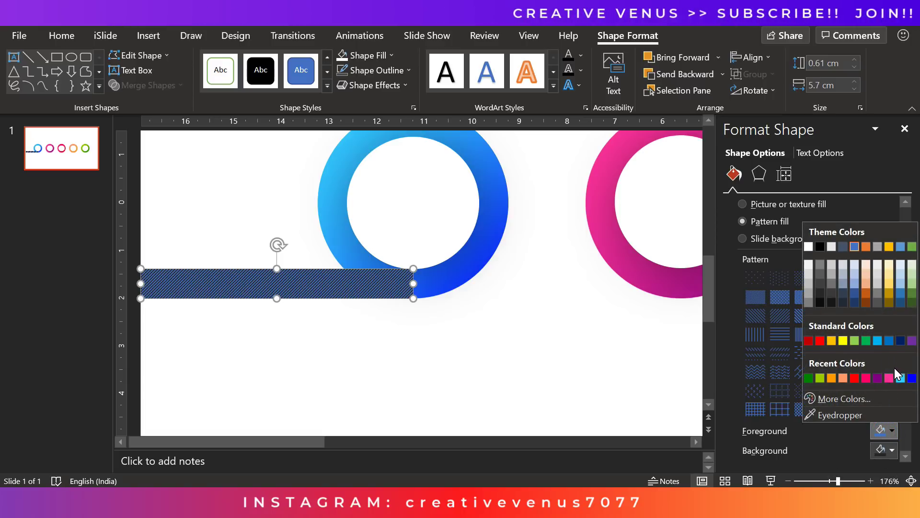
pyautogui.click(901, 341)
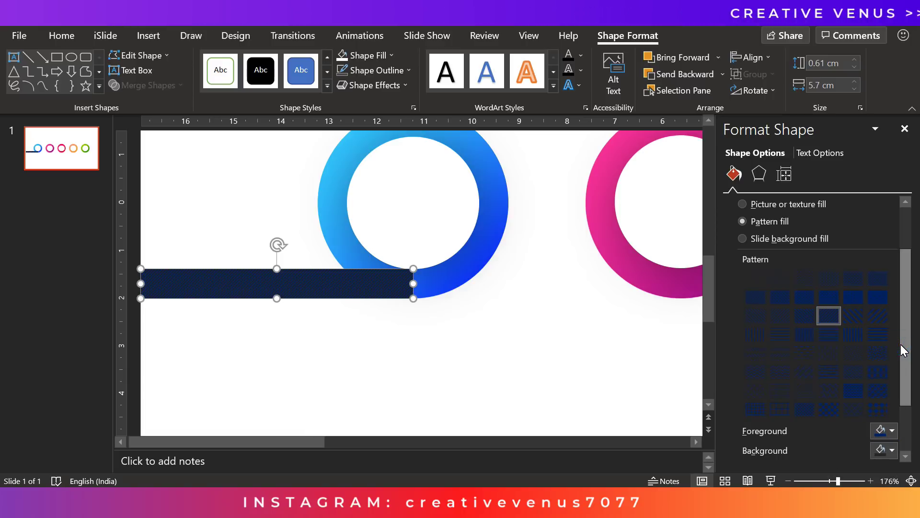
pyautogui.click(886, 430)
pyautogui.click(824, 280)
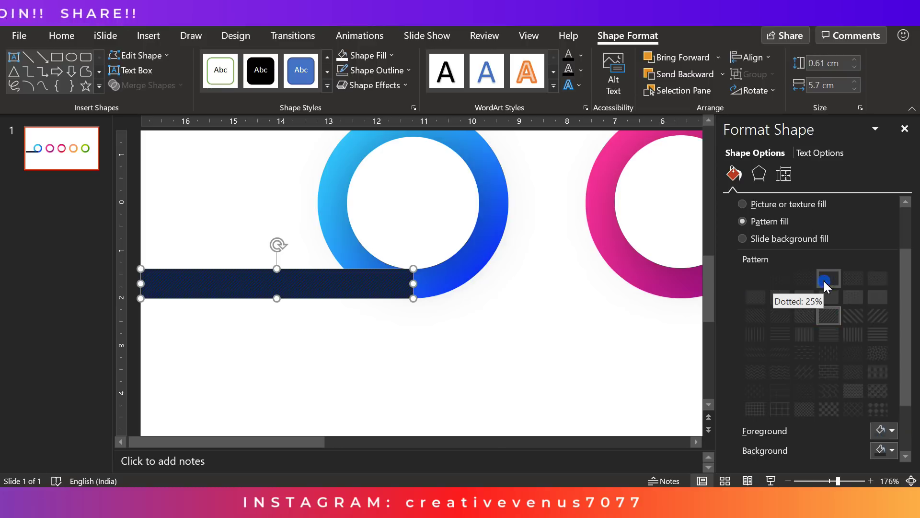
pyautogui.click(885, 430)
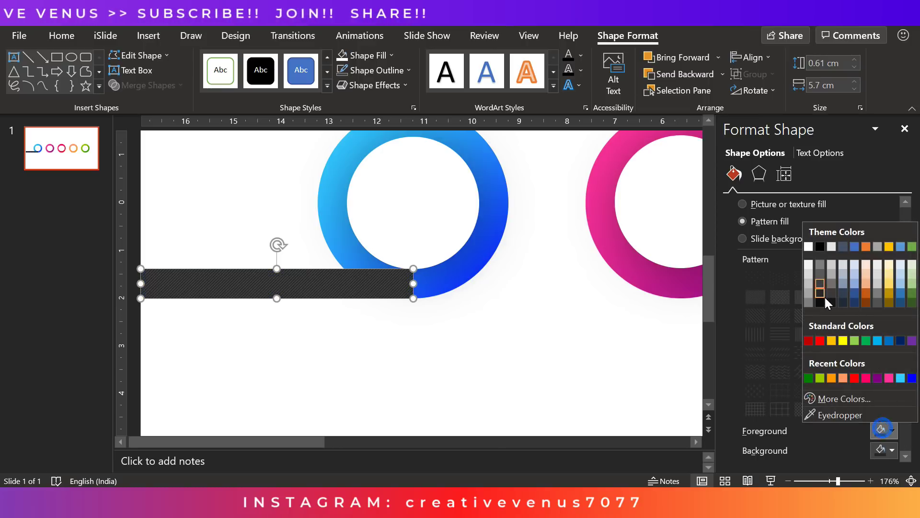
pyautogui.click(820, 275)
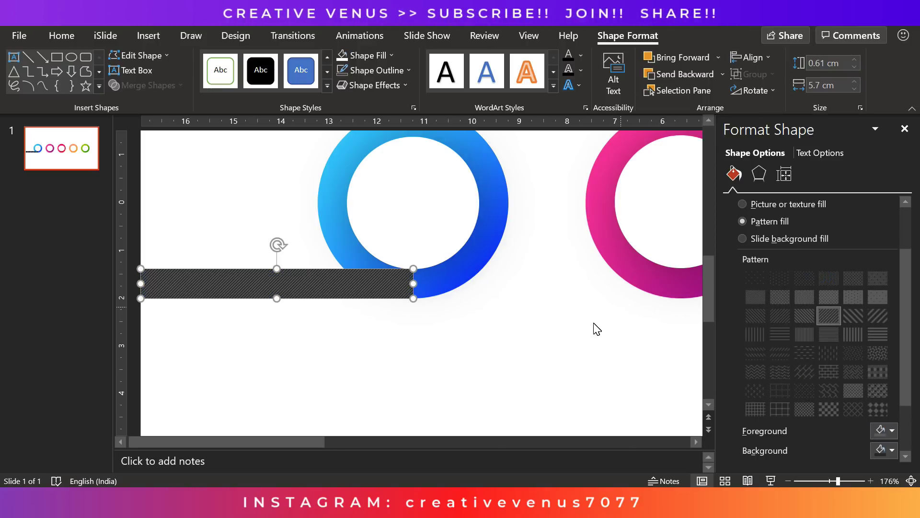
# - Send the striped bar behind the blue ring
pyautogui.rightClick(347, 282)
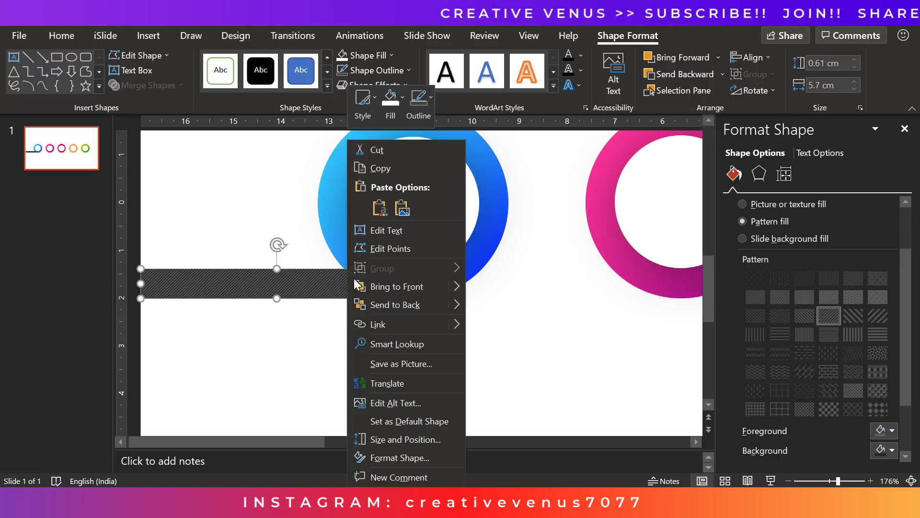
pyautogui.click(403, 307)
pyautogui.click(407, 345)
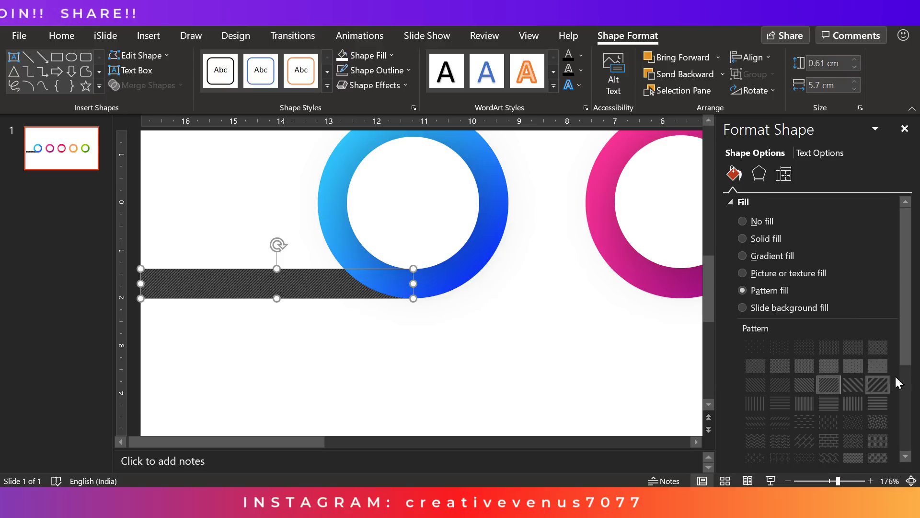
# - Change the bar's pattern to Dark downward diagonal stripes
pyautogui.click(878, 386)
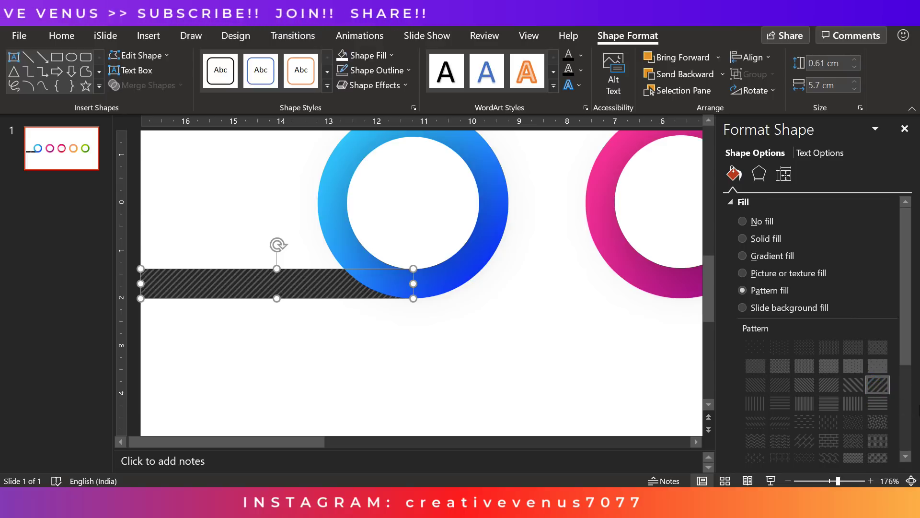
pyautogui.scroll(-3, 877, 374)
pyautogui.click(890, 384)
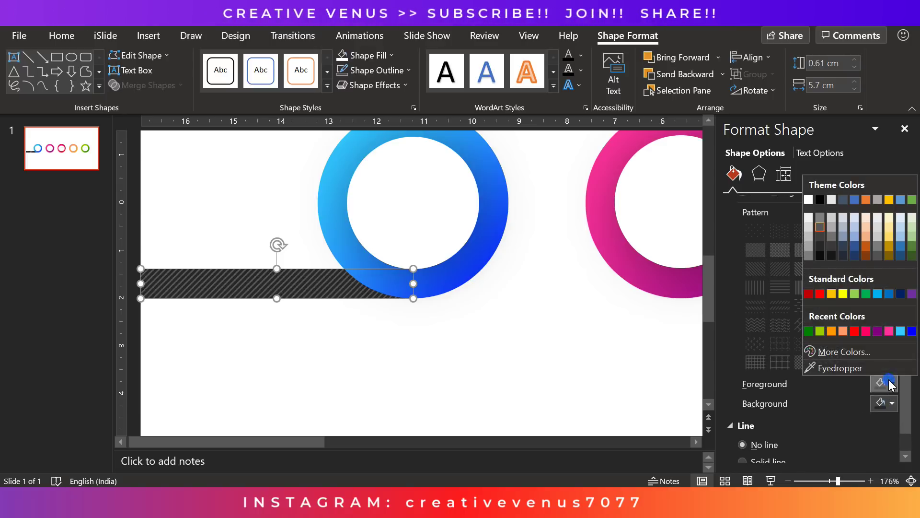
pyautogui.click(825, 408)
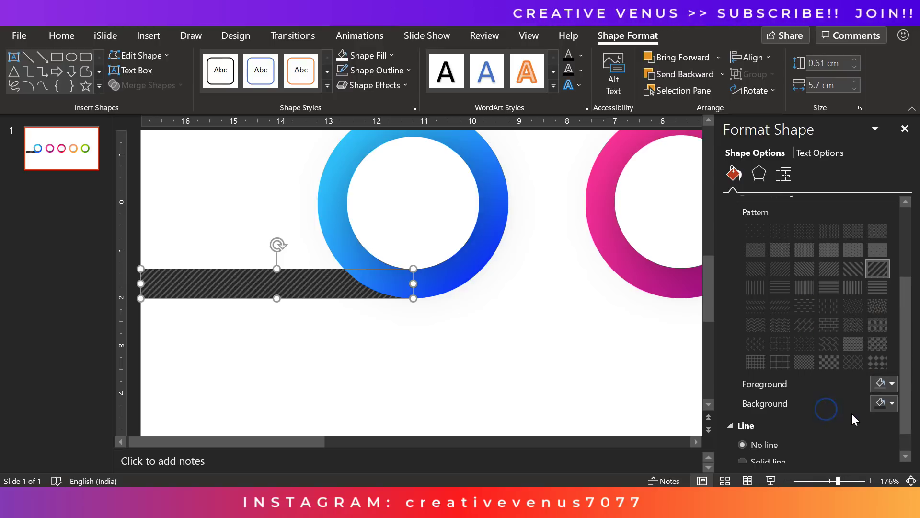
pyautogui.click(826, 481)
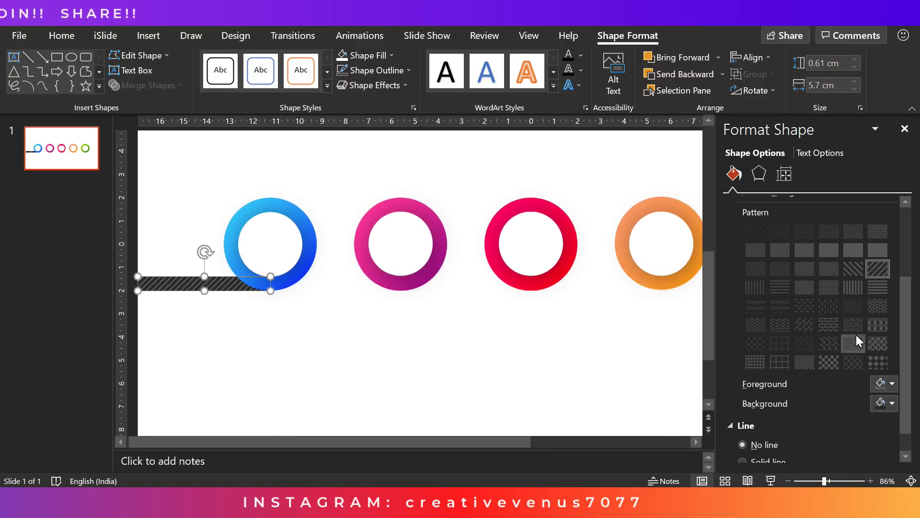
pyautogui.click(824, 269)
pyautogui.click(470, 362)
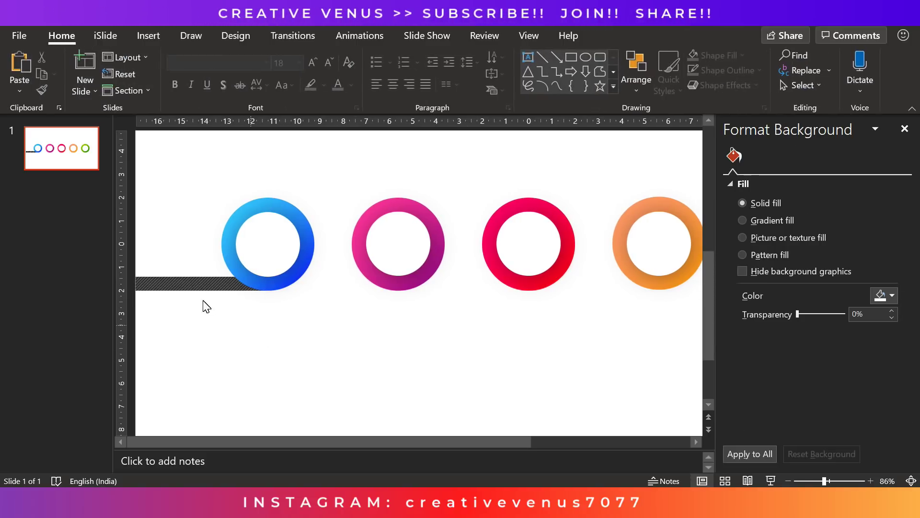
# - Copy the striped bar along the tops of the blue and pink rings, sent behind them
pyautogui.click(181, 284)
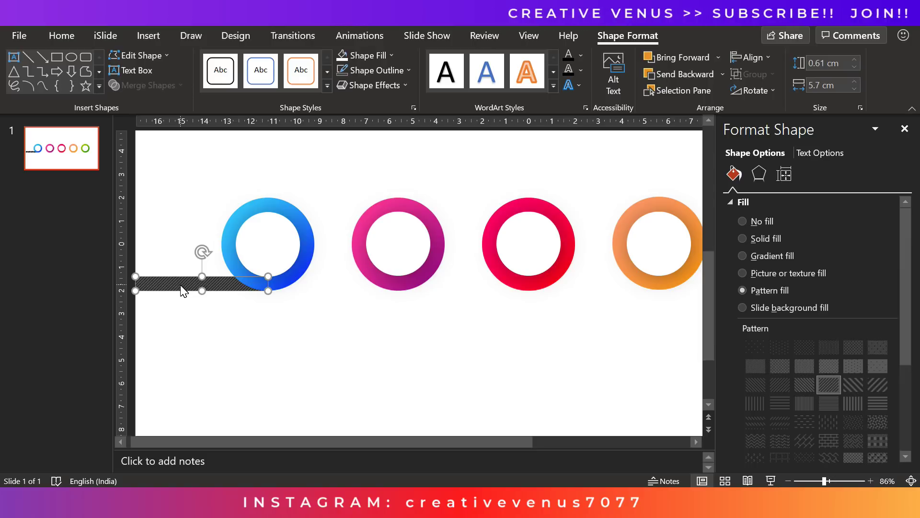
pyautogui.hotkey('ctrl', 'c')
pyautogui.hotkey('ctrl', 'v')
pyautogui.moveTo(192, 285); pyautogui.dragTo(317, 204)
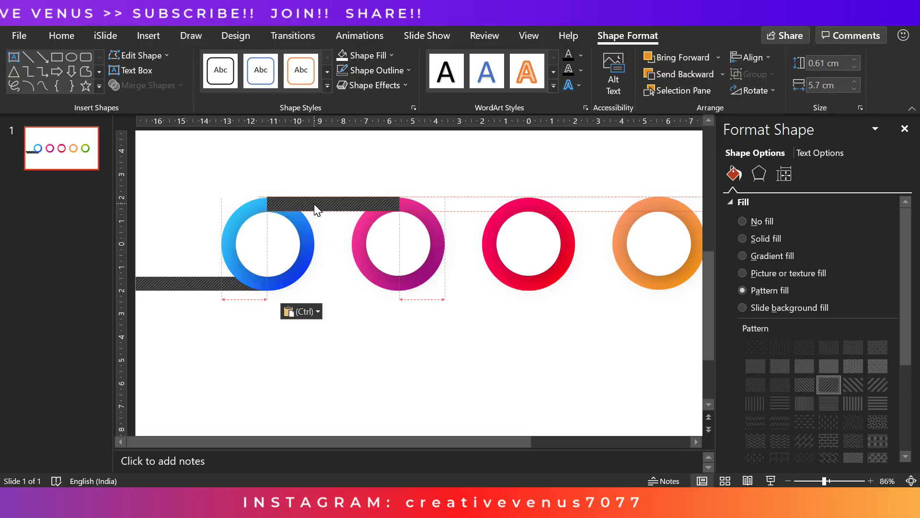
pyautogui.moveTo(316, 209); pyautogui.dragTo(317, 206)
pyautogui.rightClick(318, 205)
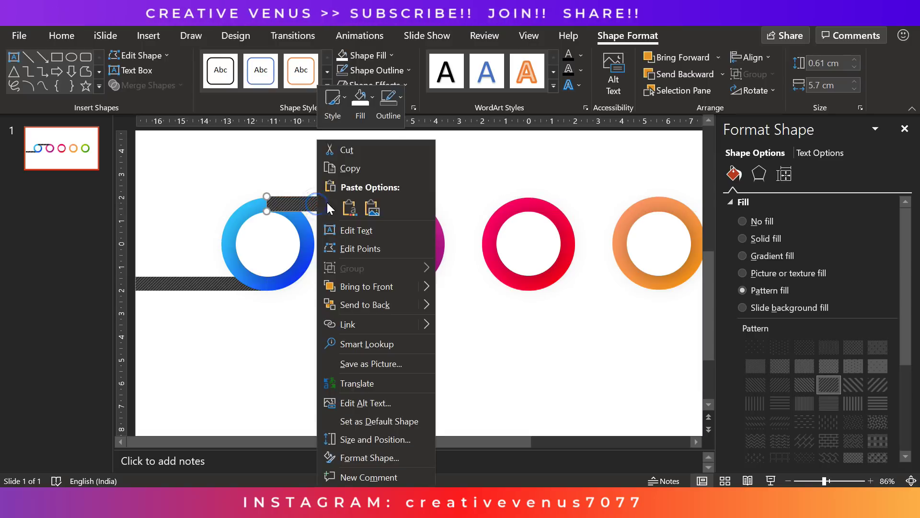
pyautogui.click(378, 303)
pyautogui.click(376, 365)
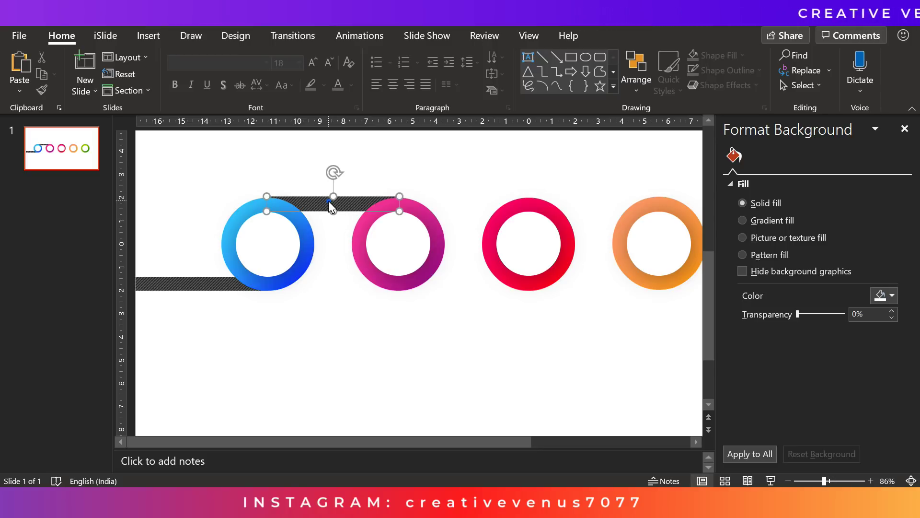
pyautogui.moveTo(328, 201); pyautogui.dragTo(329, 206)
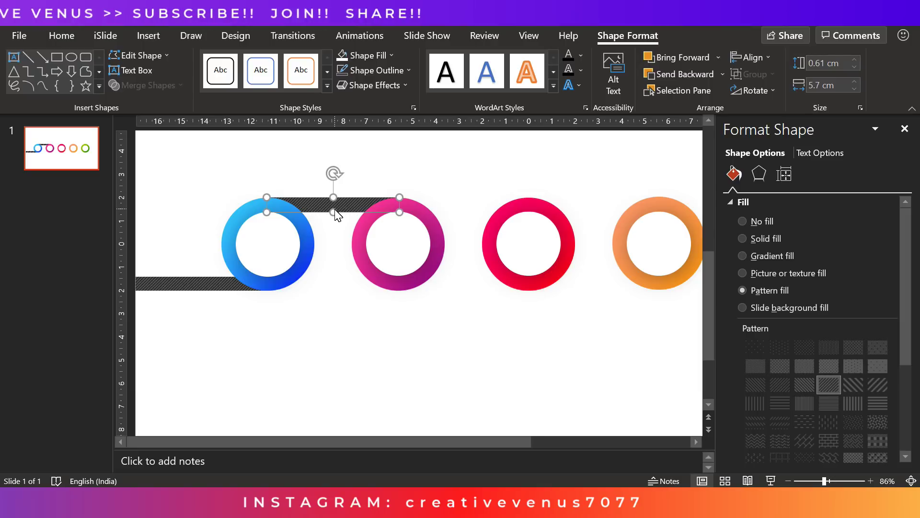
# - Add another bar copy along the bottoms of the pink and red rings, sent to back
pyautogui.hotkey('ctrl', 'c')
pyautogui.hotkey('ctrl', 'v')
pyautogui.moveTo(339, 218); pyautogui.dragTo(449, 288)
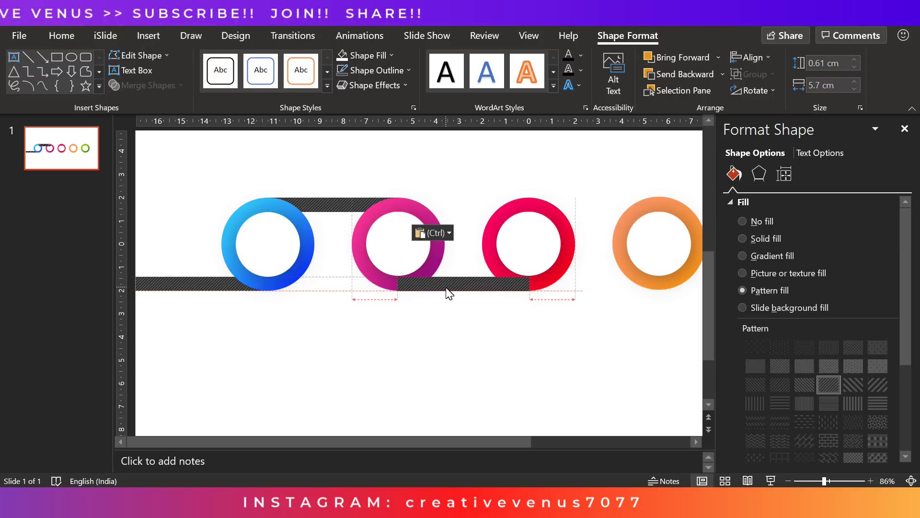
pyautogui.moveTo(449, 292); pyautogui.dragTo(447, 290)
pyautogui.rightClick(447, 290)
pyautogui.click(495, 303)
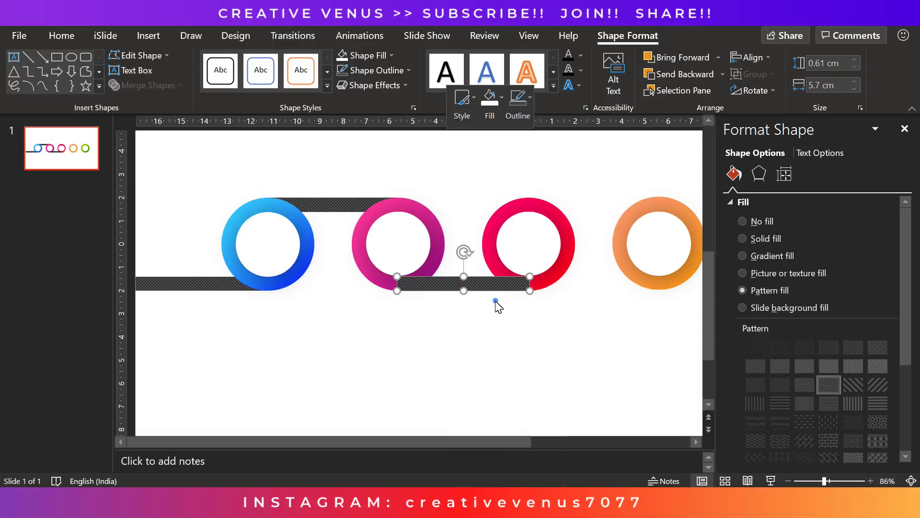
pyautogui.click(486, 323)
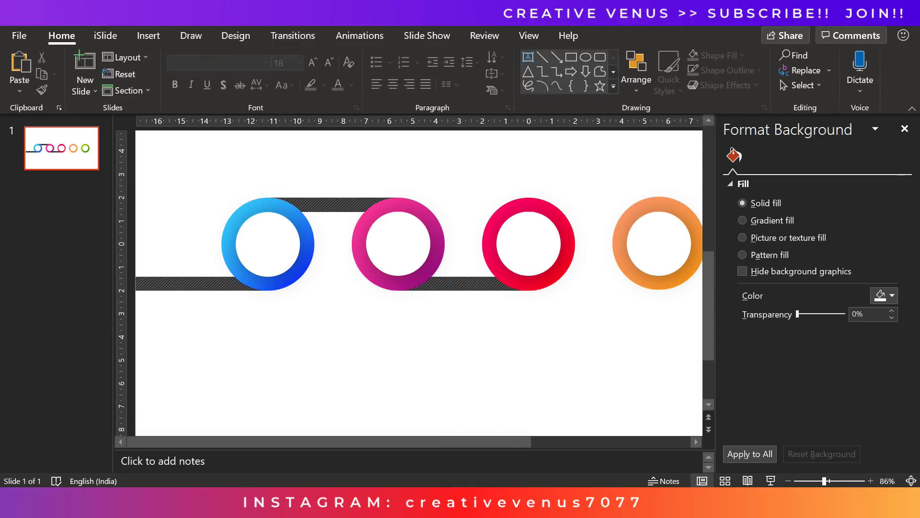
# - Place a third bar copy across the red and orange rings and send it behind them
pyautogui.click(813, 480)
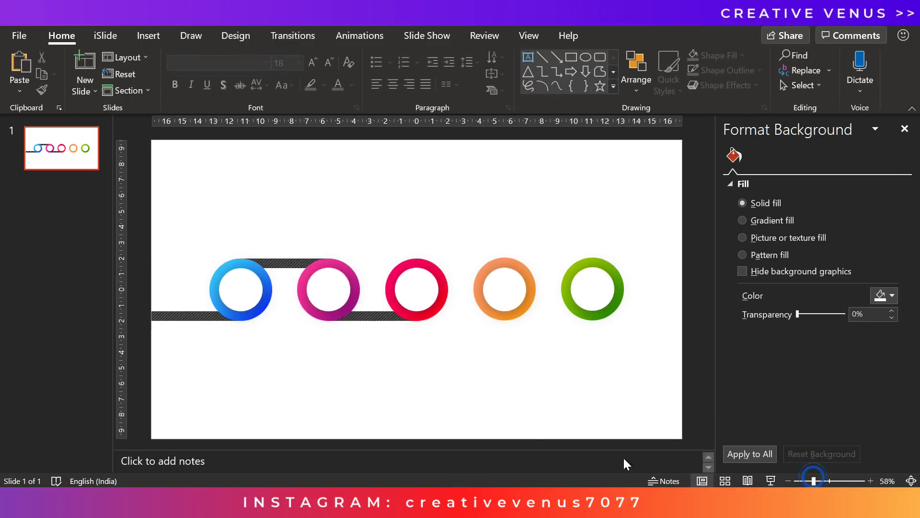
pyautogui.click(366, 320)
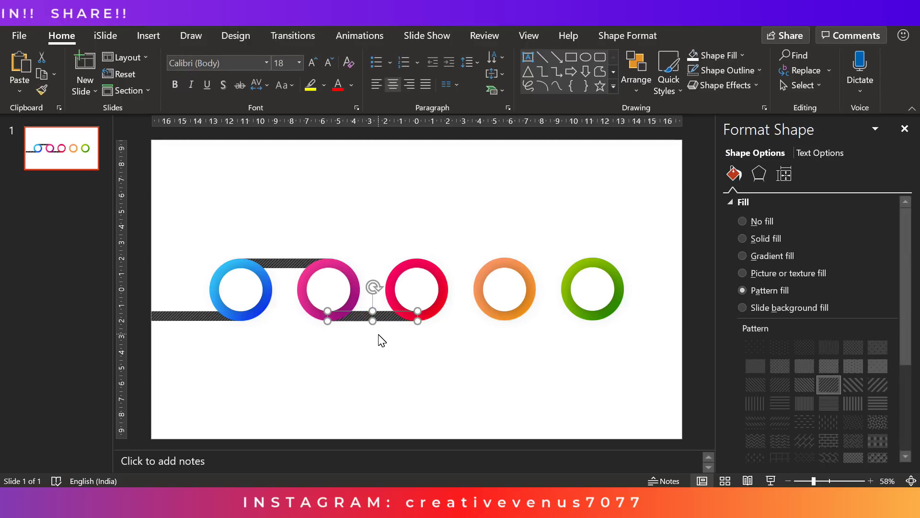
pyautogui.hotkey('ctrl', 'v')
pyautogui.moveTo(393, 330); pyautogui.dragTo(473, 263)
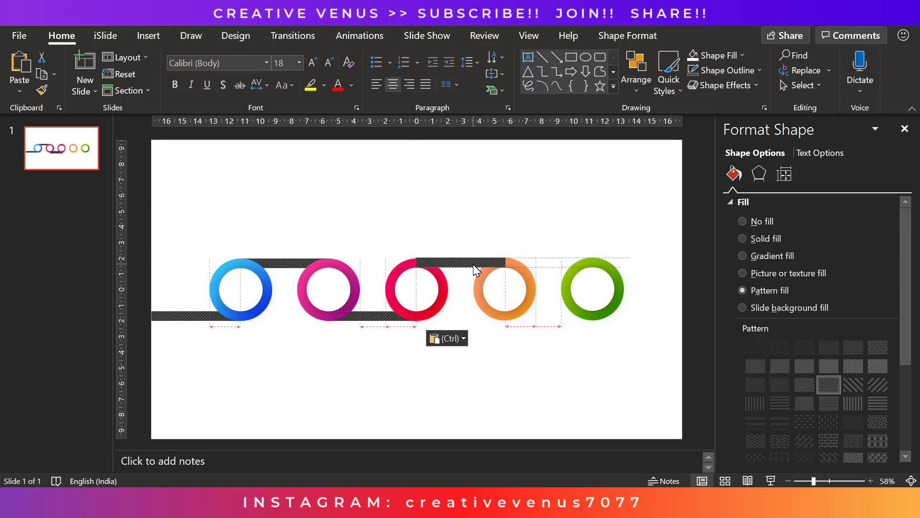
pyautogui.rightClick(473, 264)
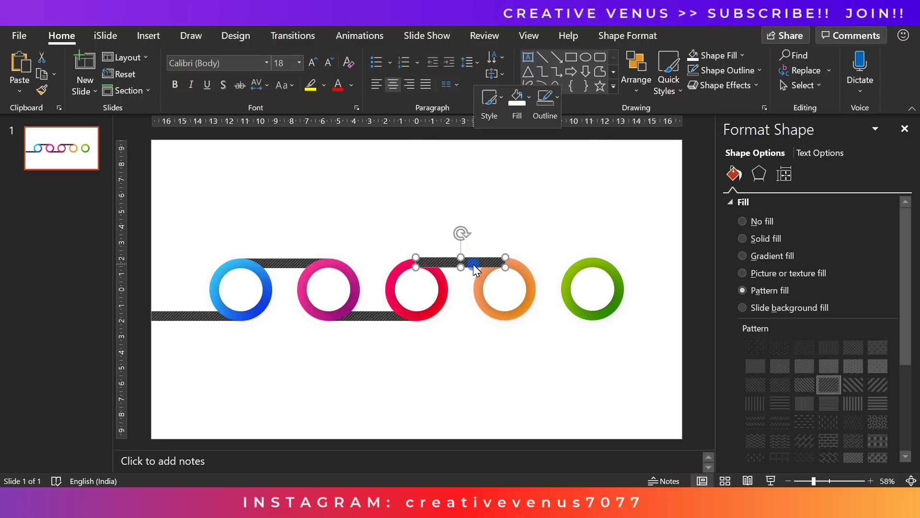
pyautogui.click(520, 309)
pyautogui.click(468, 387)
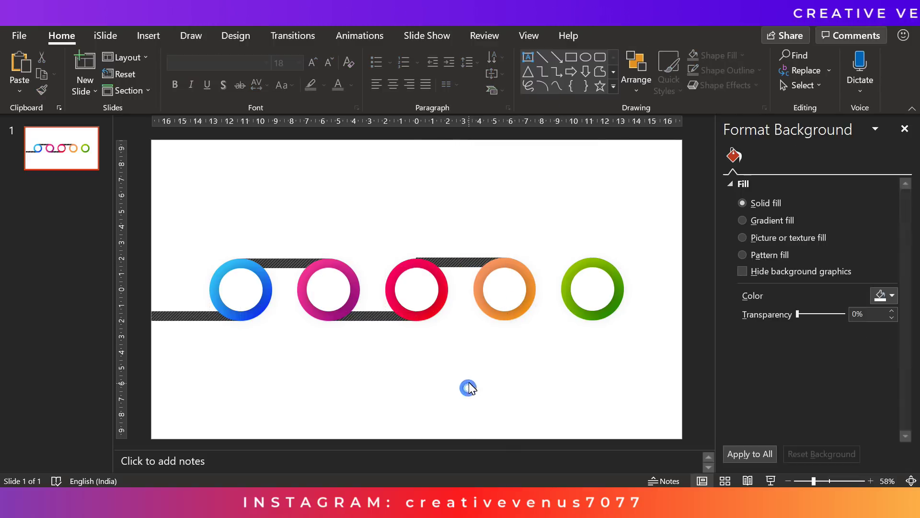
# - Nudge the red-to-orange bar so it meets both rings, then select the green ring
pyautogui.click(460, 268)
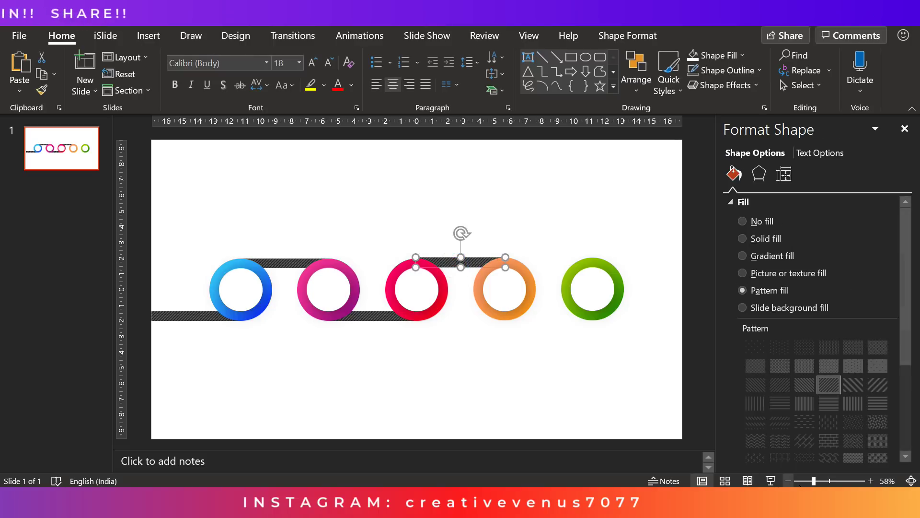
pyautogui.moveTo(814, 481); pyautogui.dragTo(820, 482)
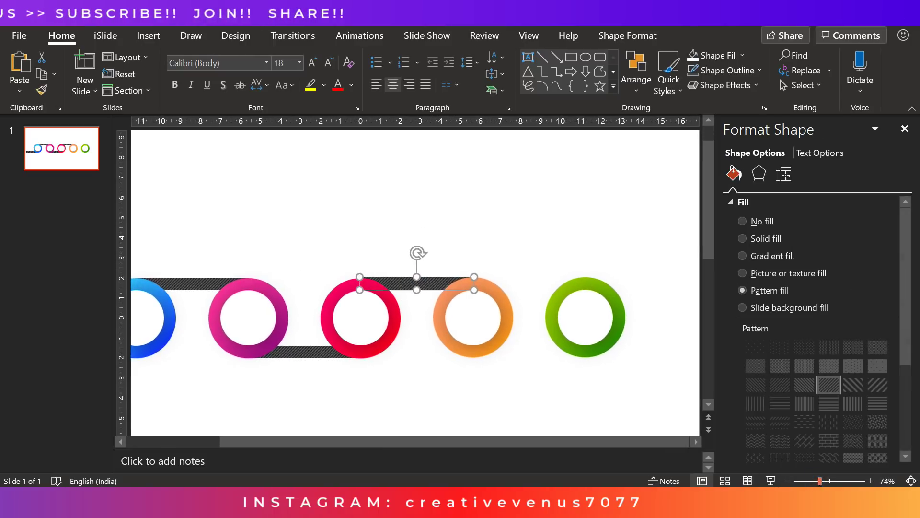
pyautogui.click(423, 410)
pyautogui.click(418, 286)
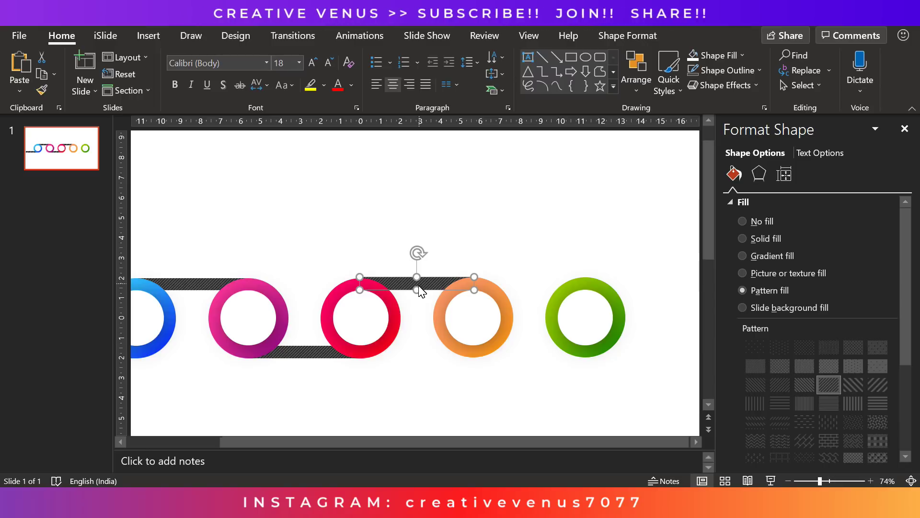
pyautogui.click(431, 365)
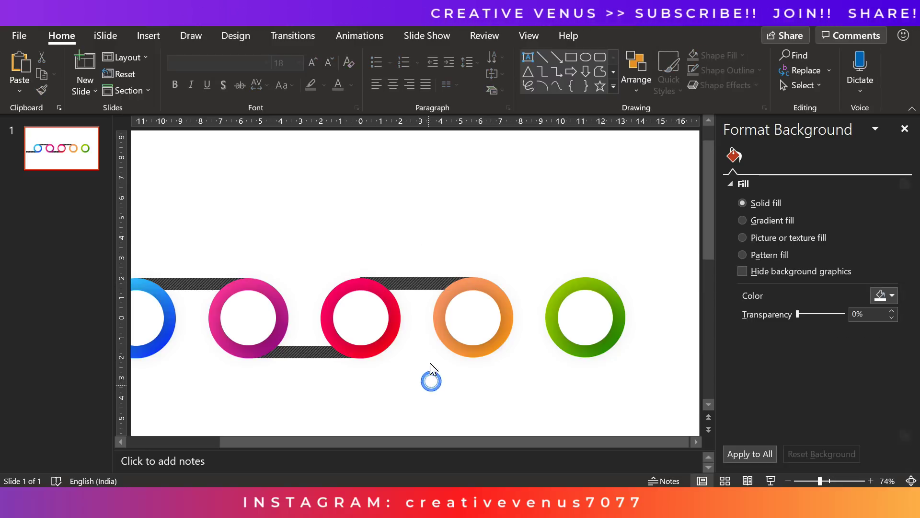
pyautogui.click(416, 287)
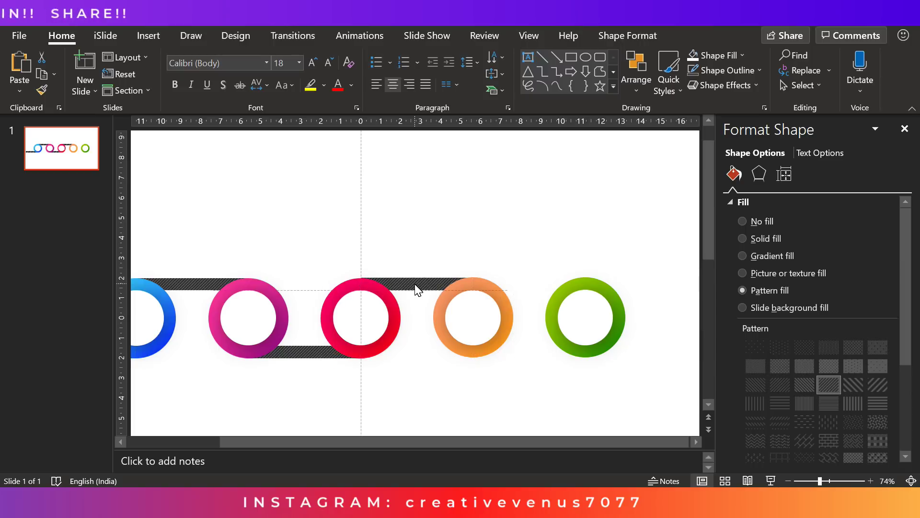
pyautogui.moveTo(418, 287); pyautogui.dragTo(414, 284)
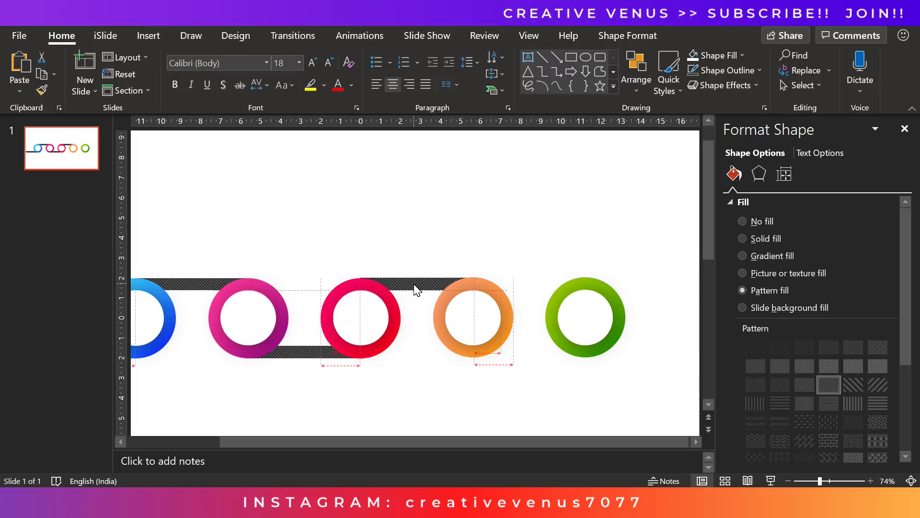
pyautogui.click(410, 382)
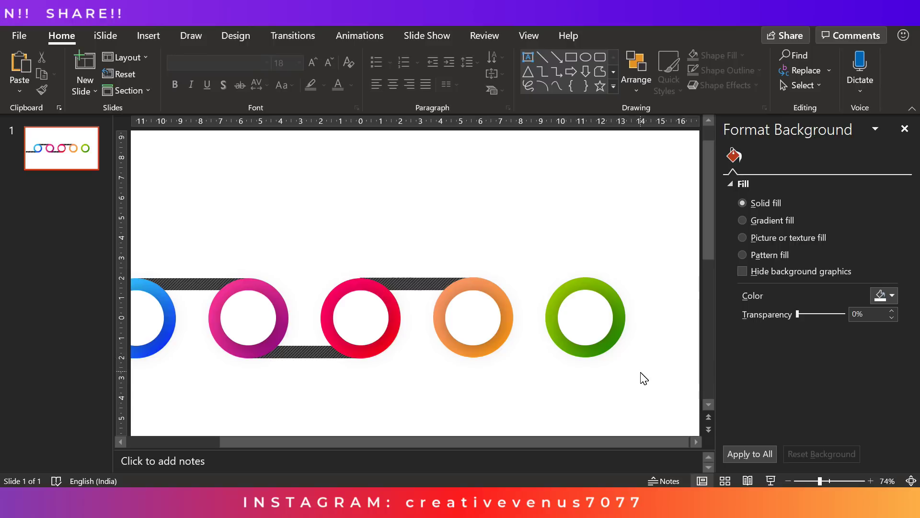
pyautogui.moveTo(614, 386); pyautogui.dragTo(551, 226)
pyautogui.moveTo(654, 366); pyautogui.dragTo(529, 239)
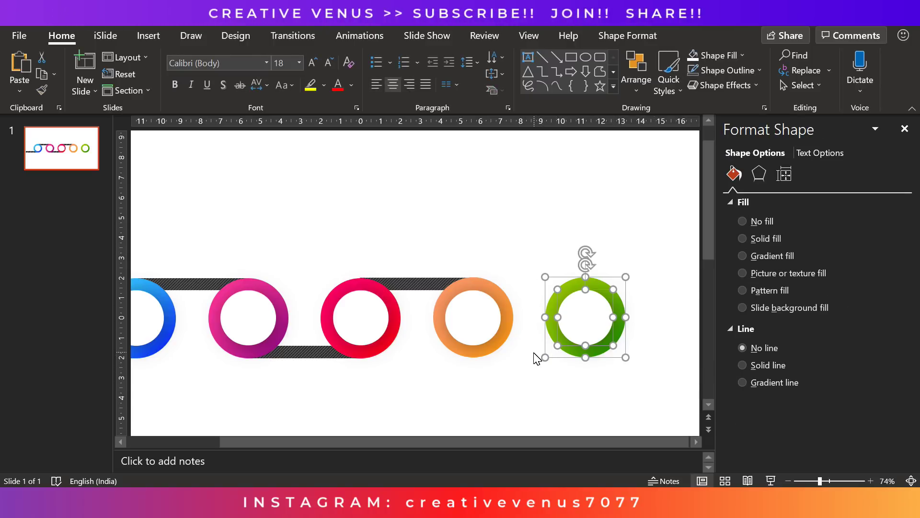
# - Group the parts of the red, pink and blue rings into single objects
pyautogui.click(503, 382)
pyautogui.moveTo(533, 372); pyautogui.dragTo(416, 246)
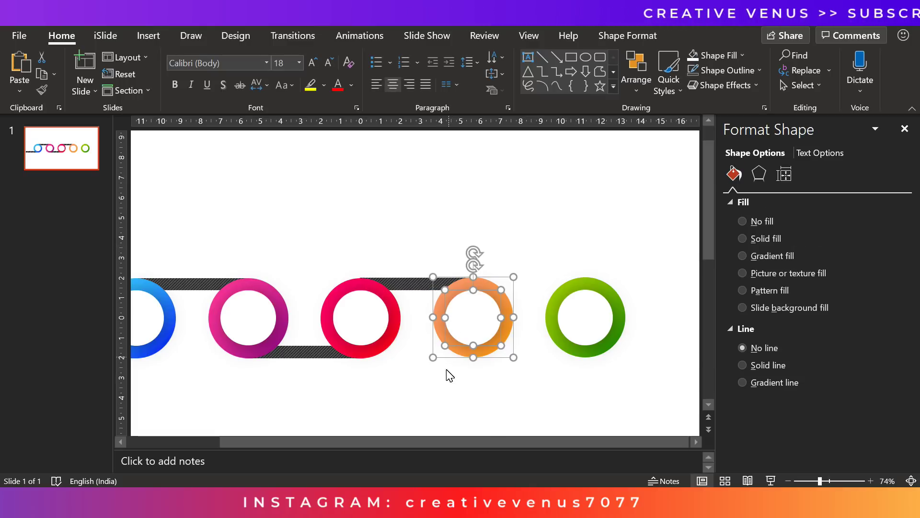
pyautogui.click(407, 382)
pyautogui.moveTo(421, 388); pyautogui.dragTo(312, 239)
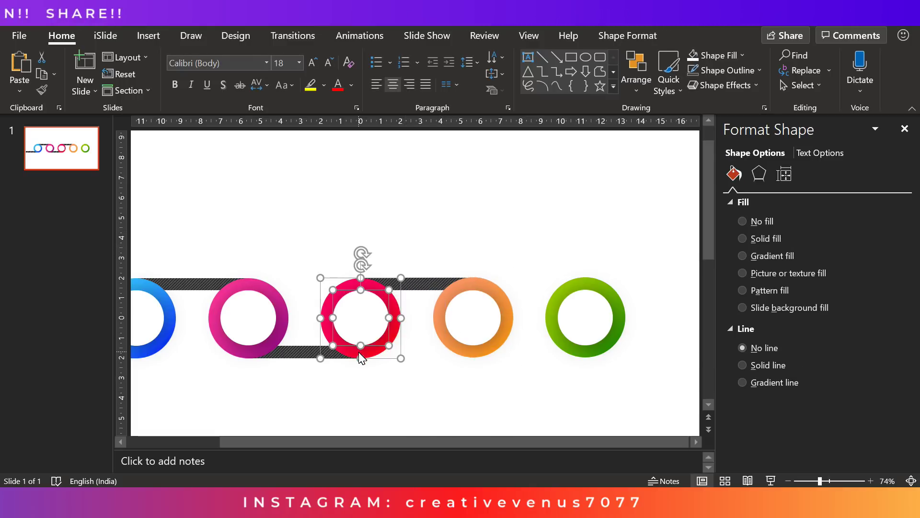
pyautogui.click(358, 353)
pyautogui.click(210, 372)
pyautogui.moveTo(205, 400); pyautogui.dragTo(291, 237)
pyautogui.click(290, 313)
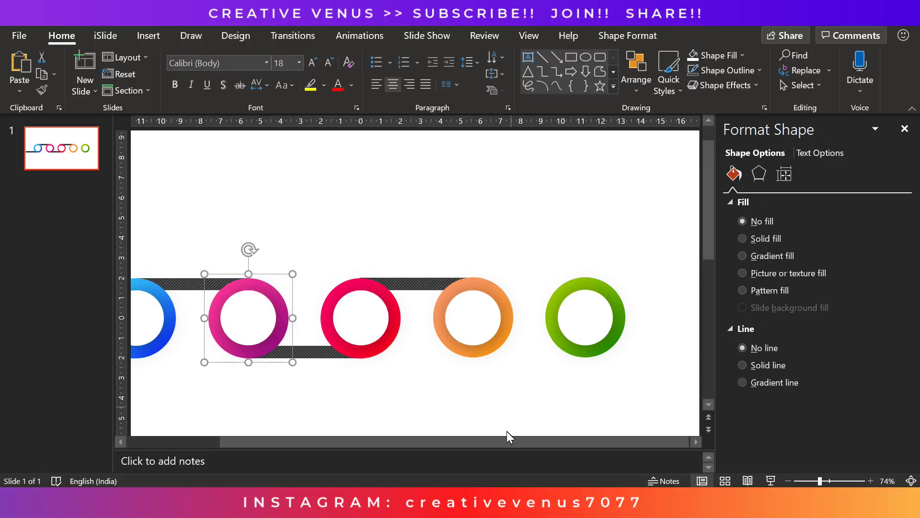
pyautogui.moveTo(290, 444); pyautogui.dragTo(186, 443)
pyautogui.click(244, 374)
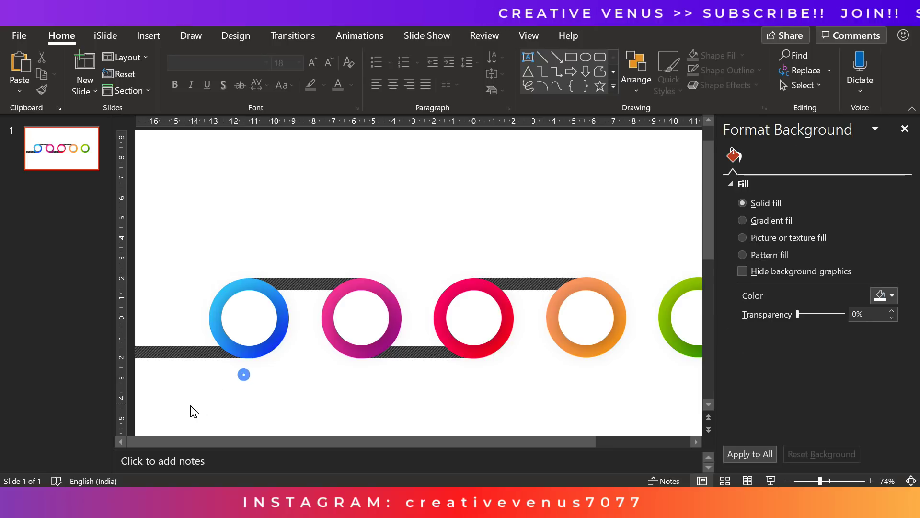
pyautogui.moveTo(192, 406); pyautogui.dragTo(302, 221)
pyautogui.hotkey('ctrl', 'g')
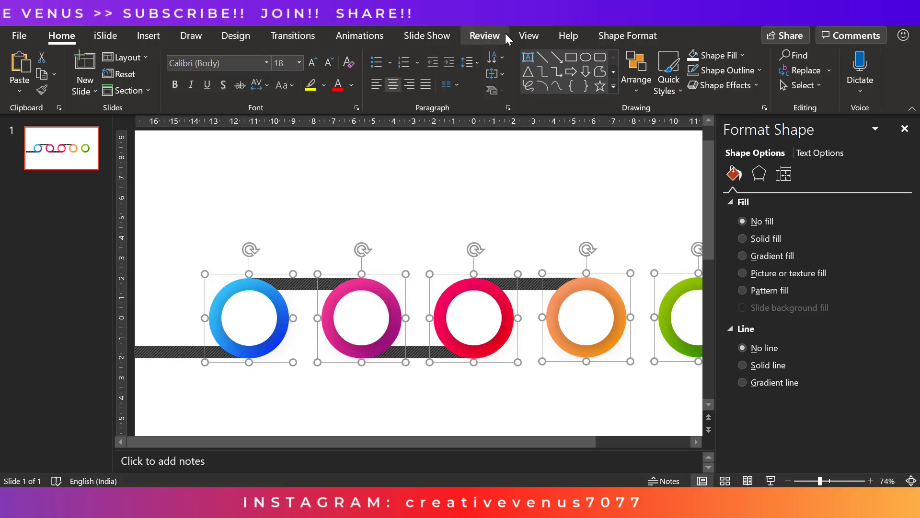
# - Align the rings on their middles and fit the lower bar under the pink and red rings
pyautogui.click(614, 36)
pyautogui.click(747, 57)
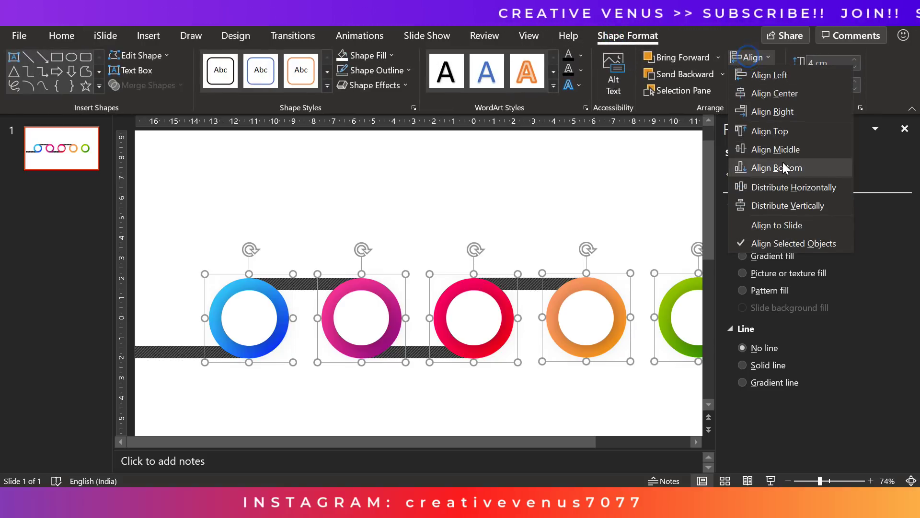
pyautogui.click(783, 148)
pyautogui.click(578, 401)
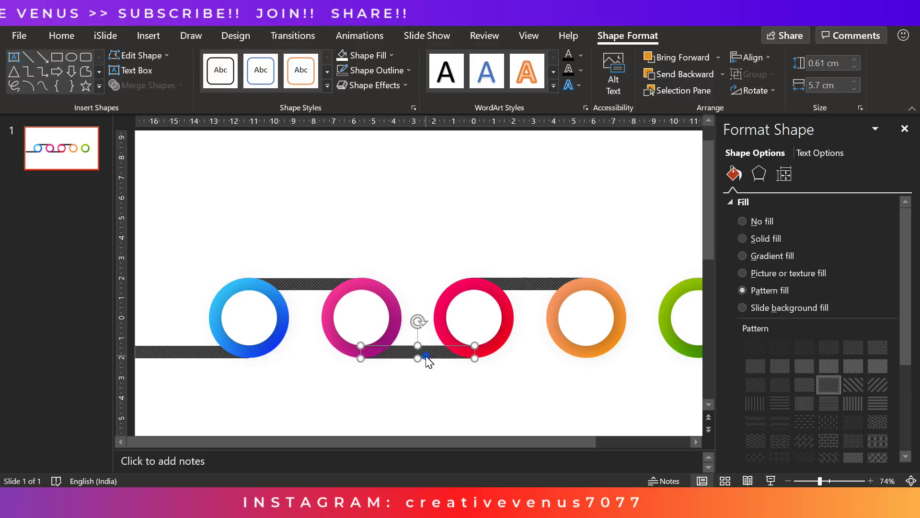
pyautogui.moveTo(426, 356); pyautogui.dragTo(426, 354)
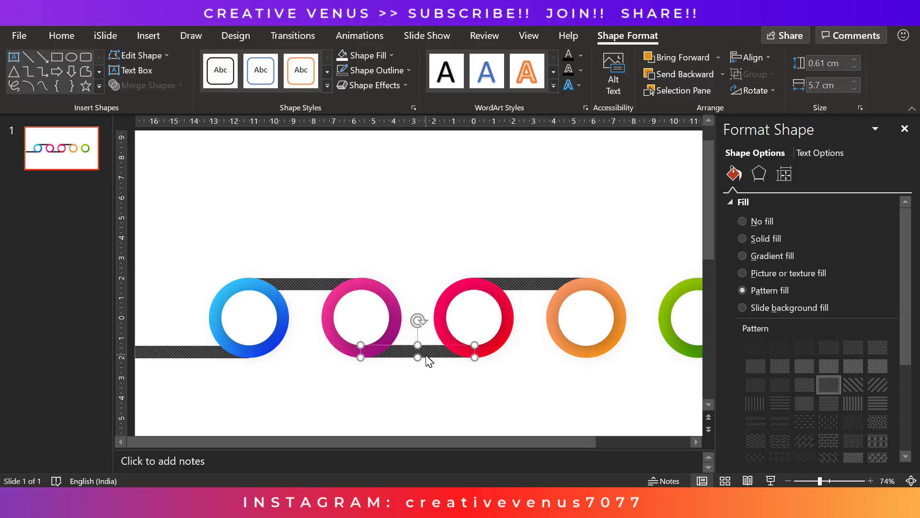
# - Line up the lower bar under the pink and red rings with the pink ring
pyautogui.click(459, 394)
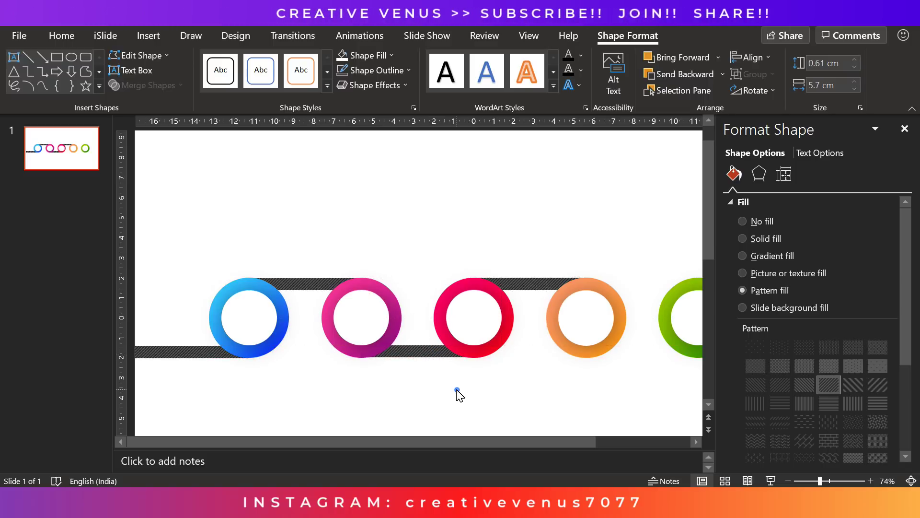
pyautogui.click(427, 354)
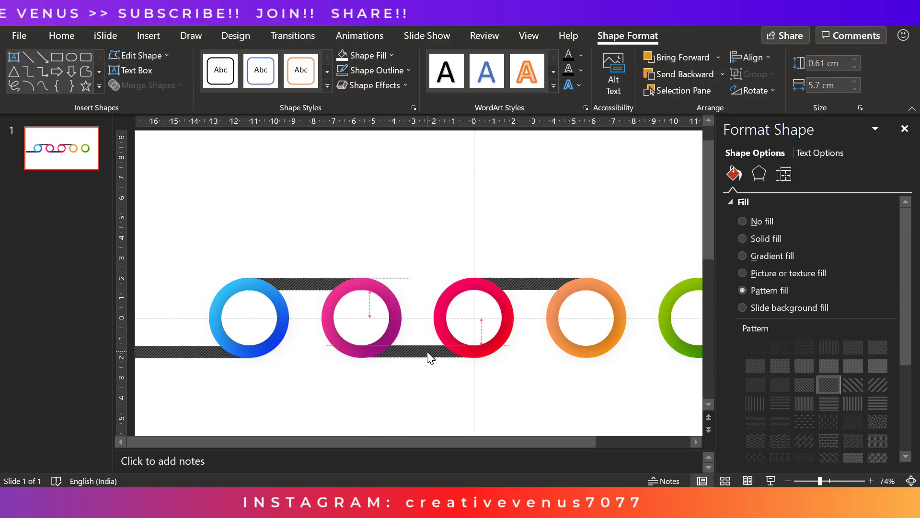
pyautogui.moveTo(430, 357); pyautogui.dragTo(431, 357)
pyautogui.click(437, 390)
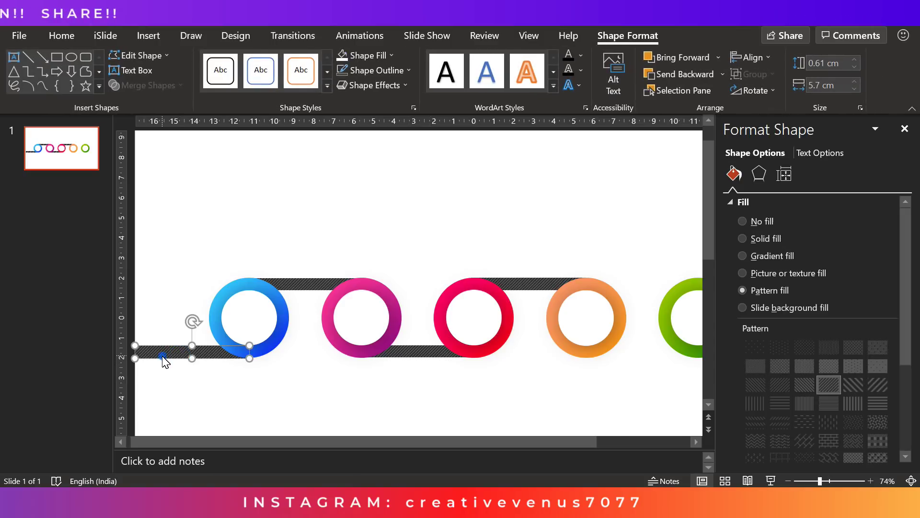
# - Adjust the short hatched bar at the slide's left edge
pyautogui.moveTo(164, 361); pyautogui.dragTo(174, 363)
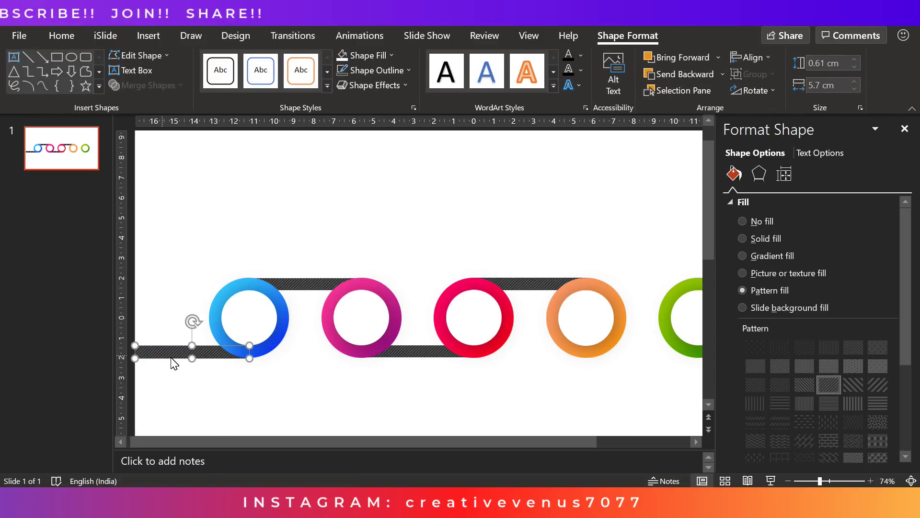
pyautogui.click(204, 354)
pyautogui.moveTo(820, 482); pyautogui.dragTo(863, 480)
pyautogui.moveTo(176, 440); pyautogui.dragTo(232, 443)
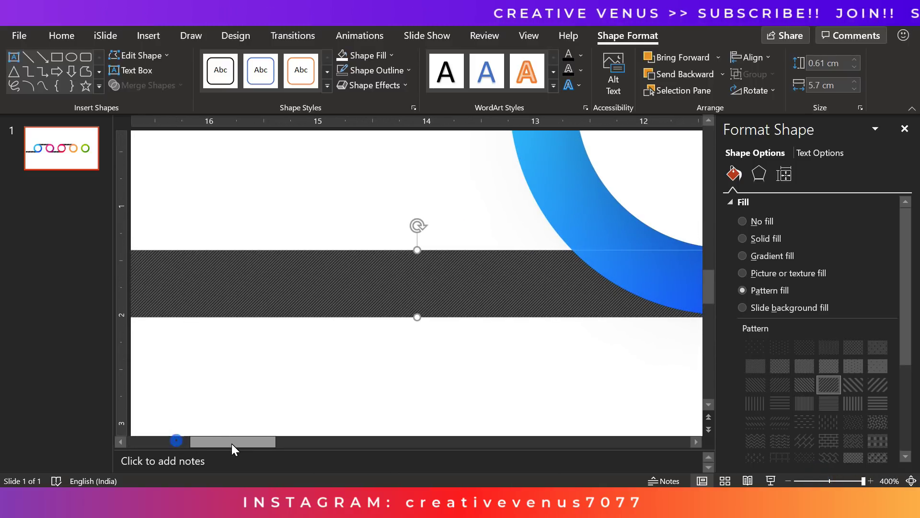
pyautogui.click(240, 385)
# - Snap the hatched bars under the blue and pink rings flush with the ring bottoms
pyautogui.click(183, 288)
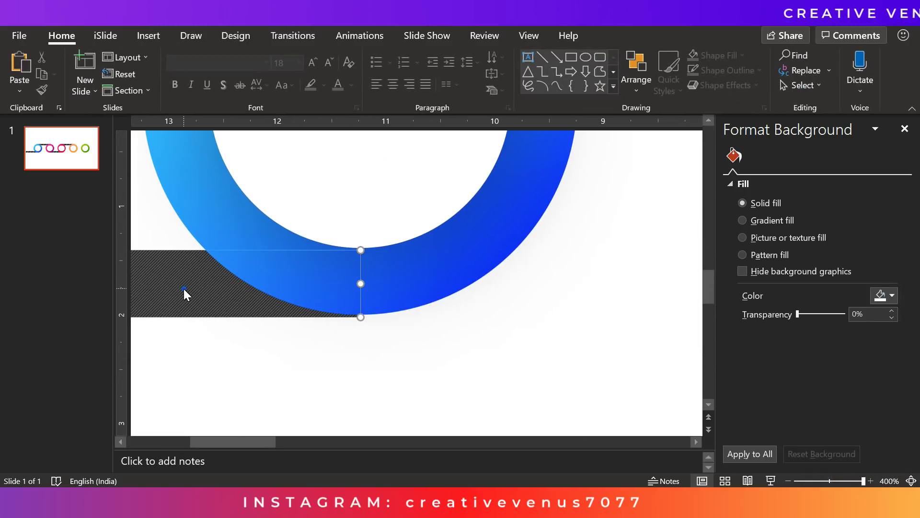
pyautogui.click(176, 286)
pyautogui.moveTo(177, 287); pyautogui.dragTo(175, 283)
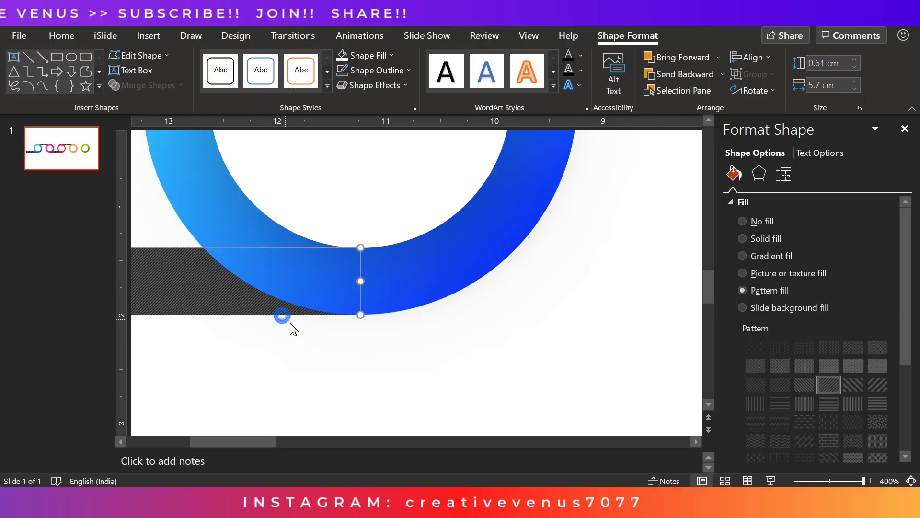
pyautogui.click(288, 343)
pyautogui.moveTo(258, 445)
pyautogui.mouseDown()
pyautogui.moveTo(381, 445)
pyautogui.moveTo(339, 439)
pyautogui.mouseUp()
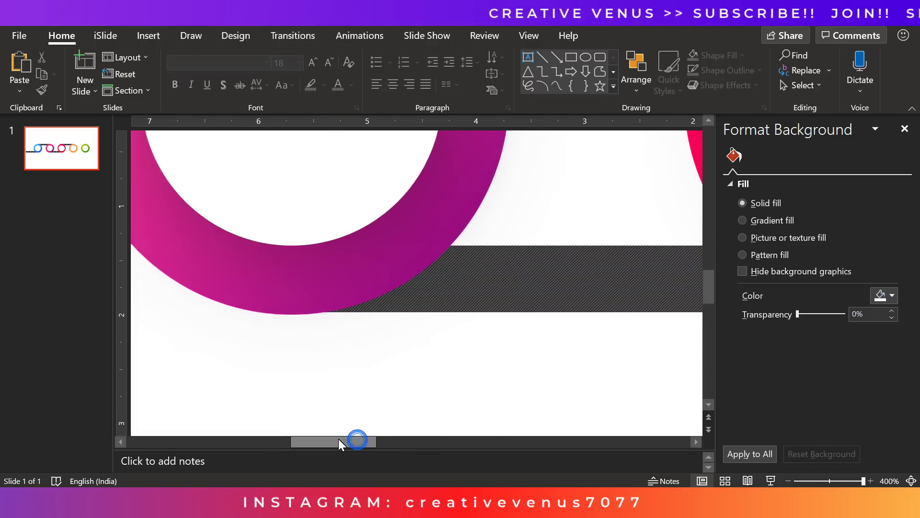
pyautogui.click(508, 287)
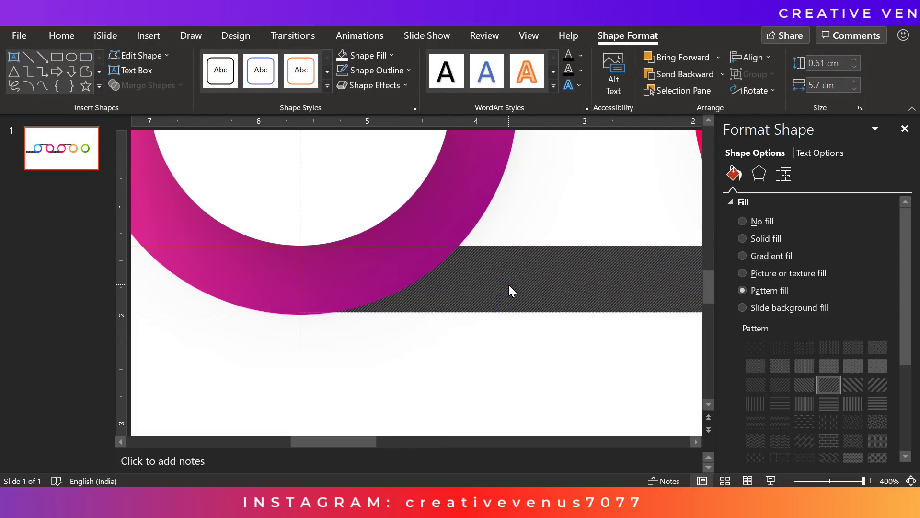
pyautogui.moveTo(508, 284); pyautogui.dragTo(510, 286)
pyautogui.click(499, 369)
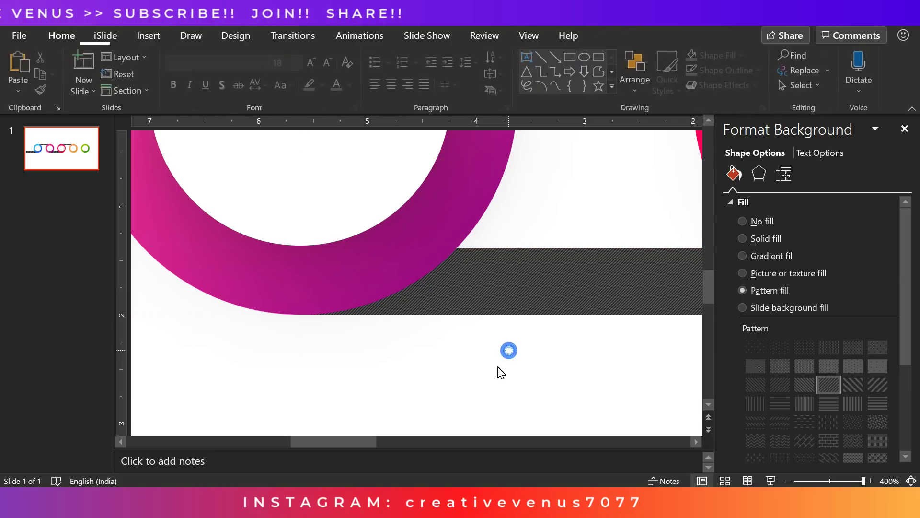
pyautogui.moveTo(350, 441); pyautogui.dragTo(444, 441)
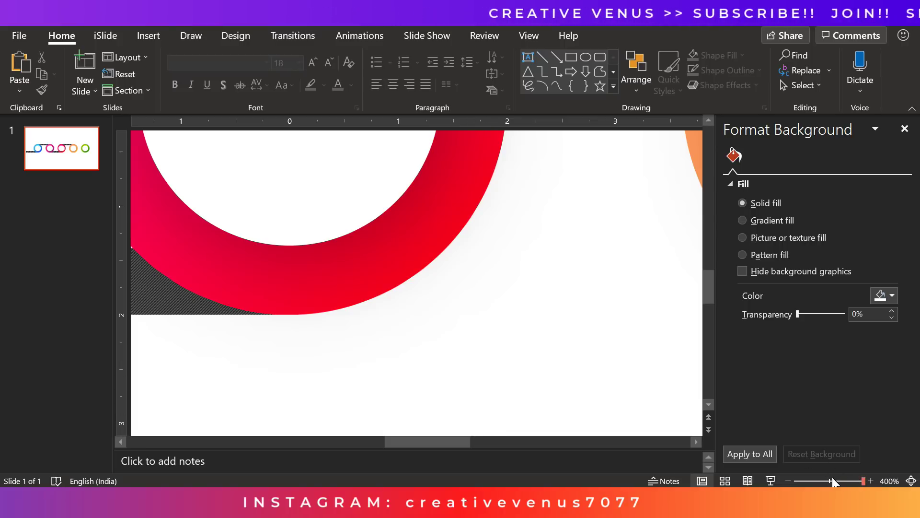
# - Zoom in to check the upper bar between red and orange rings, then select the lower pink–red bar
pyautogui.click(819, 480)
pyautogui.click(444, 213)
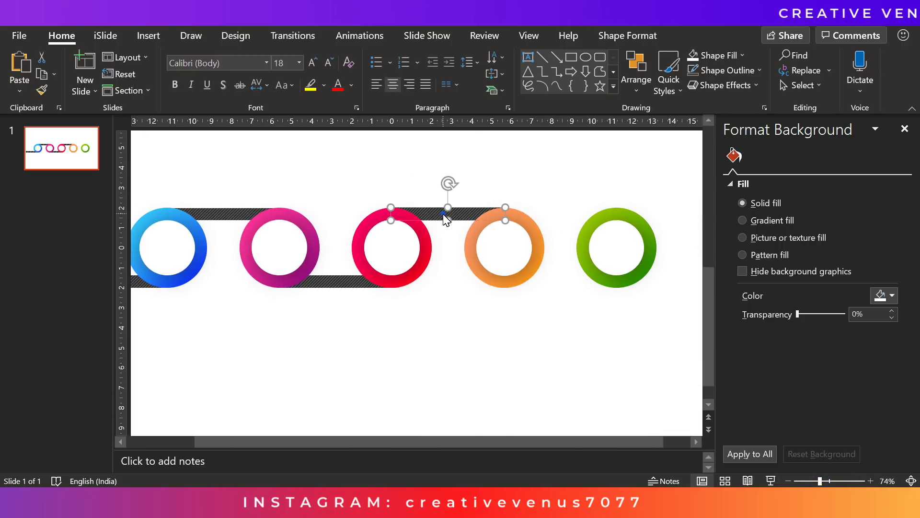
pyautogui.moveTo(821, 481); pyautogui.dragTo(850, 480)
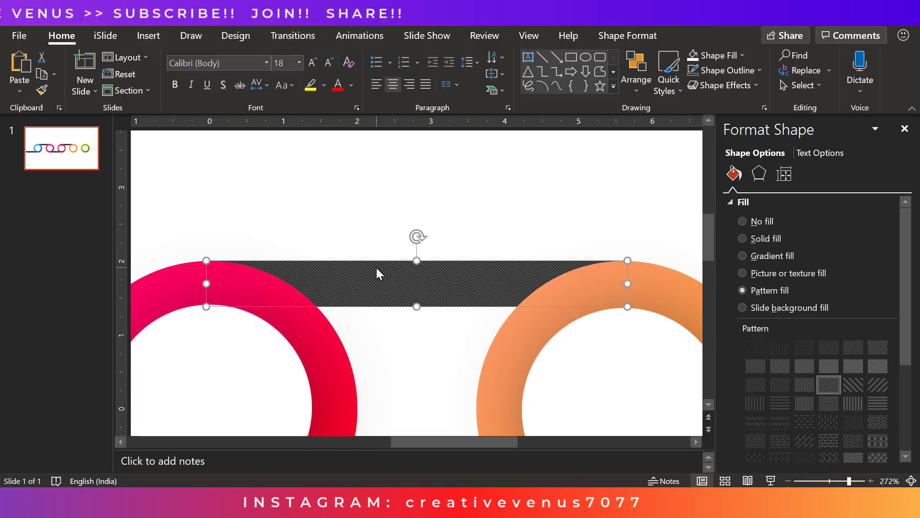
pyautogui.click(335, 218)
pyautogui.click(390, 281)
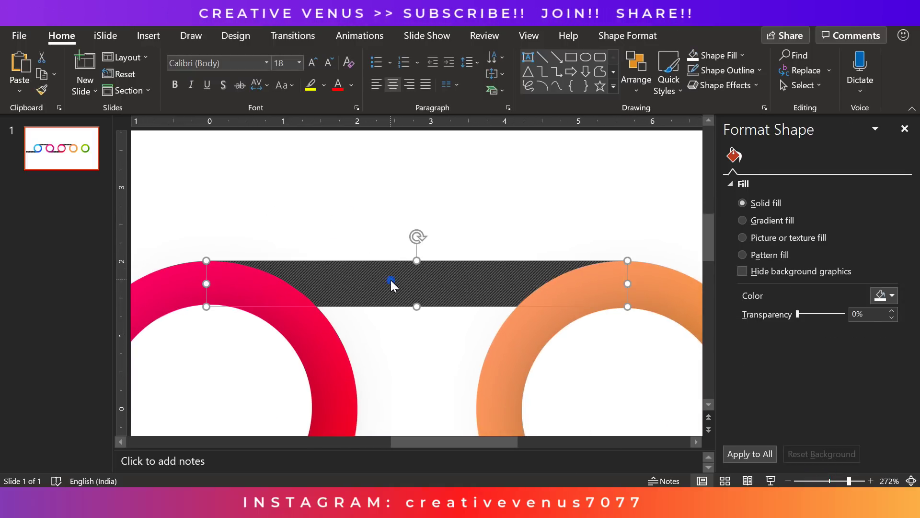
pyautogui.click(392, 347)
pyautogui.click(822, 480)
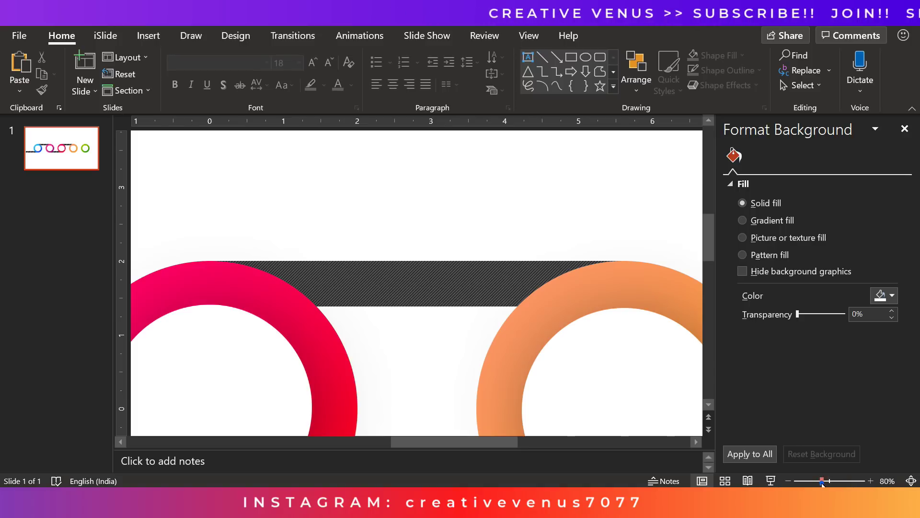
pyautogui.click(317, 361)
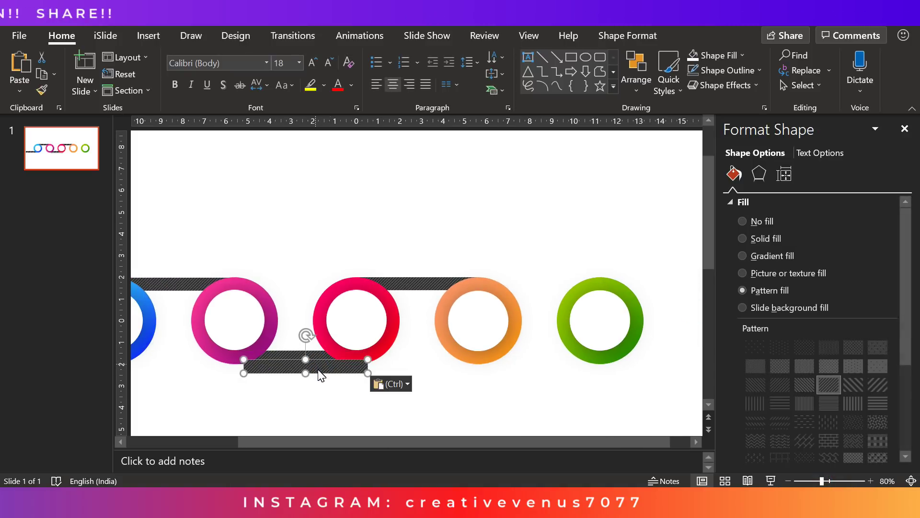
# - Move the bar copy beneath the orange and green rings and send it to the back
pyautogui.moveTo(314, 368); pyautogui.dragTo(551, 366)
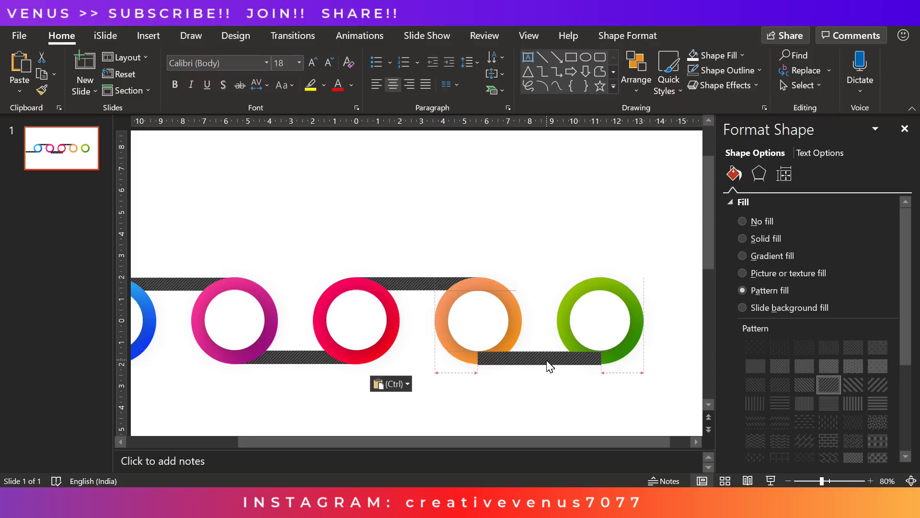
pyautogui.moveTo(550, 366); pyautogui.dragTo(547, 364)
pyautogui.rightClick(546, 361)
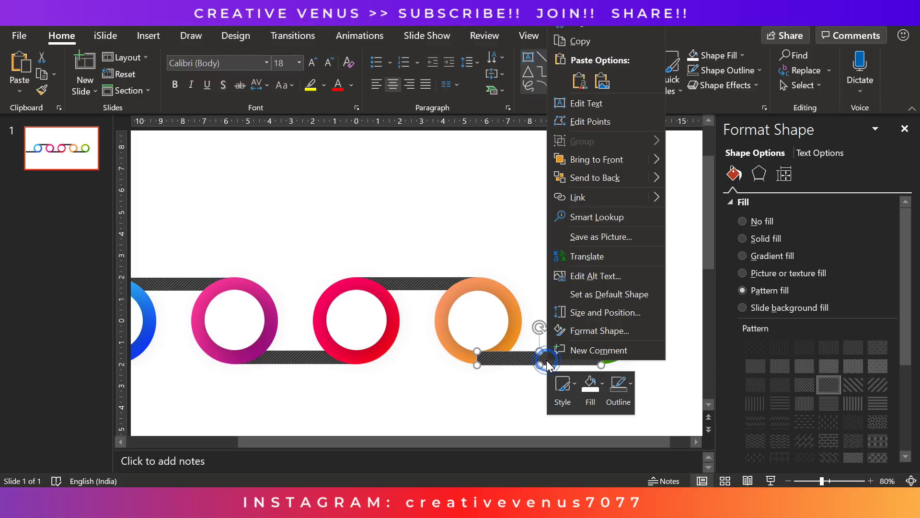
pyautogui.click(582, 177)
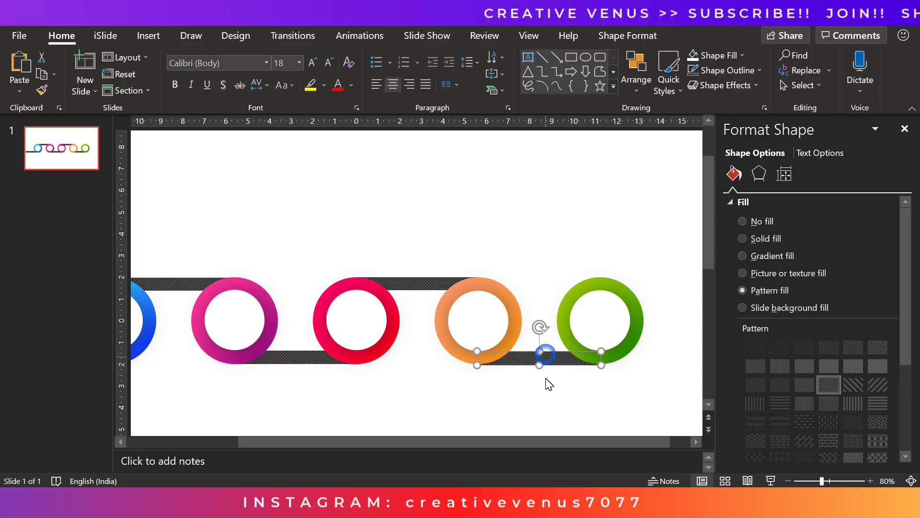
pyautogui.click(546, 382)
pyautogui.click(540, 357)
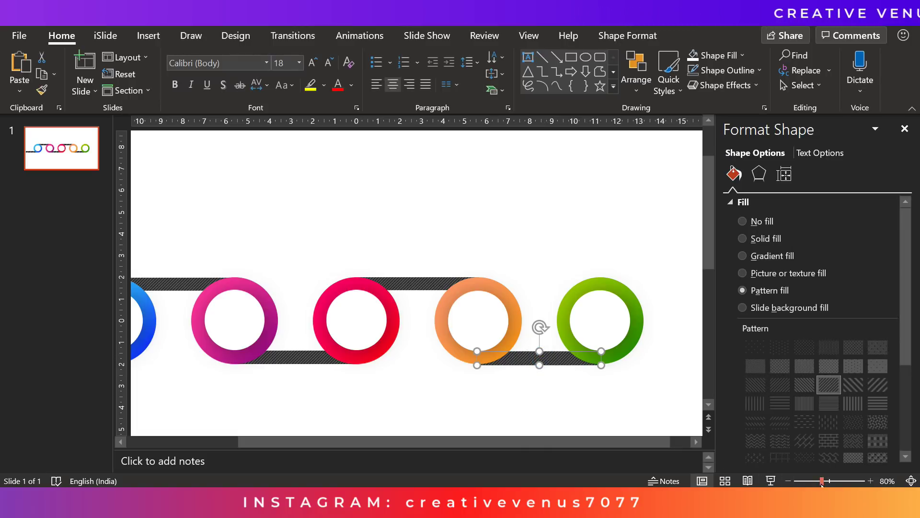
# - Raise the new lower bar flush with the orange and green ring bottoms
pyautogui.moveTo(821, 481); pyautogui.dragTo(852, 481)
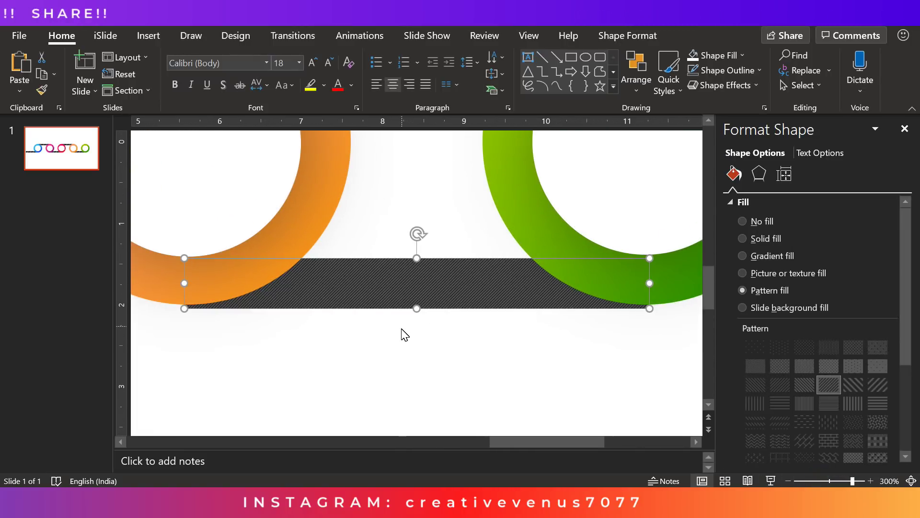
pyautogui.moveTo(380, 286); pyautogui.dragTo(380, 282)
pyautogui.click(382, 322)
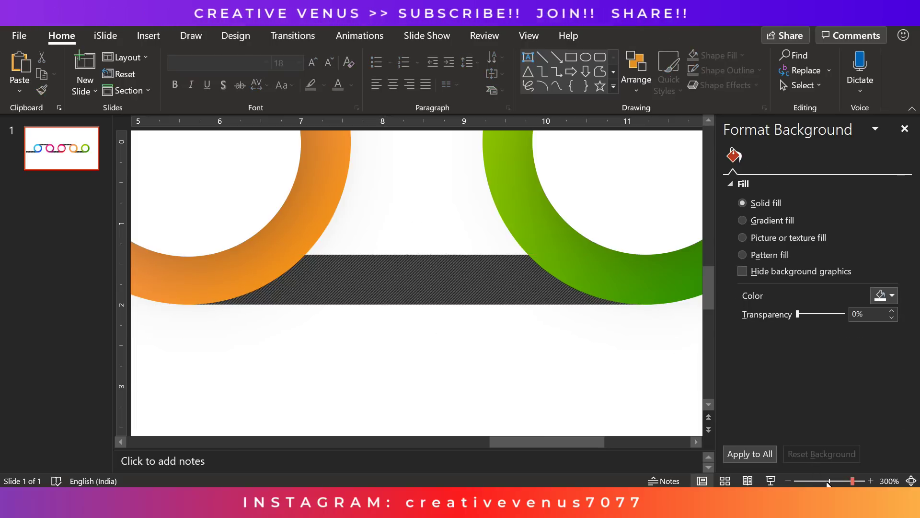
pyautogui.moveTo(853, 481); pyautogui.dragTo(813, 481)
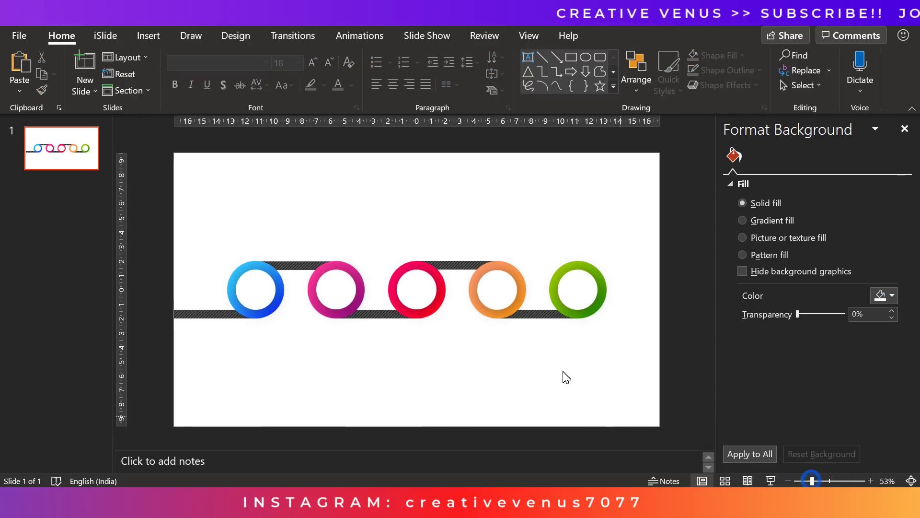
pyautogui.click(451, 273)
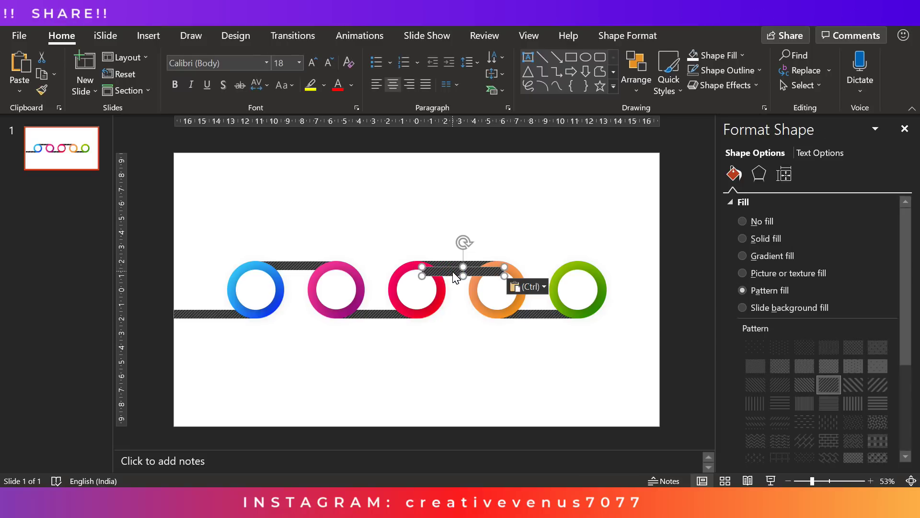
# - Place a bar copy from the green ring's top to the right edge, sent behind the ring
pyautogui.moveTo(629, 281); pyautogui.dragTo(603, 264)
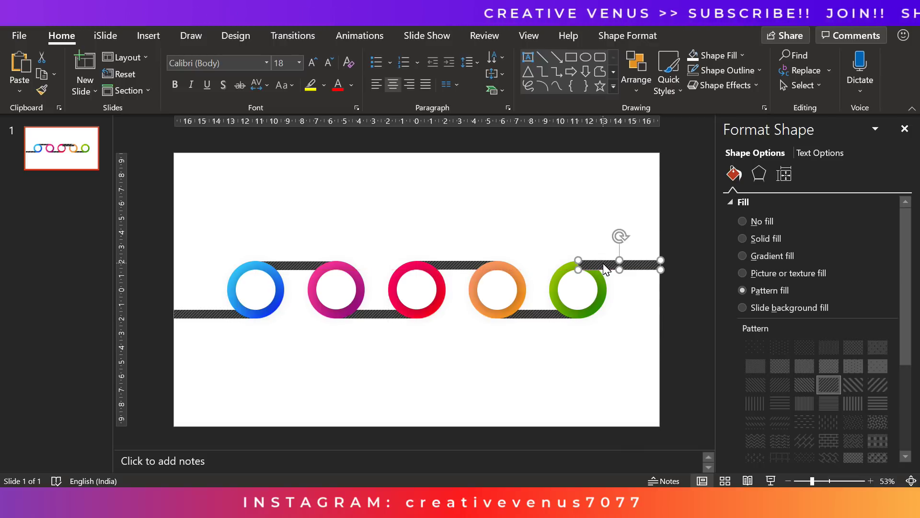
pyautogui.rightClick(605, 268)
pyautogui.click(644, 309)
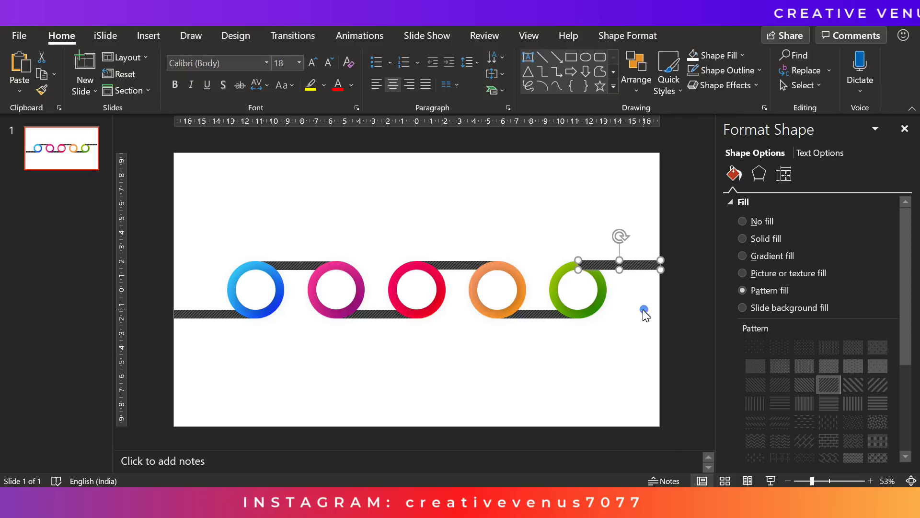
pyautogui.moveTo(813, 481); pyautogui.dragTo(835, 483)
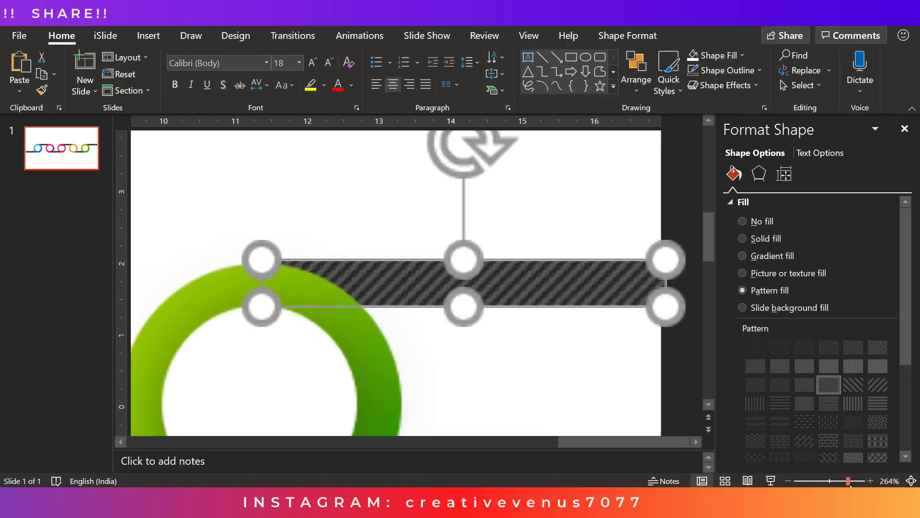
pyautogui.click(505, 362)
pyautogui.click(455, 289)
# - Nudge the top-right bar down to align with the green ring
pyautogui.click(448, 279)
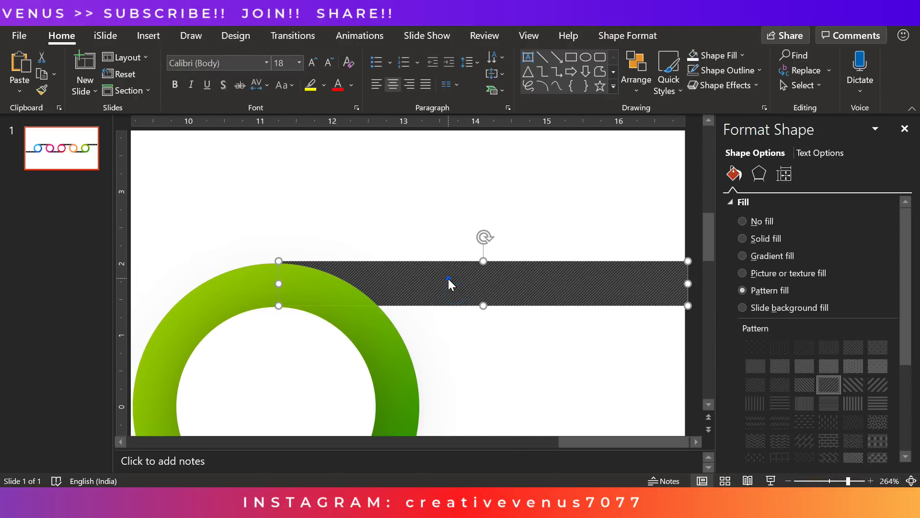
pyautogui.moveTo(449, 278); pyautogui.dragTo(441, 294)
pyautogui.click(474, 360)
pyautogui.click(450, 345)
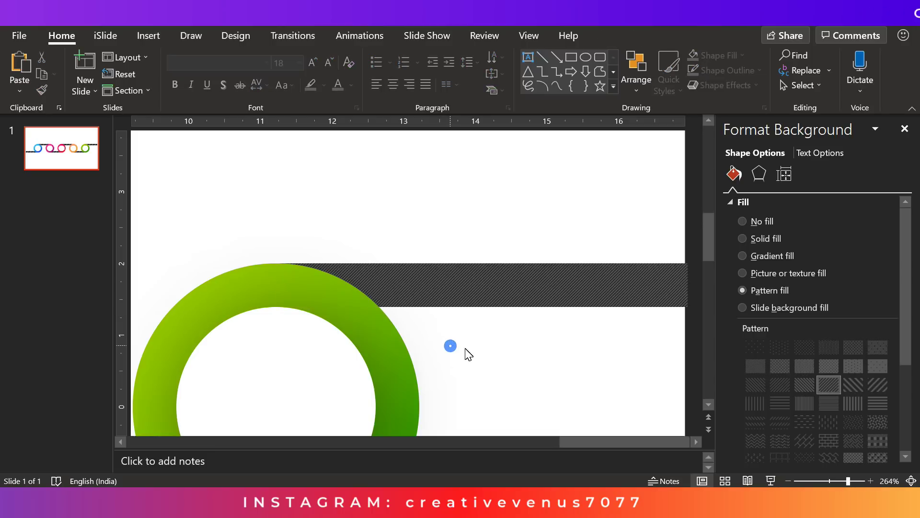
# - Zoom out to fit the whole slide and switch to the Insert commands
pyautogui.scroll(-10, 654, 433)
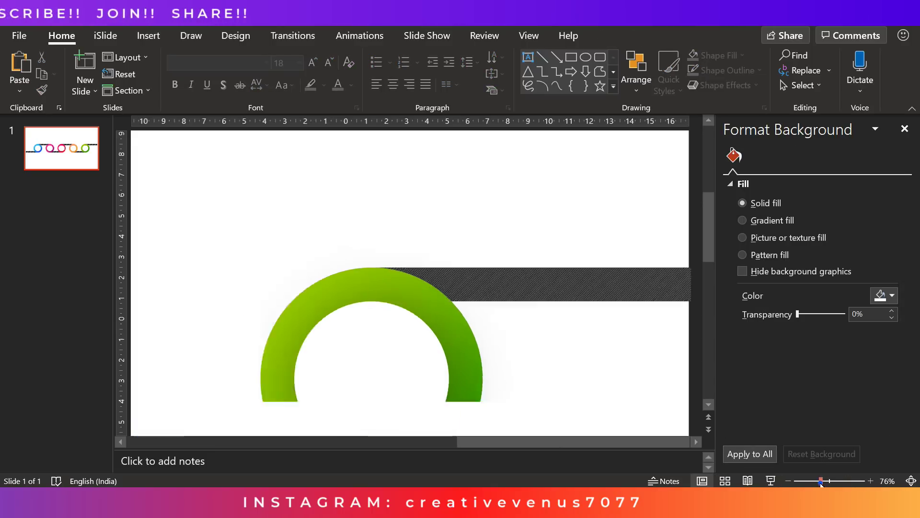
pyautogui.click(472, 380)
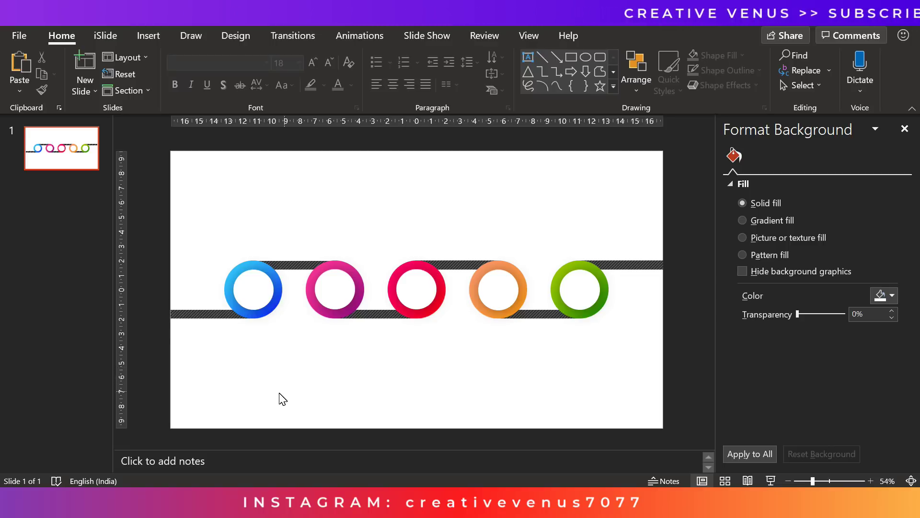
pyautogui.click(149, 36)
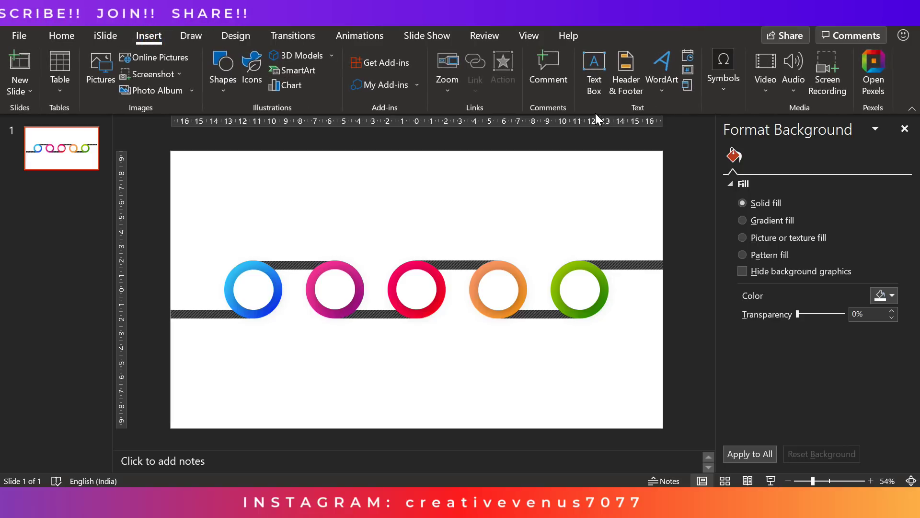
# - Insert a parallelogram with no outline and a gradient fill
pyautogui.click(213, 89)
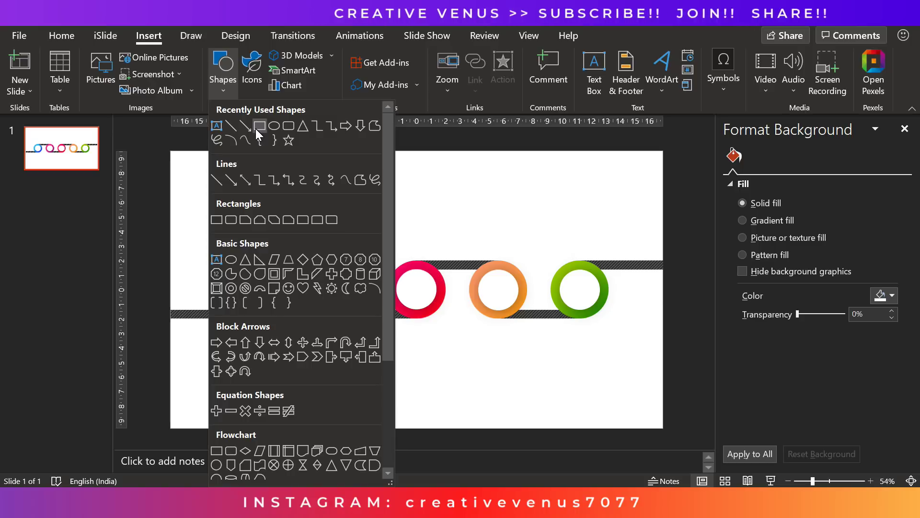
pyautogui.click(276, 262)
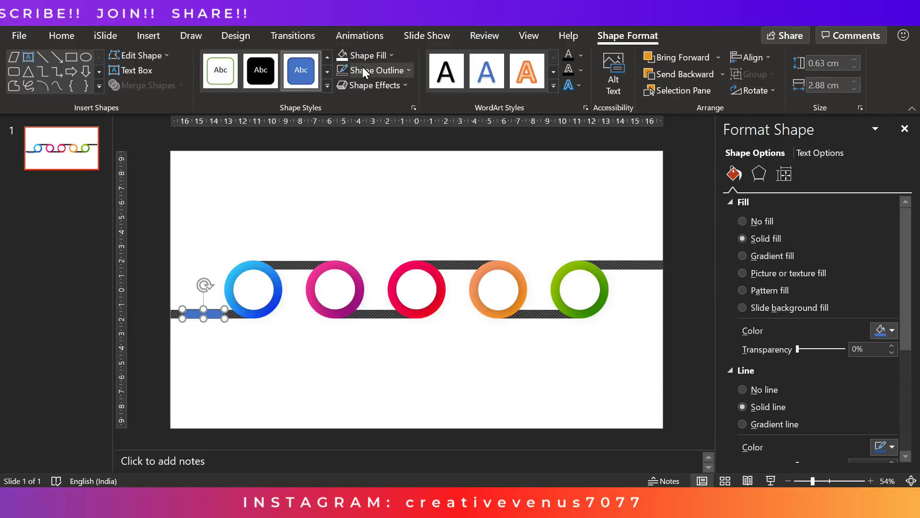
pyautogui.click(342, 73)
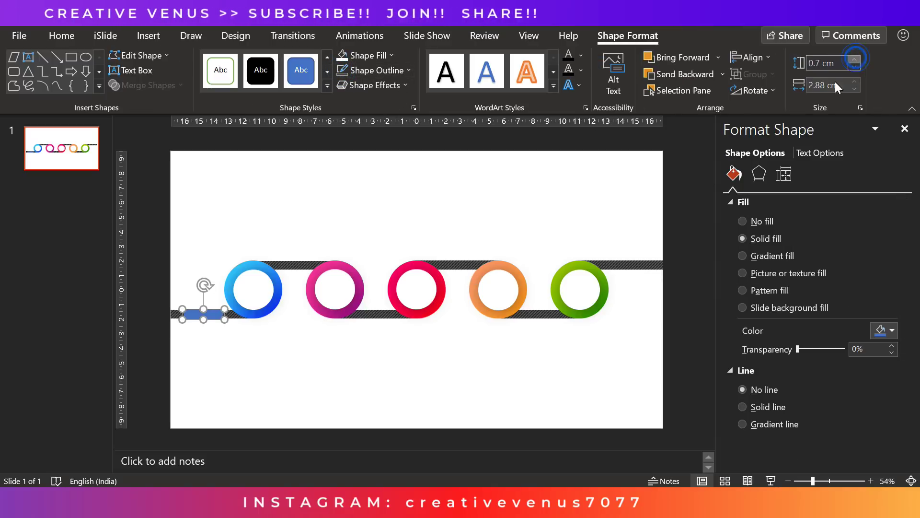
pyautogui.click(777, 258)
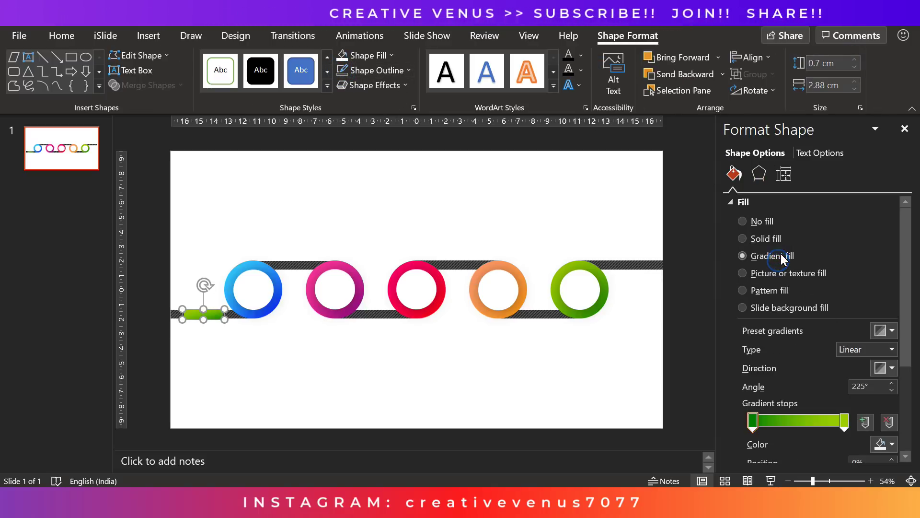
# - Add three extra gradient stops and make the first and last stops white
pyautogui.click(762, 422)
pyautogui.click(786, 421)
pyautogui.click(815, 422)
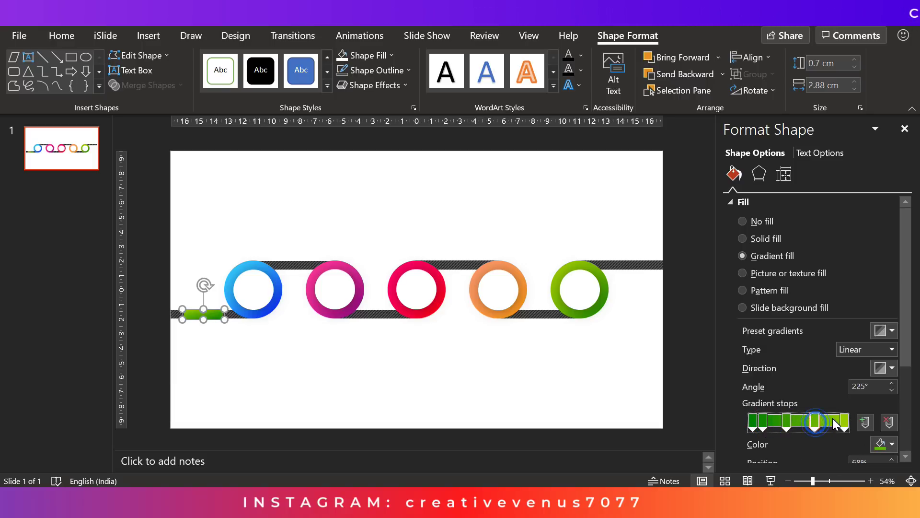
pyautogui.click(884, 443)
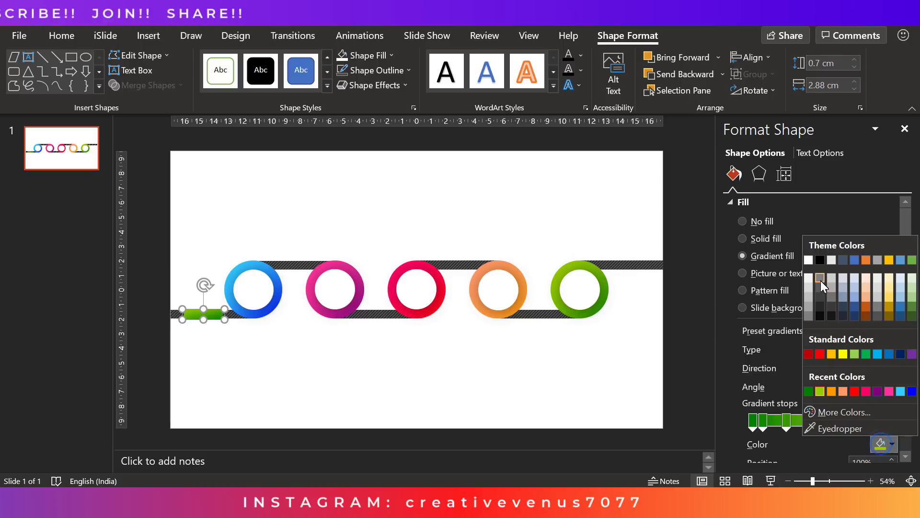
pyautogui.click(809, 278)
pyautogui.click(751, 426)
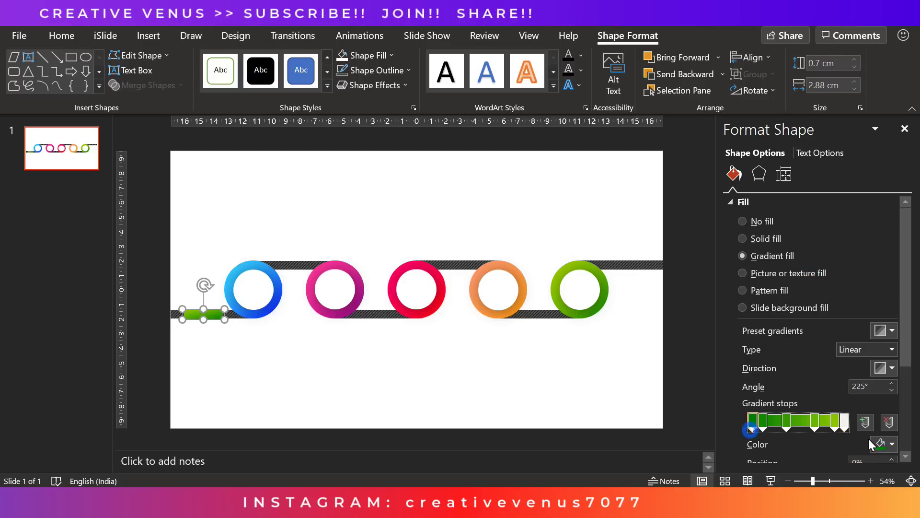
pyautogui.click(884, 444)
pyautogui.click(810, 278)
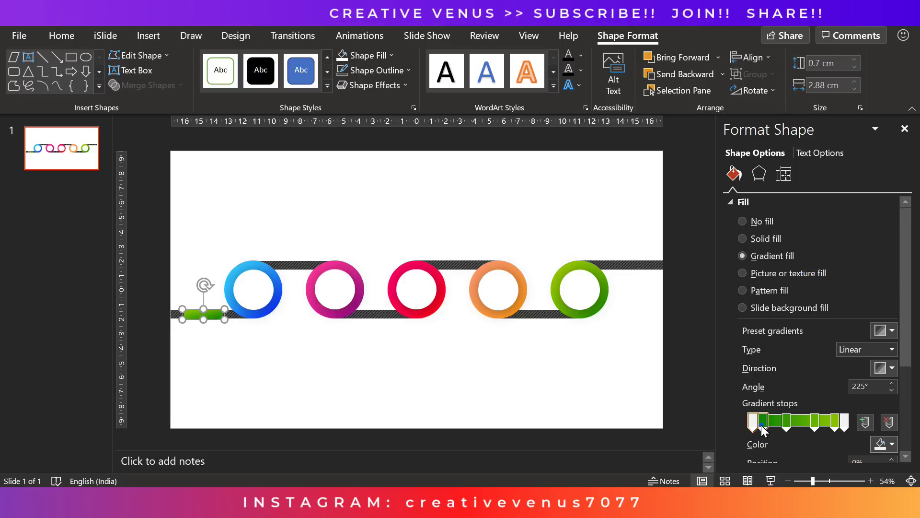
# - Colour the second stop grey, the 90% stop light grey, and the 68% and 37% stops white
pyautogui.click(762, 422)
pyautogui.click(884, 444)
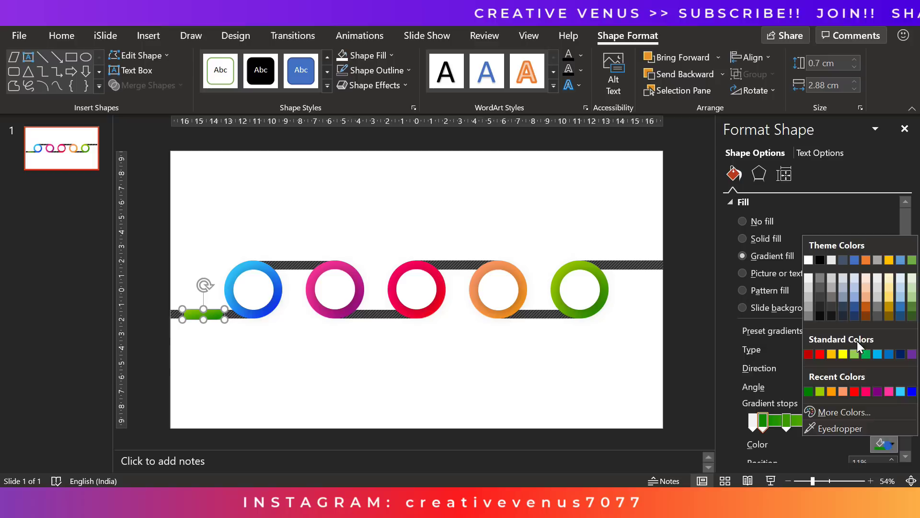
pyautogui.click(807, 309)
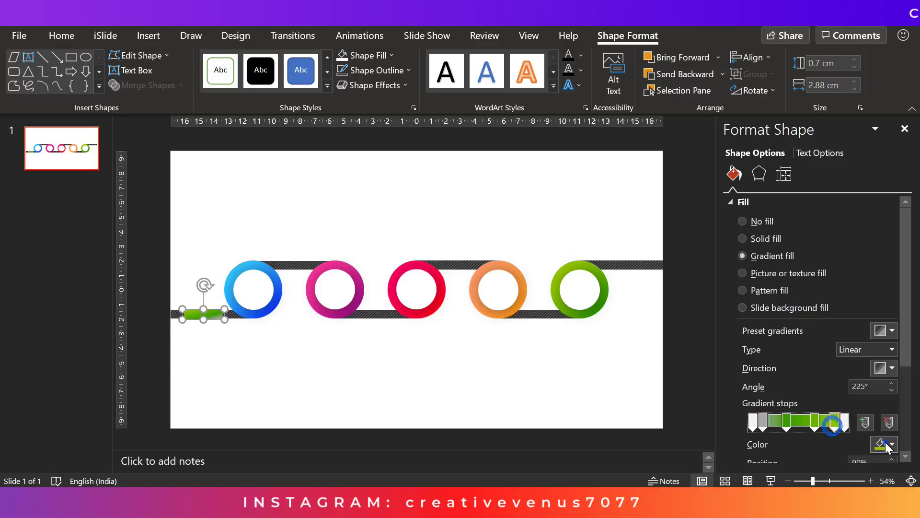
pyautogui.click(887, 444)
pyautogui.click(809, 306)
pyautogui.click(814, 423)
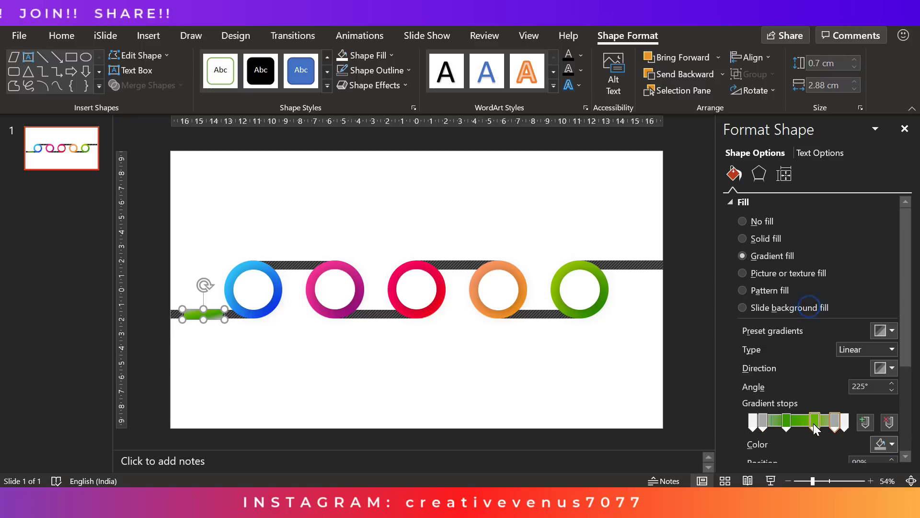
pyautogui.click(880, 445)
pyautogui.click(810, 263)
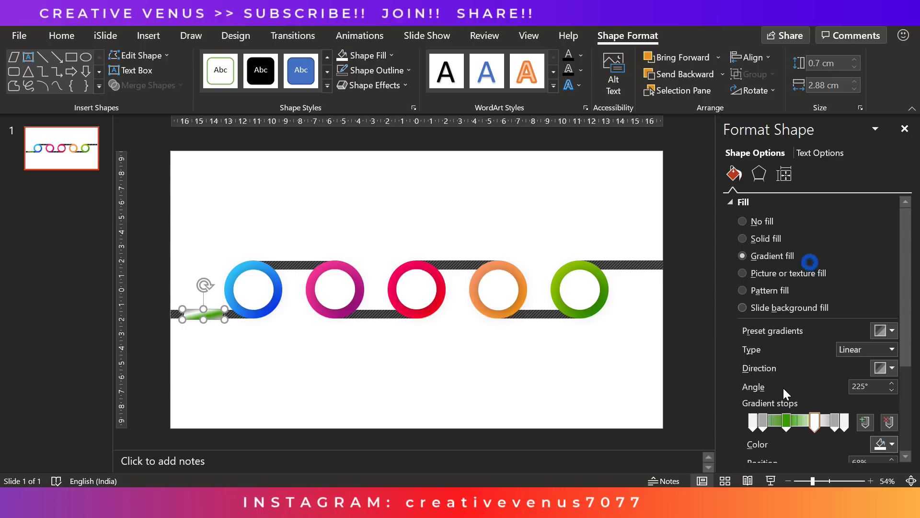
pyautogui.click(783, 417)
pyautogui.click(873, 444)
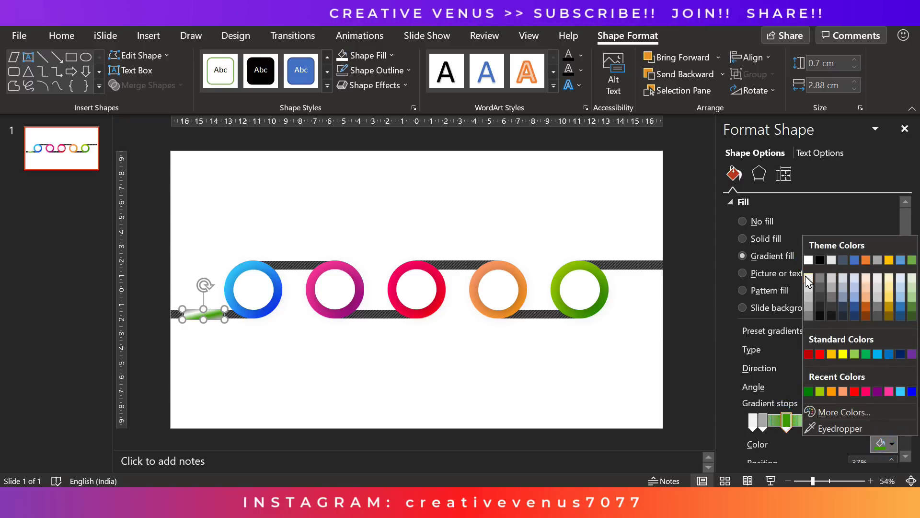
pyautogui.click(810, 262)
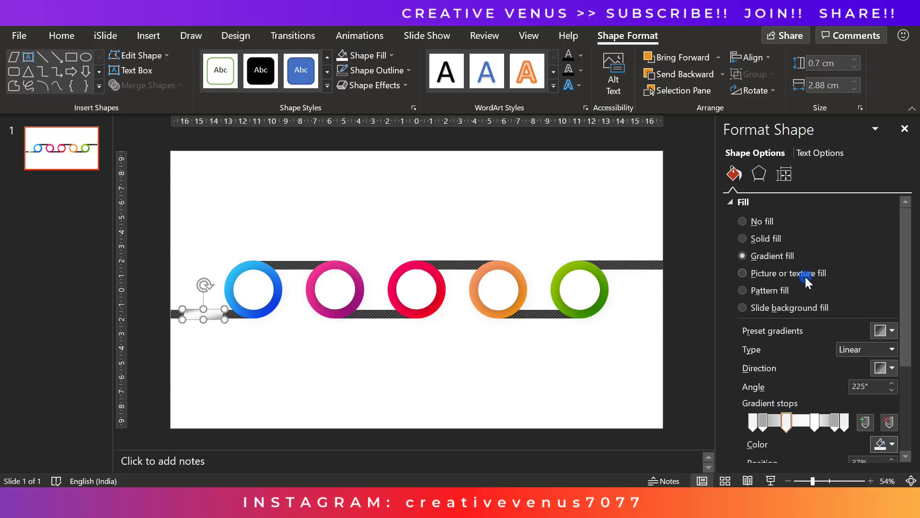
# - Set the gradient direction, trying 90° before settling on 0°
pyautogui.click(884, 368)
pyautogui.click(775, 406)
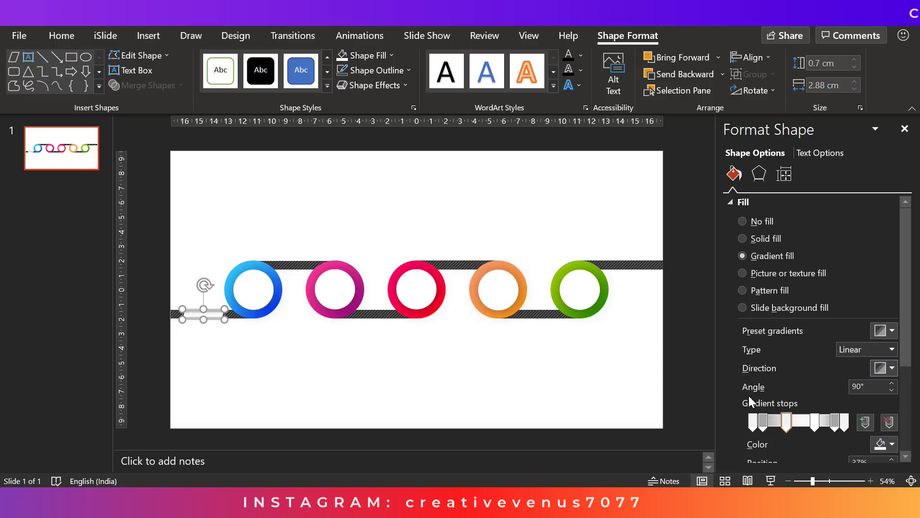
pyautogui.click(880, 369)
pyautogui.click(843, 403)
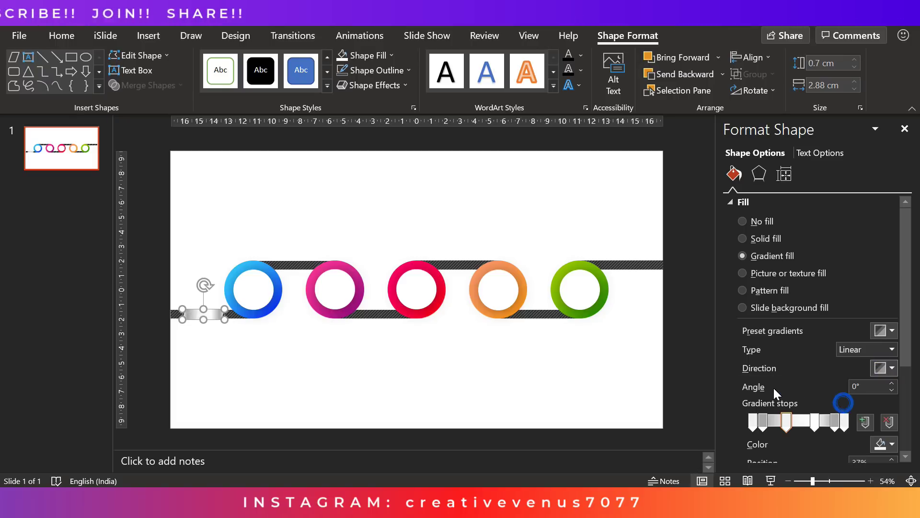
pyautogui.click(886, 367)
# - Set the gradient angle to 225° and add a soft outer shadow with 7 pt blur
pyautogui.click(806, 437)
pyautogui.click(576, 418)
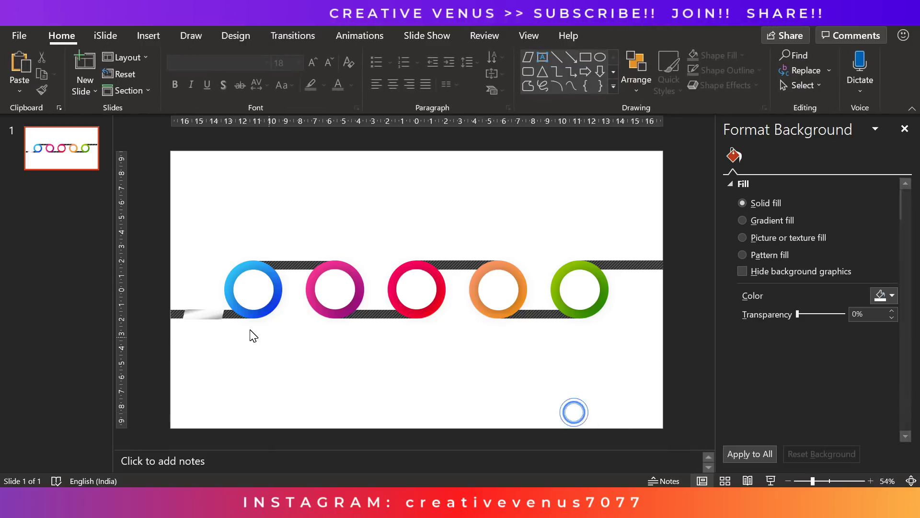
pyautogui.click(202, 314)
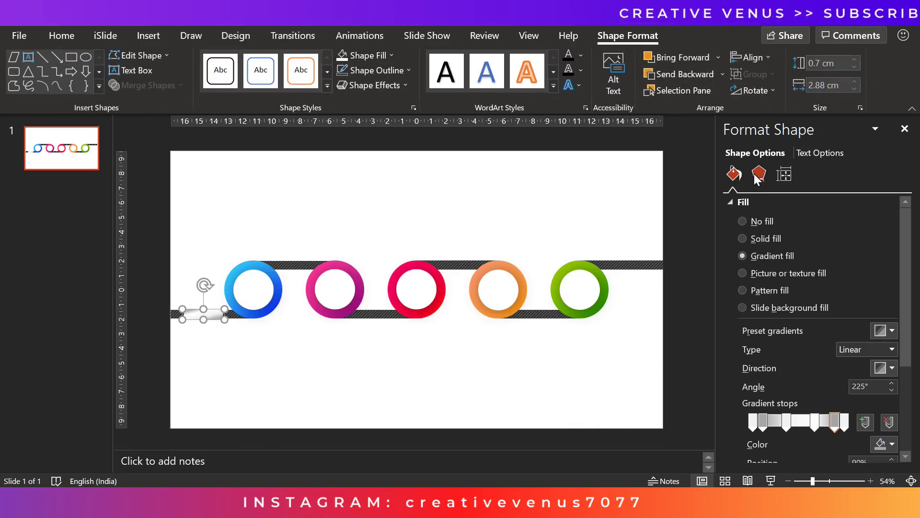
pyautogui.click(759, 174)
pyautogui.click(884, 219)
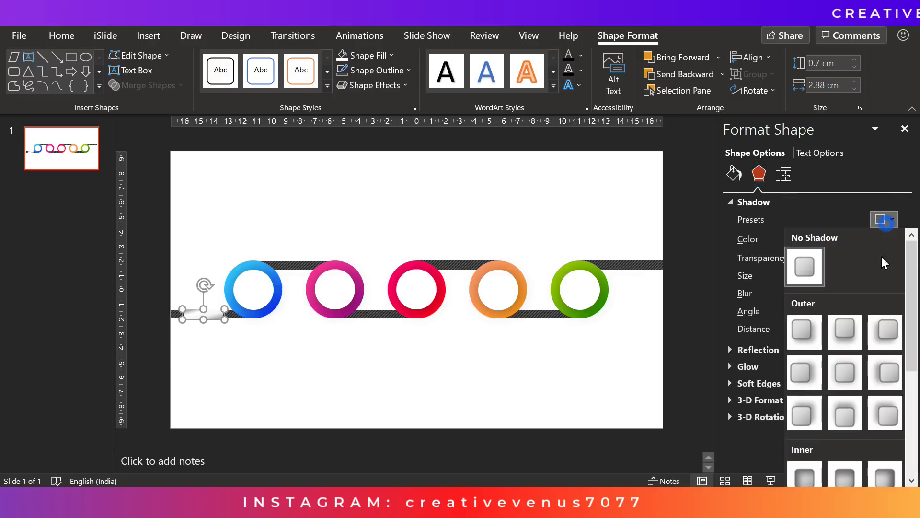
pyautogui.click(846, 373)
pyautogui.click(797, 292)
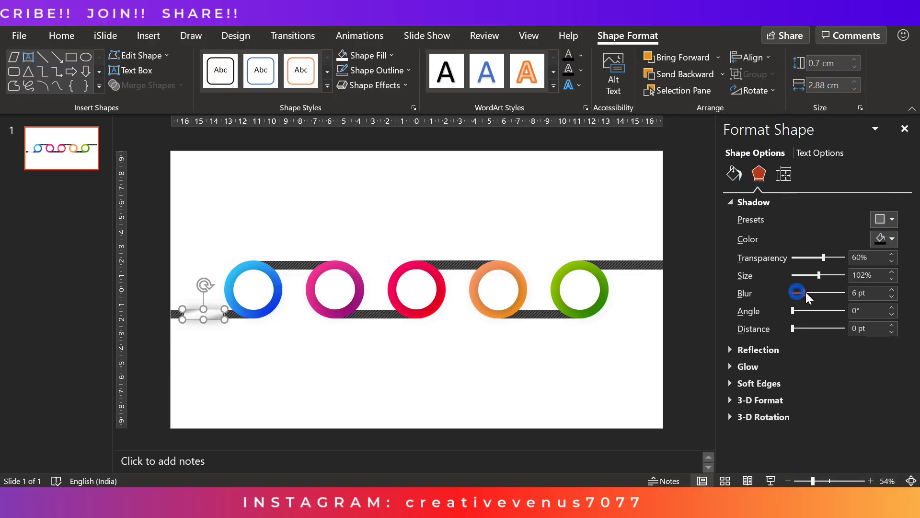
pyautogui.moveTo(807, 294)
pyautogui.mouseDown()
pyautogui.moveTo(734, 297)
pyautogui.moveTo(793, 296)
pyautogui.mouseUp()
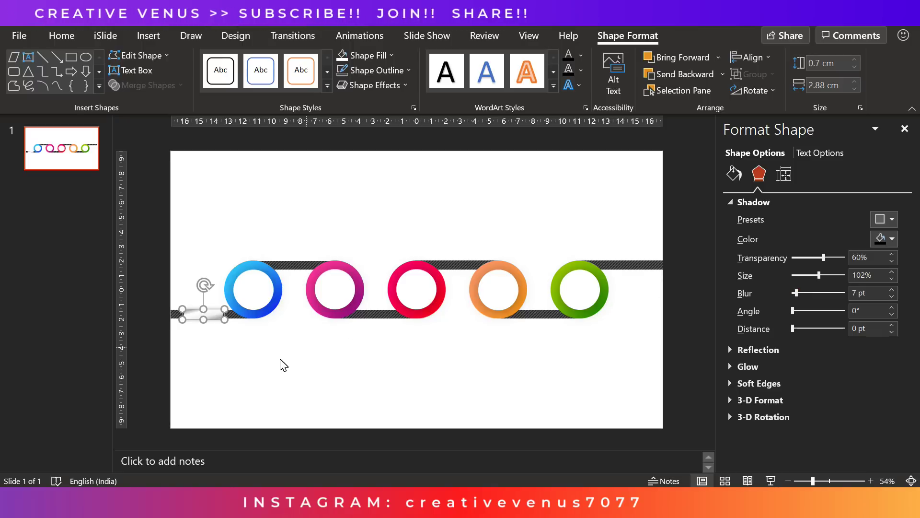
# - Zoom to 132% and slant the parallelogram more steeply
pyautogui.click(219, 353)
pyautogui.click(197, 312)
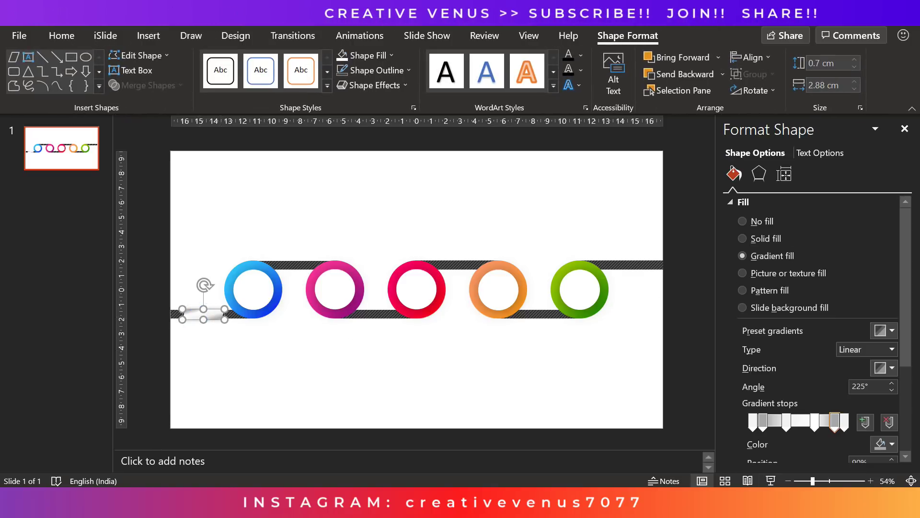
pyautogui.moveTo(812, 481); pyautogui.dragTo(834, 483)
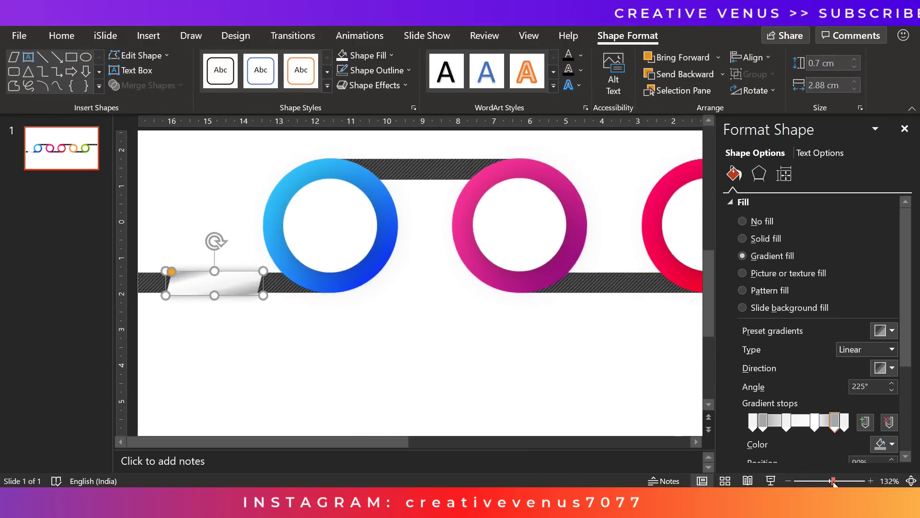
pyautogui.click(288, 372)
pyautogui.click(212, 285)
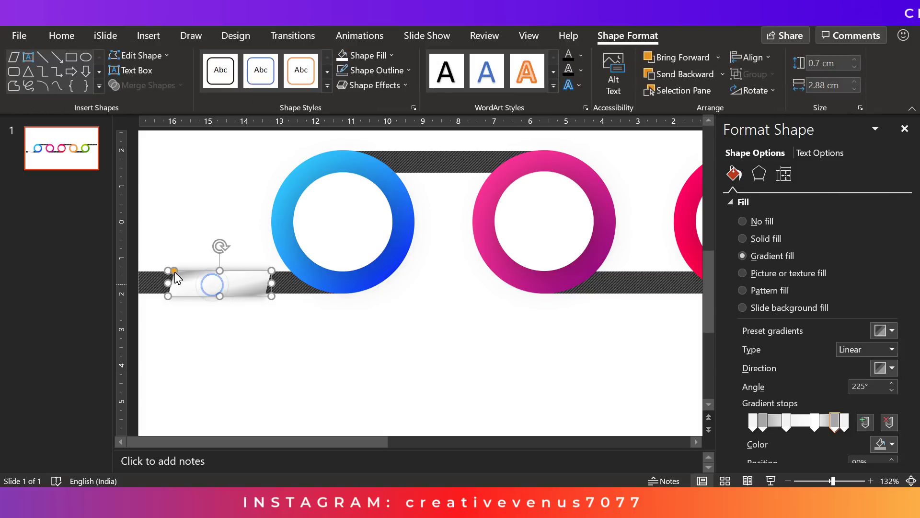
pyautogui.moveTo(175, 272); pyautogui.dragTo(197, 288)
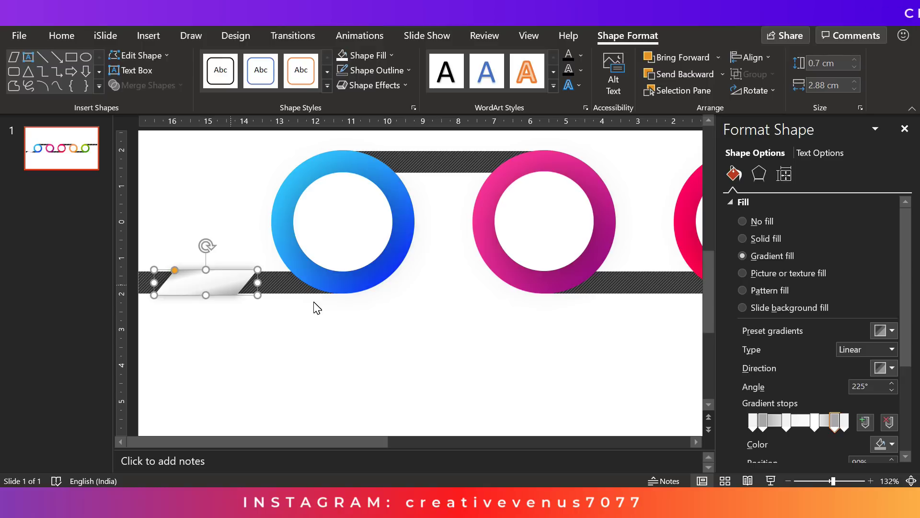
# - Reset the gradient angle to 90° and move the last gradient stop to 95%
pyautogui.click(894, 368)
pyautogui.click(806, 398)
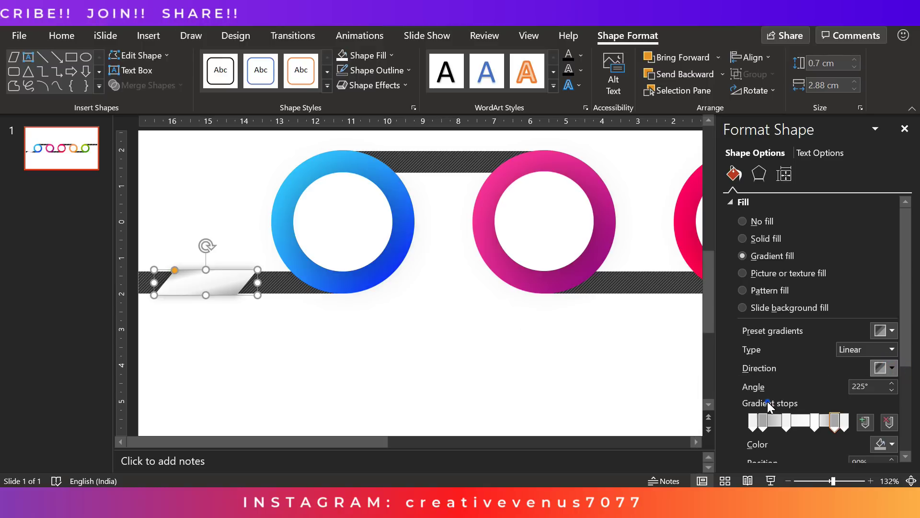
pyautogui.click(444, 361)
pyautogui.click(211, 287)
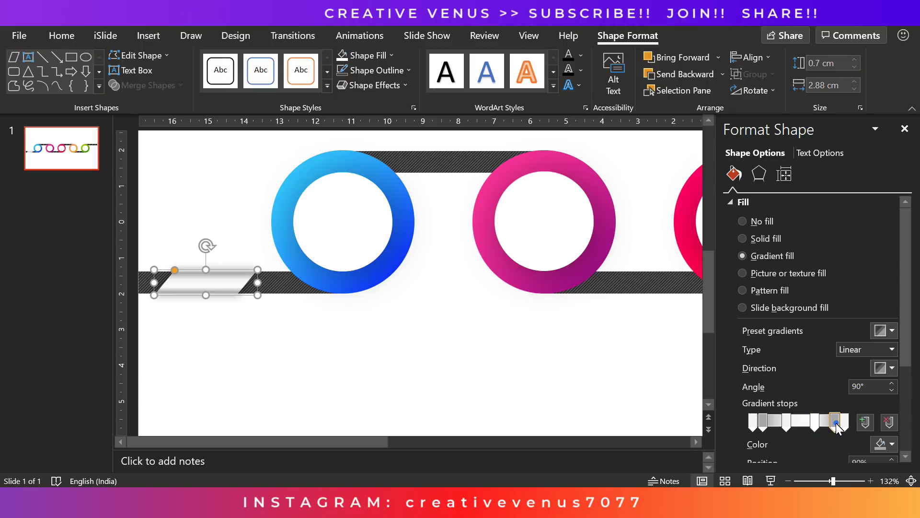
pyautogui.moveTo(834, 423); pyautogui.dragTo(841, 424)
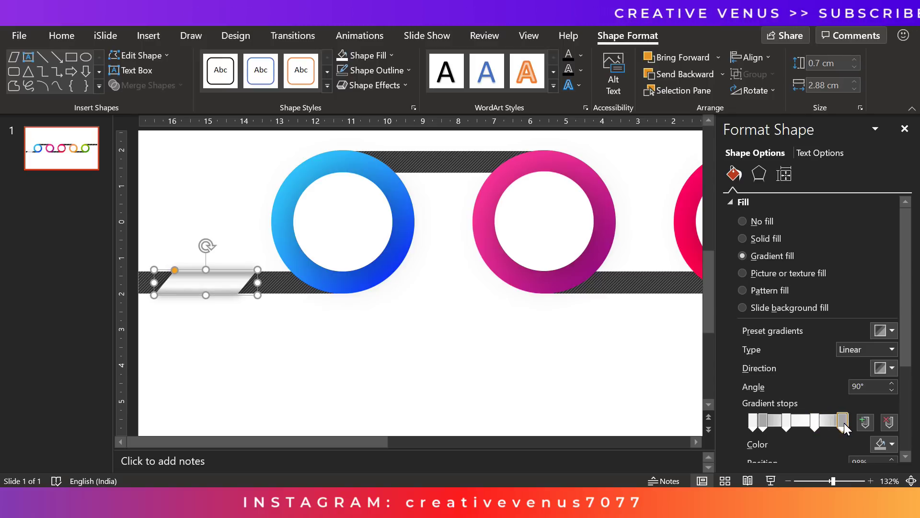
pyautogui.click(329, 387)
pyautogui.click(212, 294)
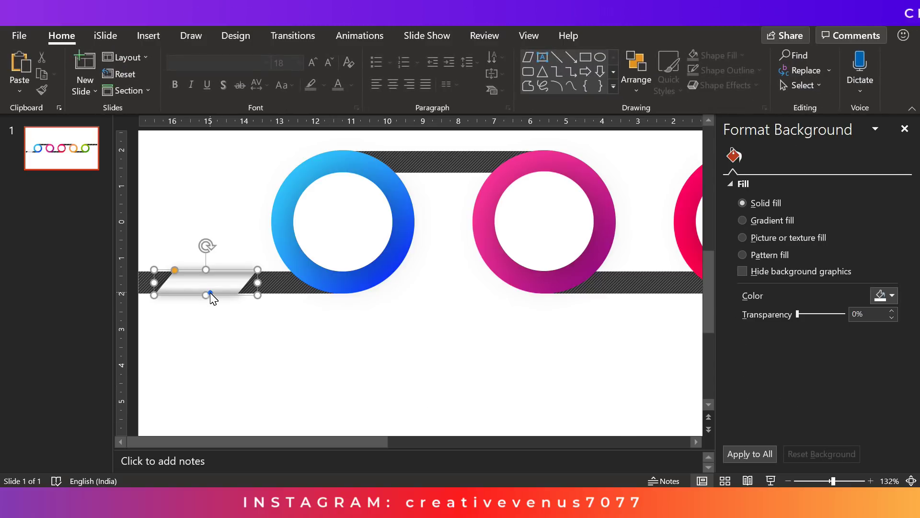
pyautogui.click(264, 335)
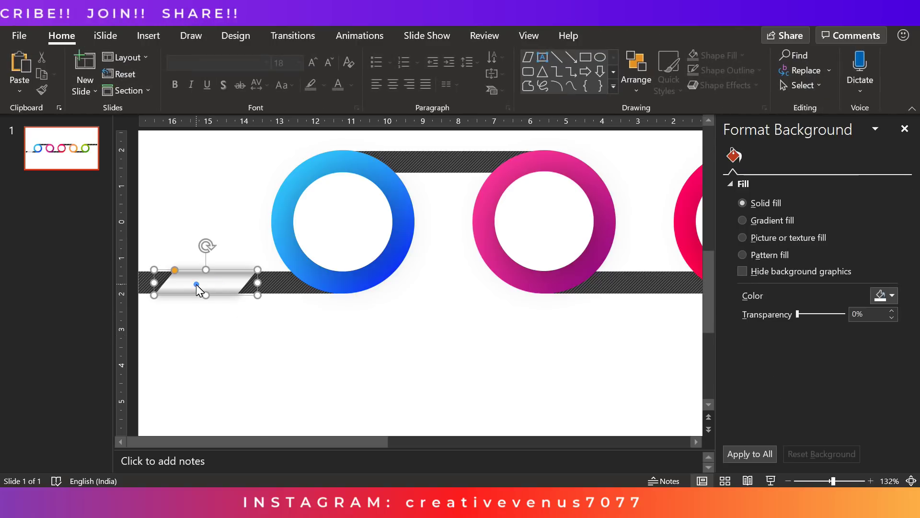
pyautogui.click(197, 283)
pyautogui.click(262, 337)
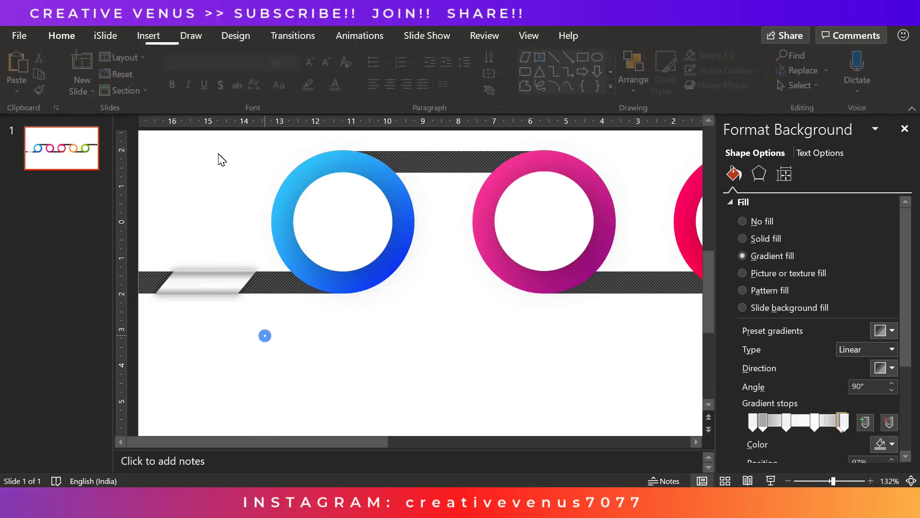
# - Draw a thin rectangle across the plate's middle and subtract it from the parallelogram
pyautogui.click(148, 36)
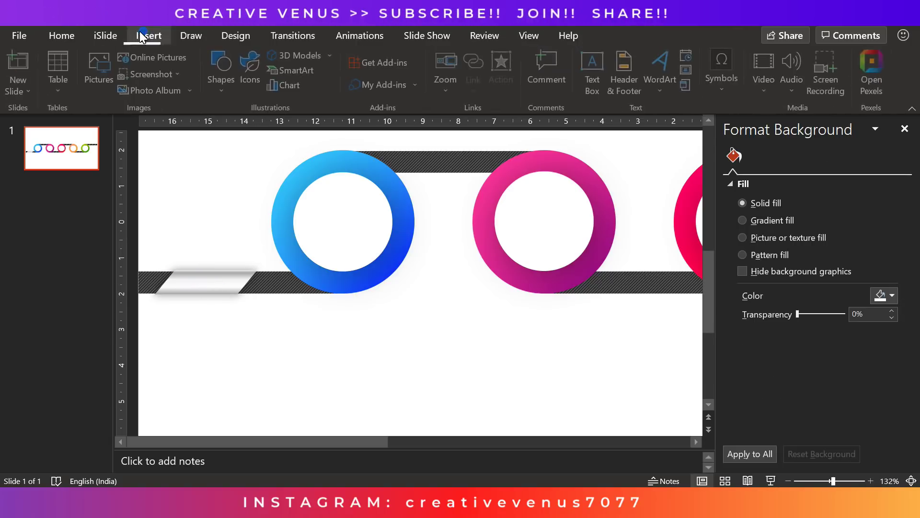
pyautogui.click(216, 82)
pyautogui.click(307, 126)
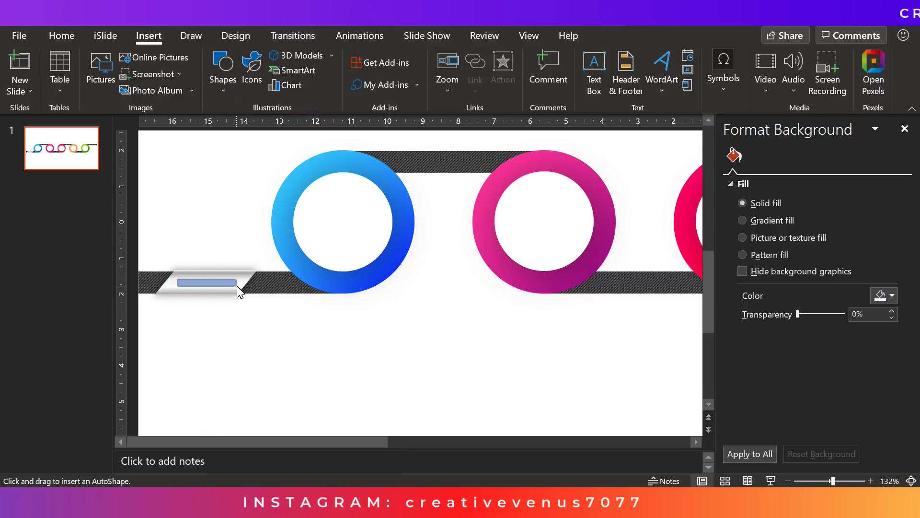
pyautogui.moveTo(238, 287); pyautogui.dragTo(237, 286)
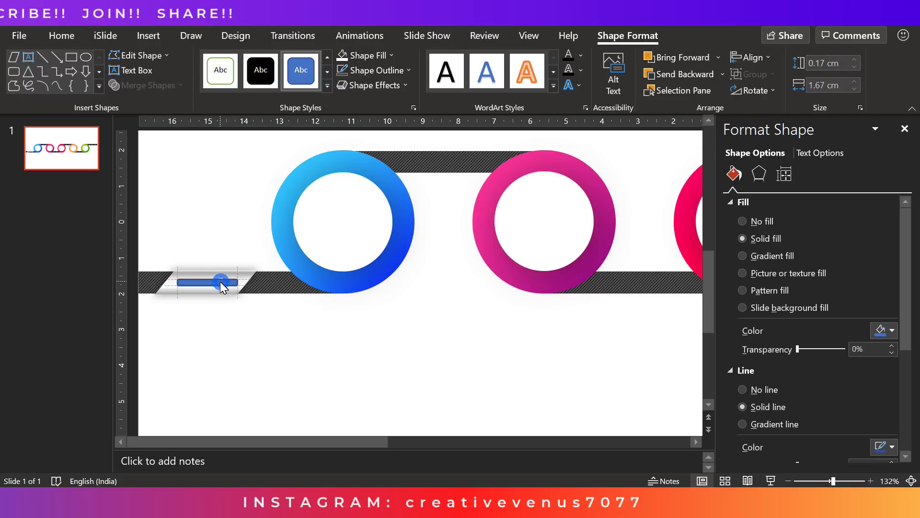
pyautogui.click(220, 286)
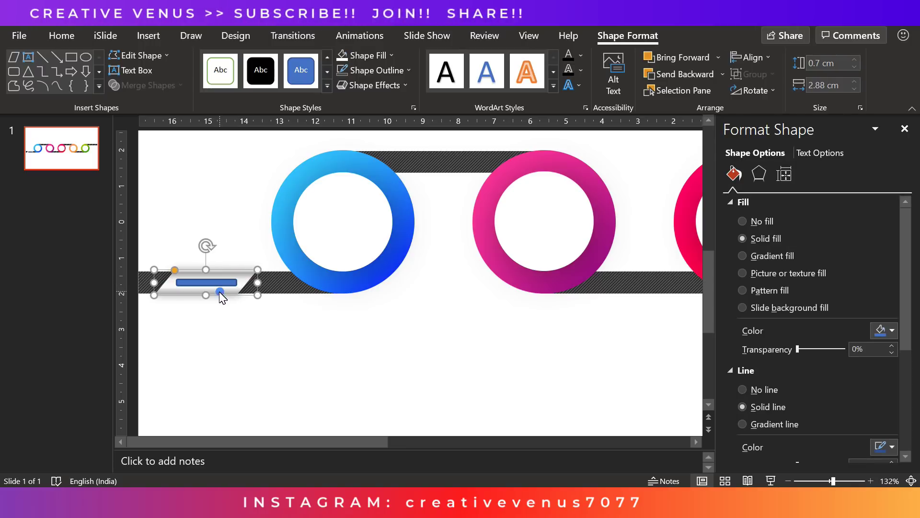
pyautogui.keyDown('shift'); pyautogui.click(220, 283); pyautogui.keyUp('shift')
pyautogui.click(144, 85)
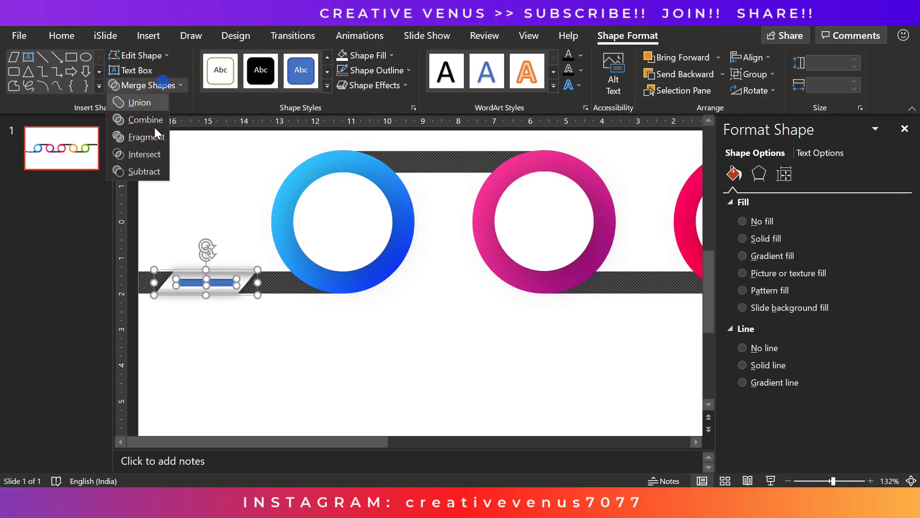
pyautogui.click(144, 172)
pyautogui.click(240, 315)
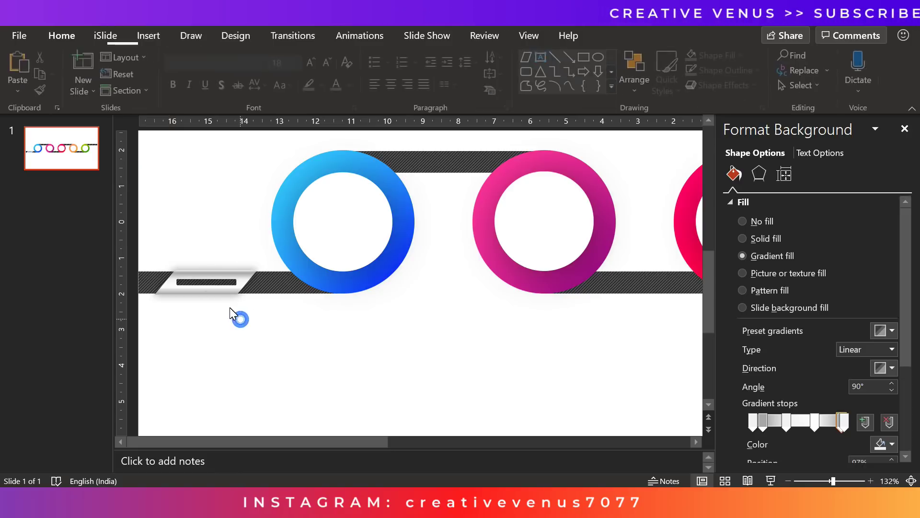
pyautogui.click(231, 298)
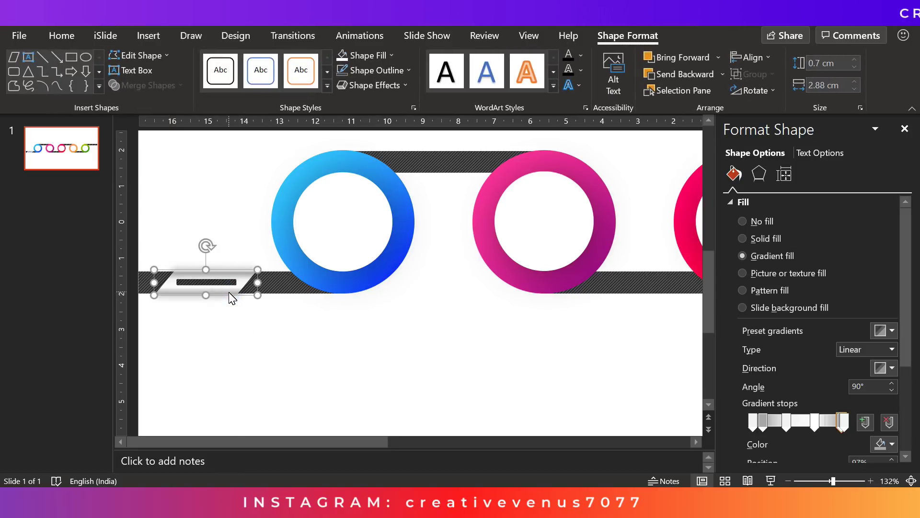
# - Place plate copies on the top blue–pink bar and the lower pink–red bar
pyautogui.hotkey('ctrl', 'd')
pyautogui.moveTo(238, 305); pyautogui.dragTo(468, 168)
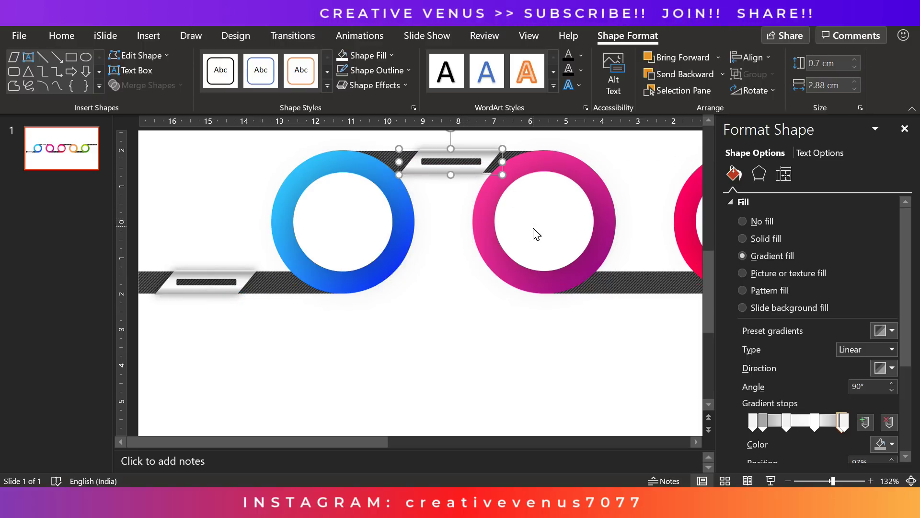
pyautogui.hotkey('ctrl', 'd')
pyautogui.moveTo(484, 186); pyautogui.dragTo(659, 295)
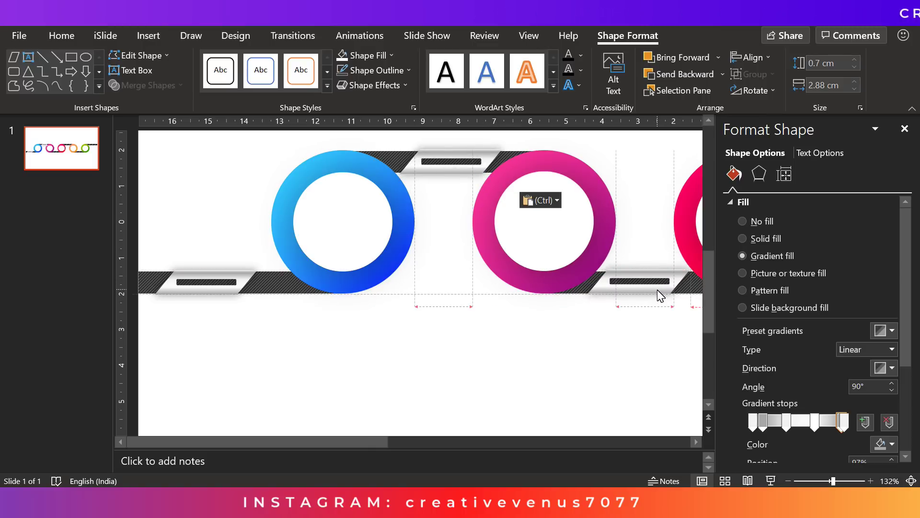
pyautogui.click(652, 320)
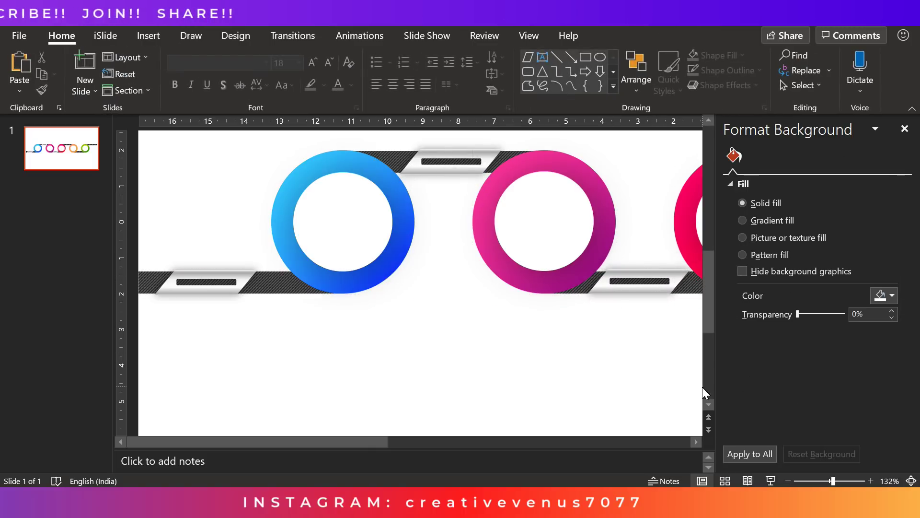
pyautogui.moveTo(300, 441); pyautogui.dragTo(439, 443)
# - Place a plate copy on the top bar between the red and orange rings
pyautogui.click(303, 292)
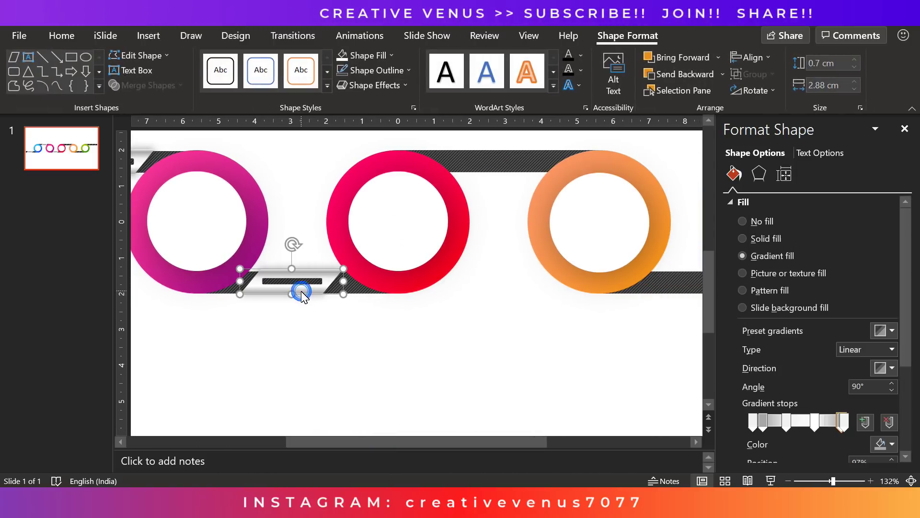
pyautogui.hotkey('ctrl', 'd')
pyautogui.moveTo(314, 311); pyautogui.dragTo(510, 179)
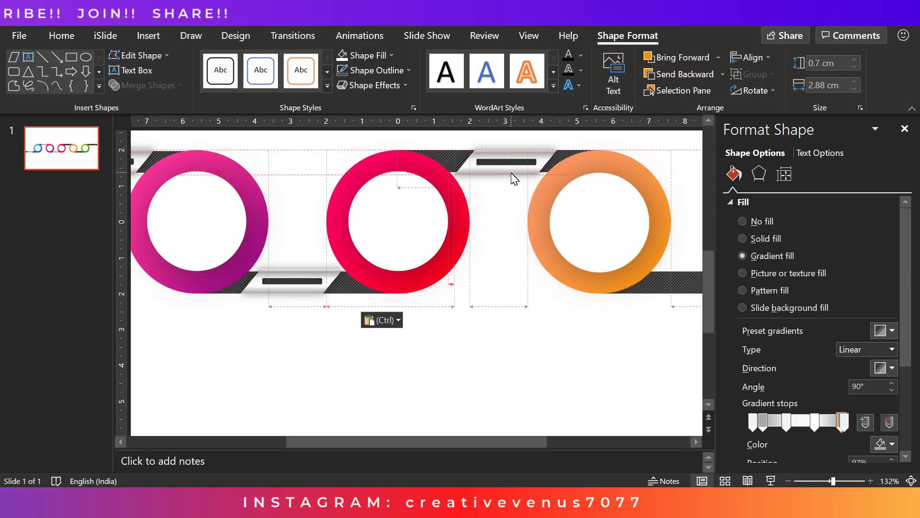
pyautogui.click(526, 304)
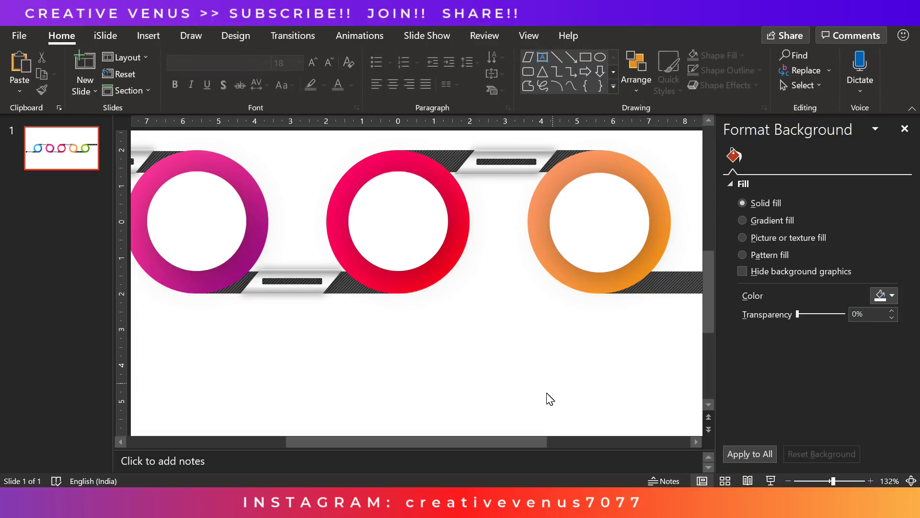
pyautogui.moveTo(510, 442); pyautogui.dragTo(602, 439)
pyautogui.click(571, 439)
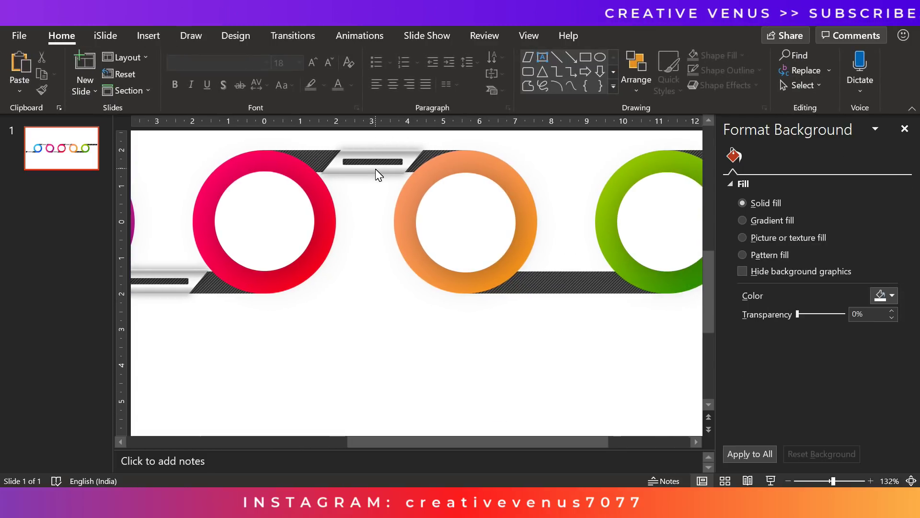
pyautogui.click(378, 174)
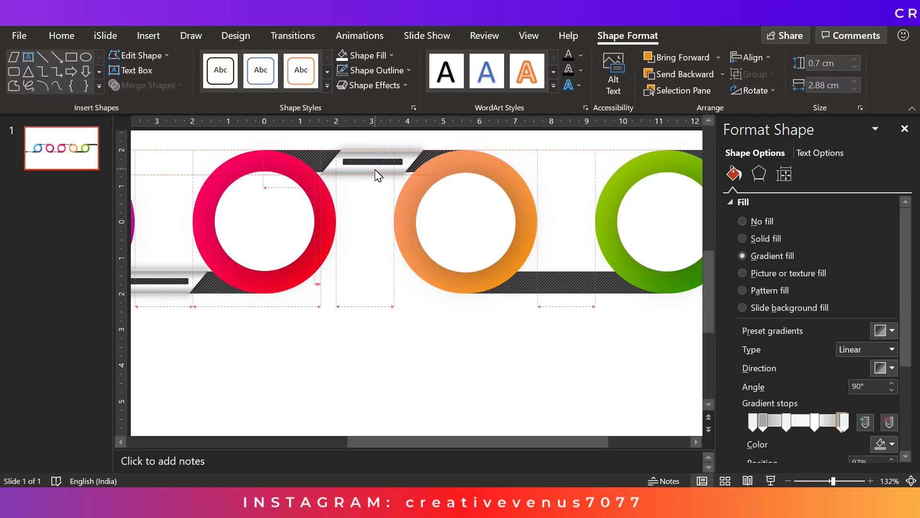
pyautogui.press('Down')
pyautogui.press('Down')
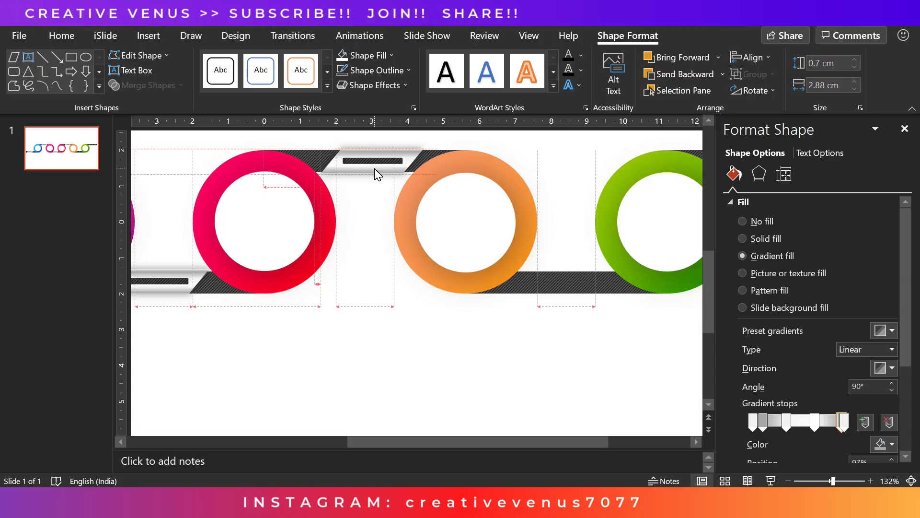
pyautogui.press('Up')
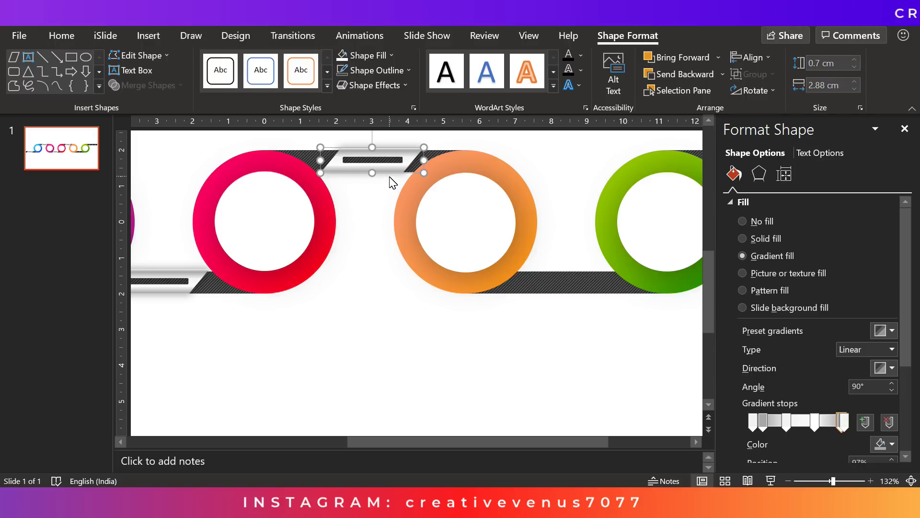
# - Place plate copies on the lower orange–green bar and the top bar right of green
pyautogui.hotkey('ctrl', 'v')
pyautogui.moveTo(394, 182); pyautogui.dragTo(567, 287)
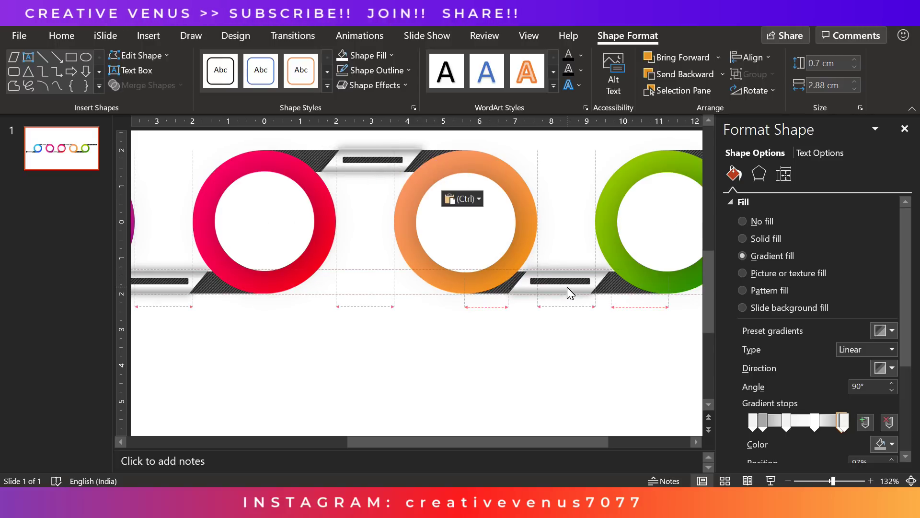
pyautogui.moveTo(570, 293); pyautogui.dragTo(571, 293)
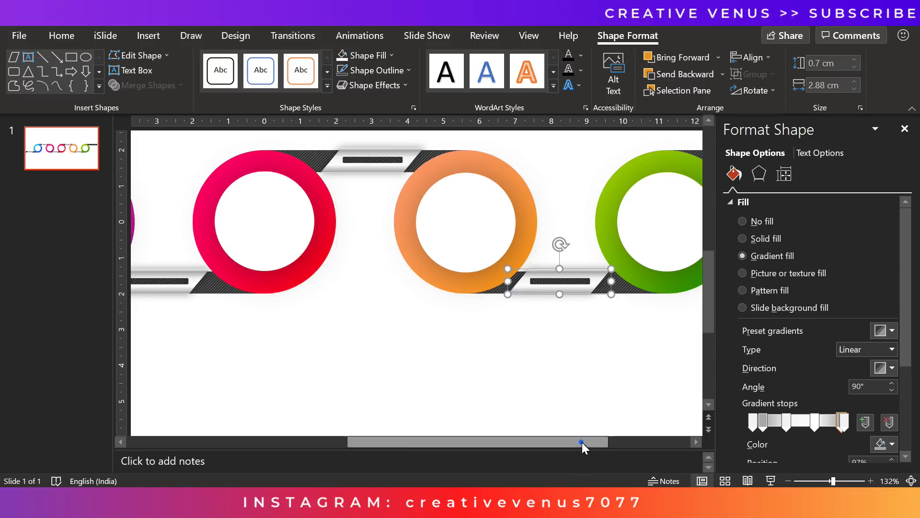
pyautogui.moveTo(582, 442); pyautogui.dragTo(615, 441)
pyautogui.hotkey('ctrl', 'v')
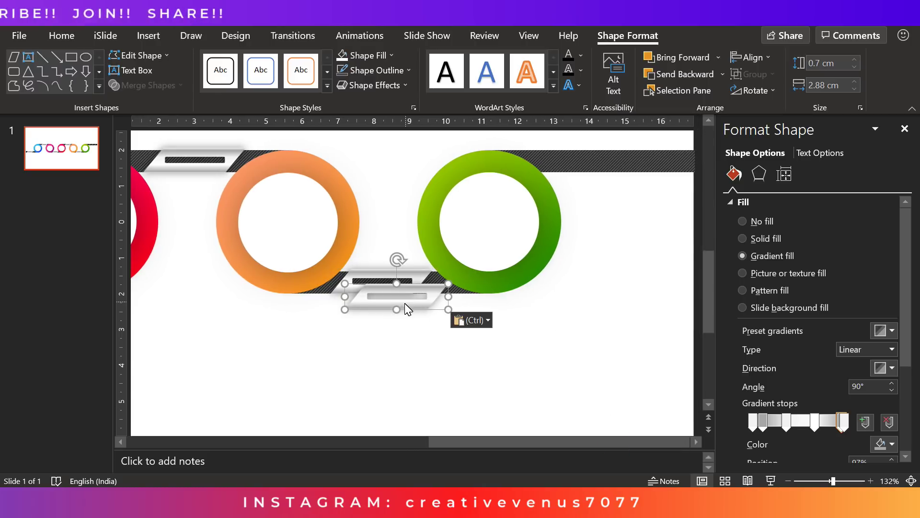
pyautogui.moveTo(384, 281); pyautogui.dragTo(628, 174)
pyautogui.click(635, 231)
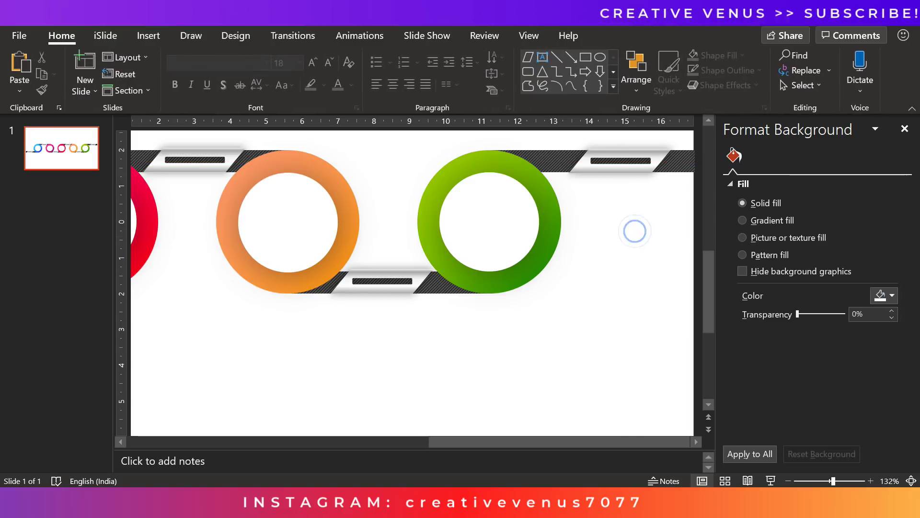
# - Insert the medical icon set from the icon library and give it a blue-grey fill
pyautogui.click(810, 481)
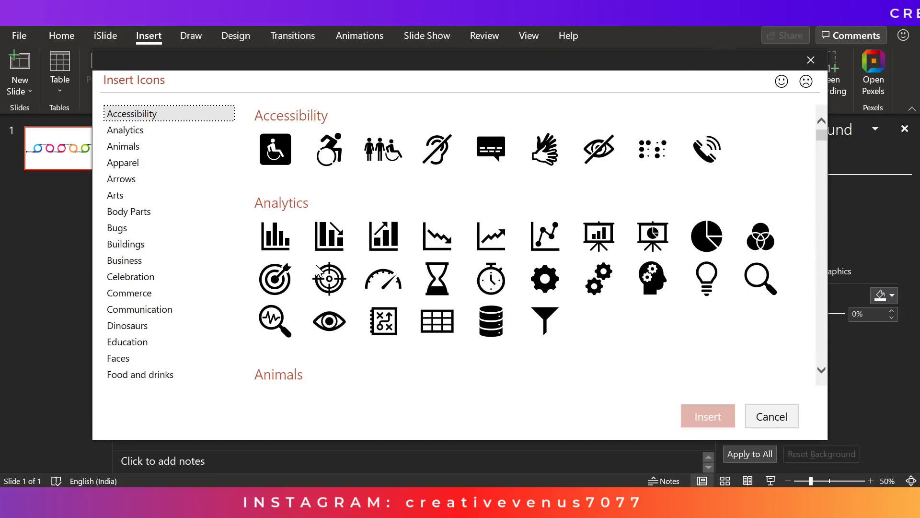
pyautogui.doubleClick(545, 320)
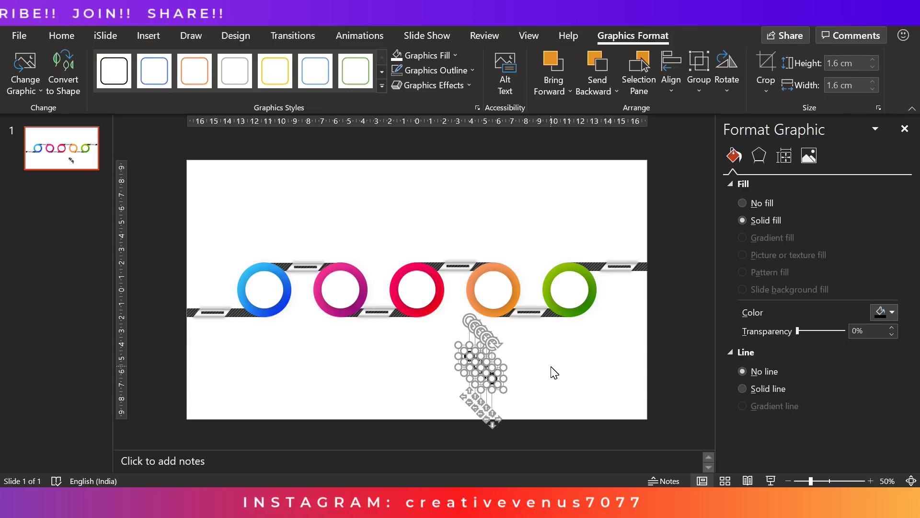
pyautogui.click(445, 56)
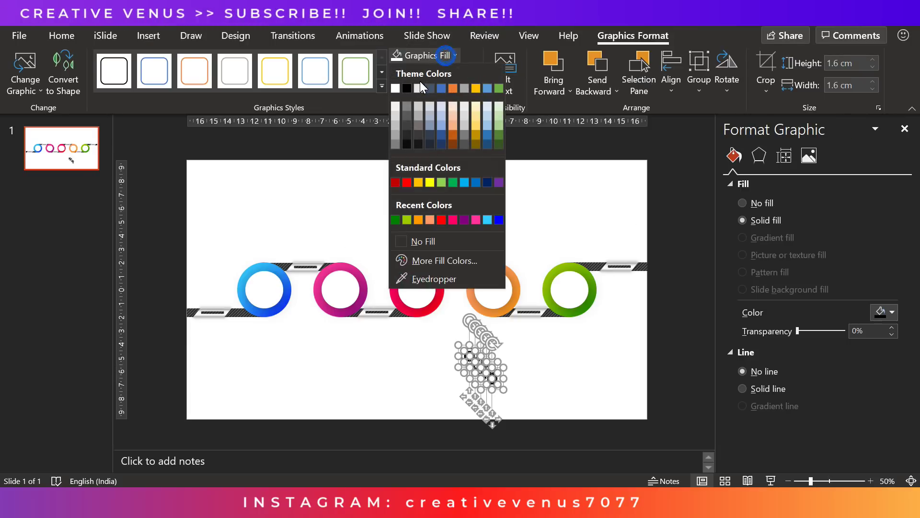
pyautogui.click(430, 121)
pyautogui.click(530, 380)
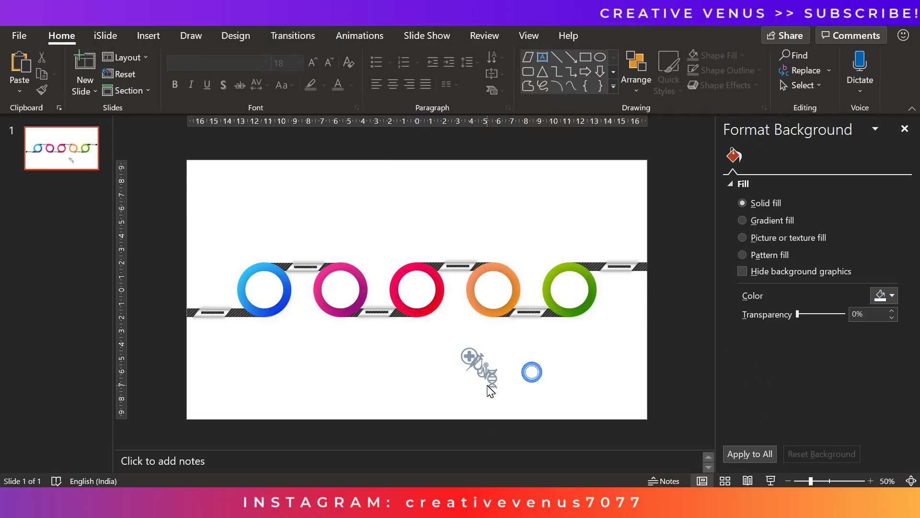
# - Move the DNA, heartbeat, stethoscope and syringe pieces into the green, orange, red and pink rings, and centre the plus in blue
pyautogui.moveTo(565, 322); pyautogui.dragTo(571, 295)
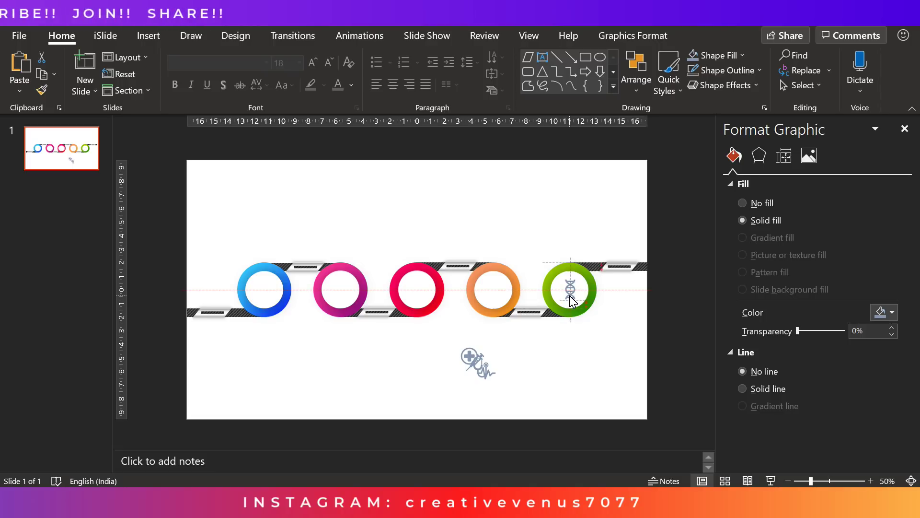
pyautogui.click(488, 374)
pyautogui.moveTo(487, 373); pyautogui.dragTo(493, 288)
pyautogui.click(479, 368)
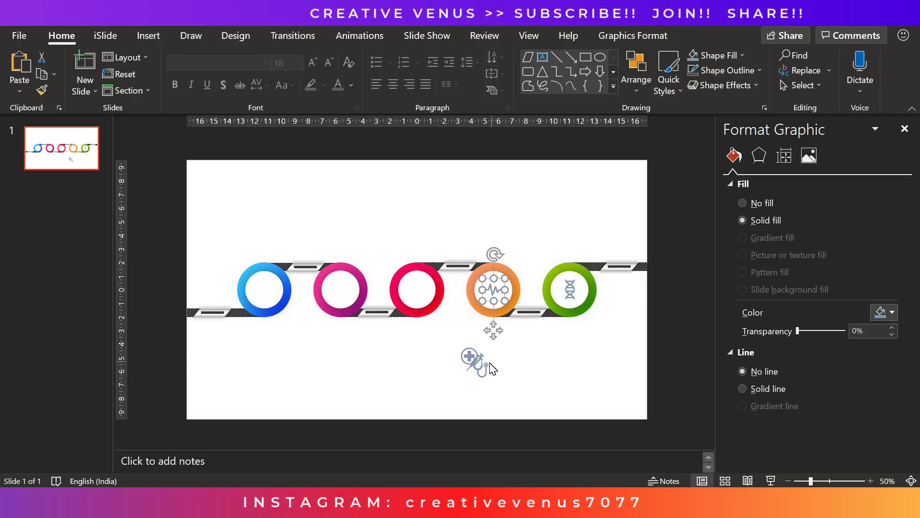
pyautogui.moveTo(476, 370); pyautogui.dragTo(418, 301)
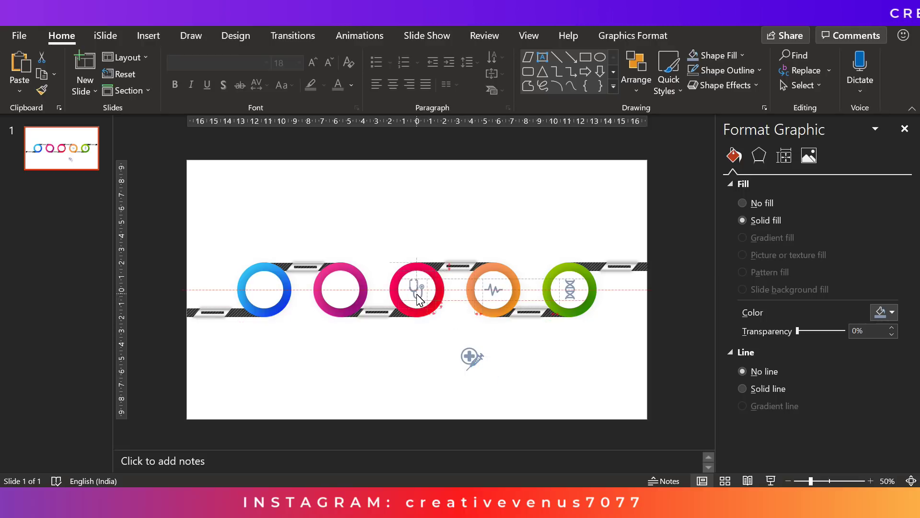
pyautogui.moveTo(476, 365); pyautogui.dragTo(339, 293)
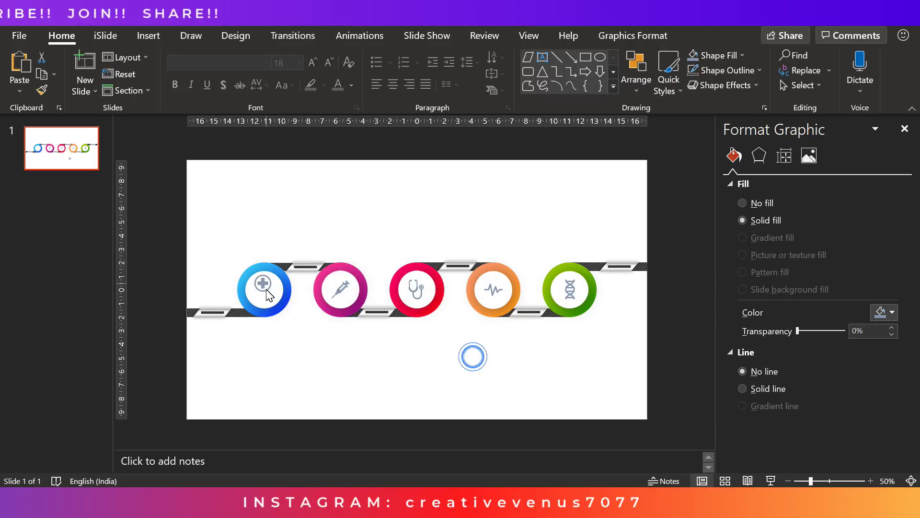
pyautogui.moveTo(270, 296); pyautogui.dragTo(272, 296)
pyautogui.click(333, 386)
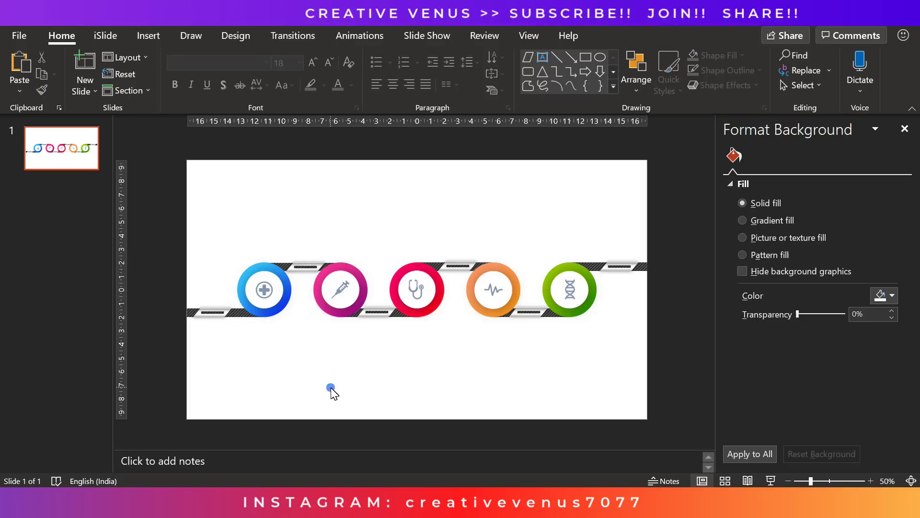
pyautogui.click(148, 35)
pyautogui.click(229, 90)
# - Draw a slide-sized rectangle with no outline, fill it with the raindrop photo and send it to the back
pyautogui.click(269, 128)
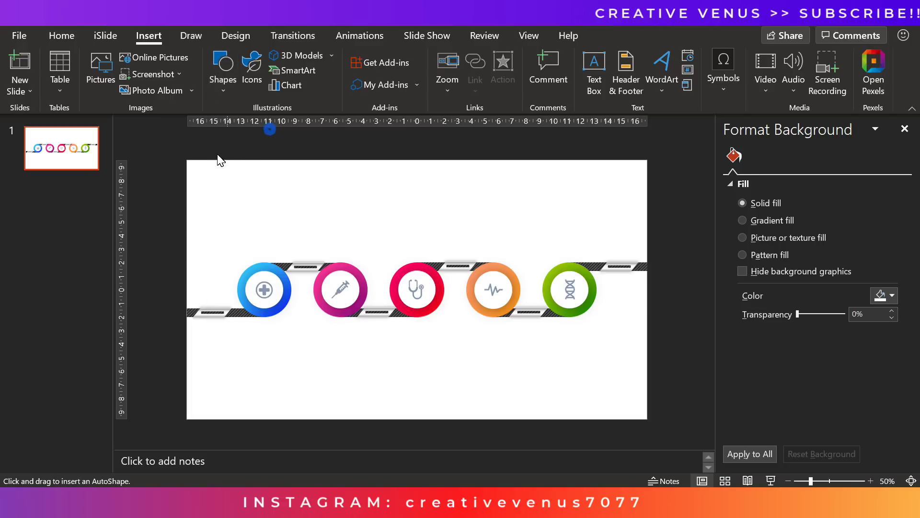
pyautogui.moveTo(187, 161); pyautogui.dragTo(646, 417)
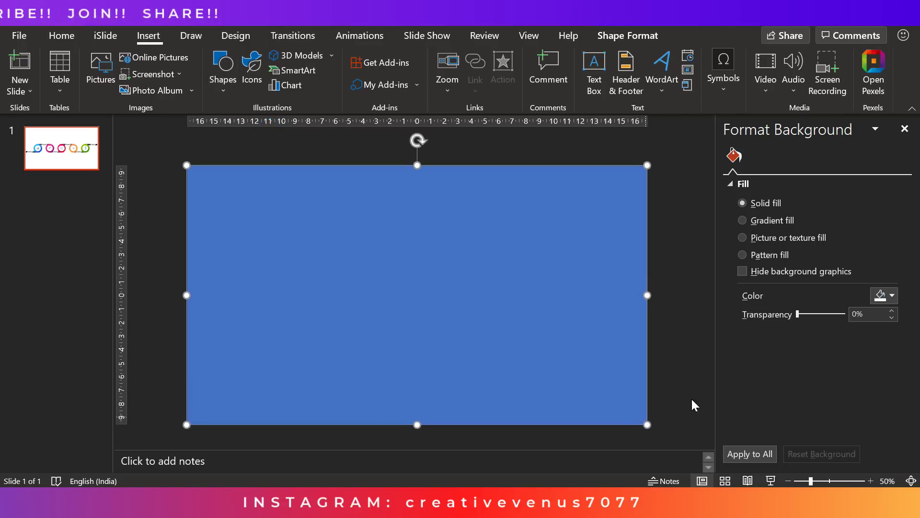
pyautogui.click(759, 390)
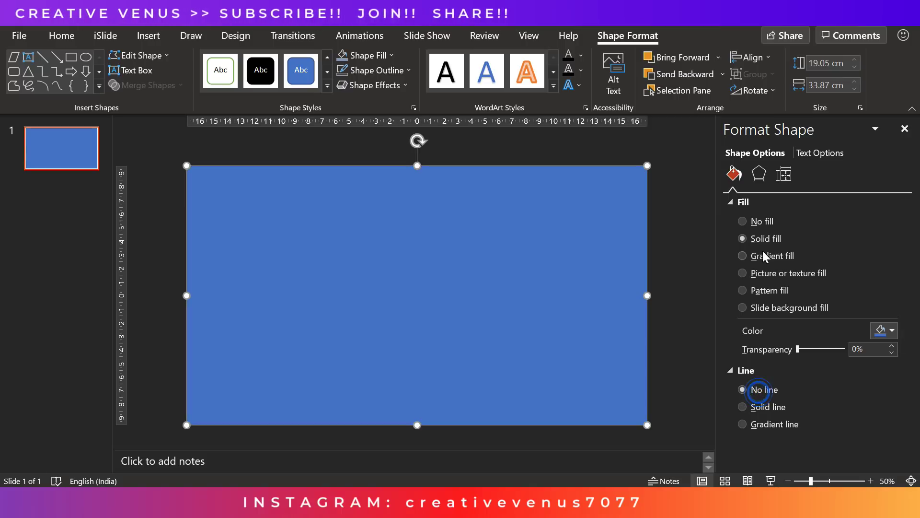
pyautogui.click(763, 277)
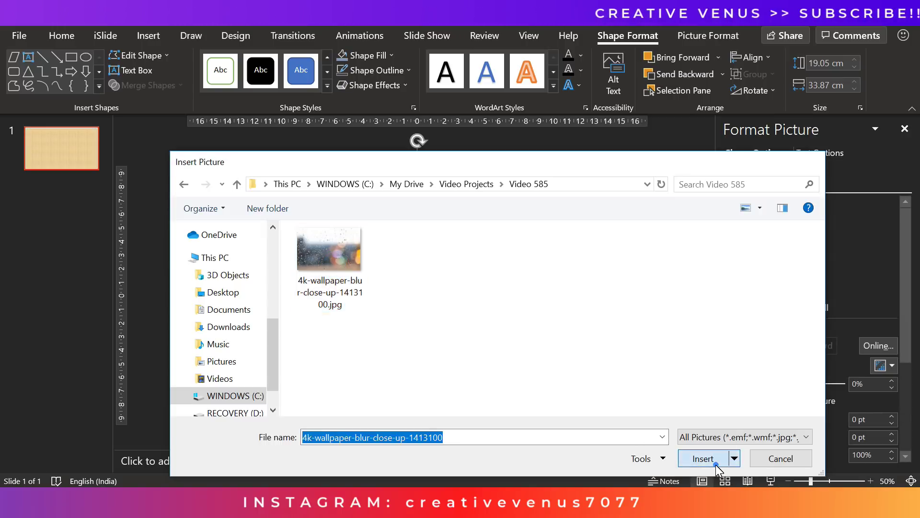
pyautogui.click(715, 464)
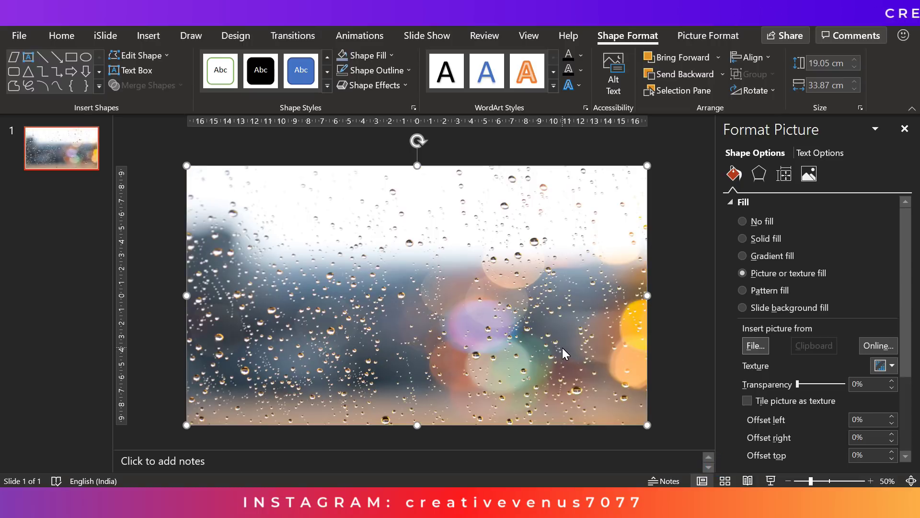
pyautogui.rightClick(510, 257)
pyautogui.click(553, 299)
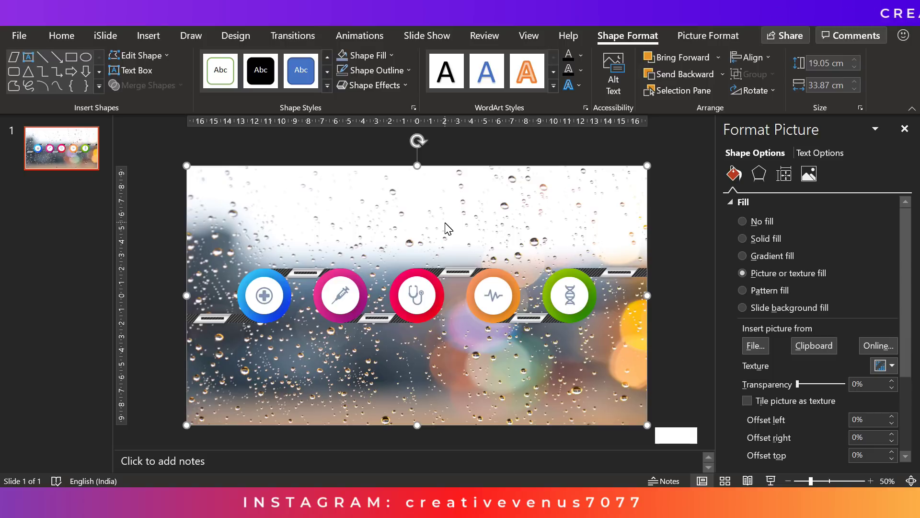
pyautogui.hotkey('ctrl', 'v')
# - Give the pasted rectangle a solid white fill, align it over the slide and send it to the back
pyautogui.click(751, 237)
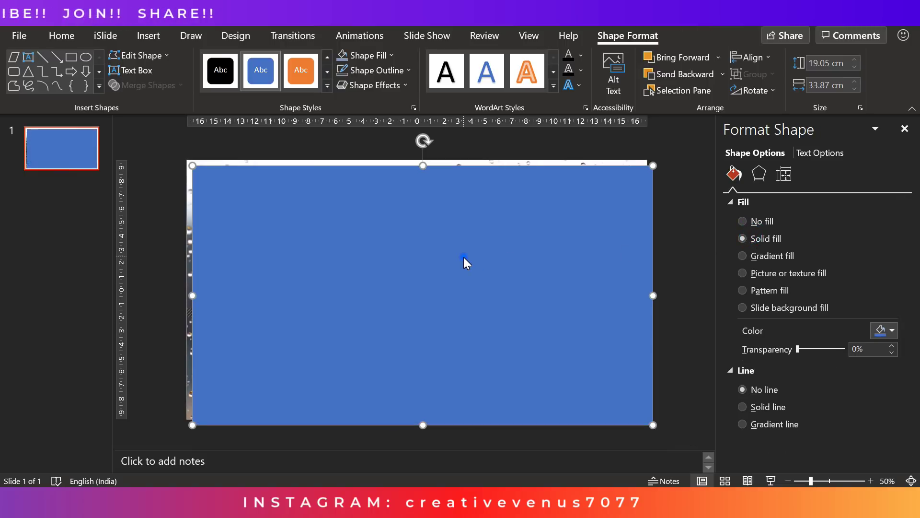
pyautogui.moveTo(464, 257); pyautogui.dragTo(458, 251)
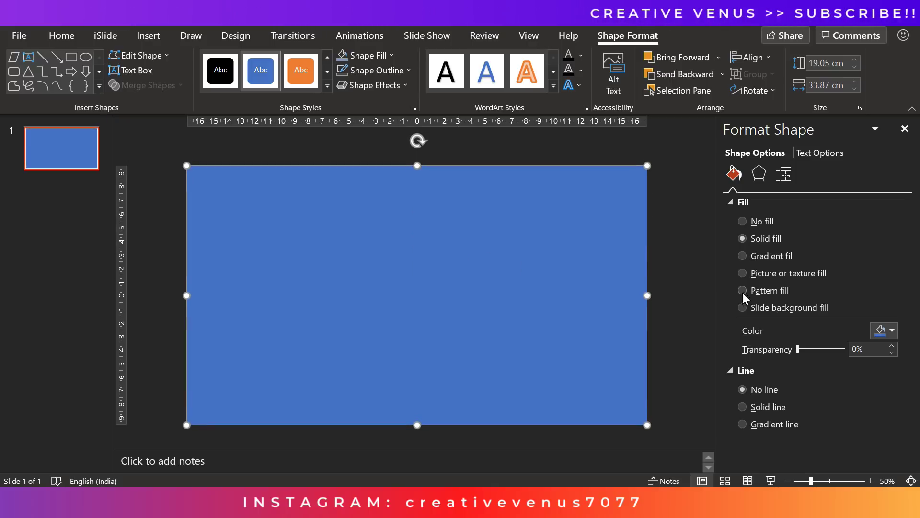
pyautogui.click(879, 329)
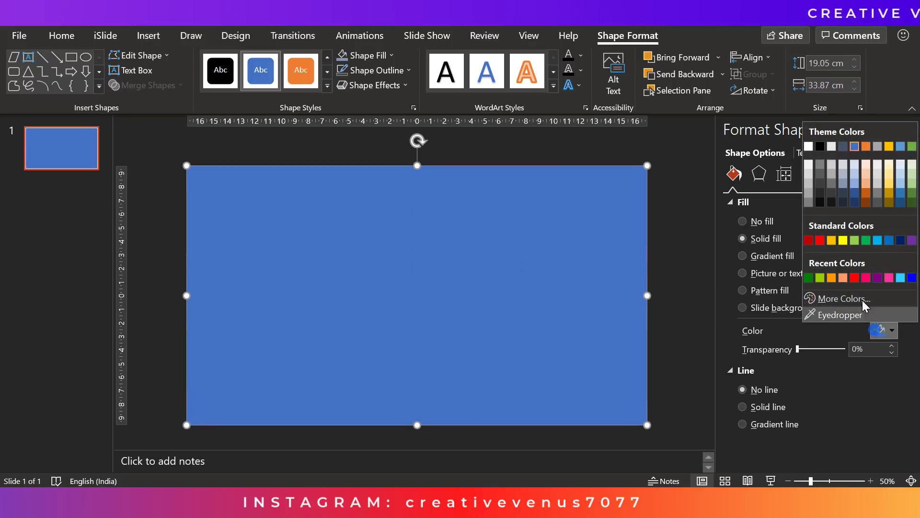
pyautogui.click(810, 146)
pyautogui.rightClick(456, 240)
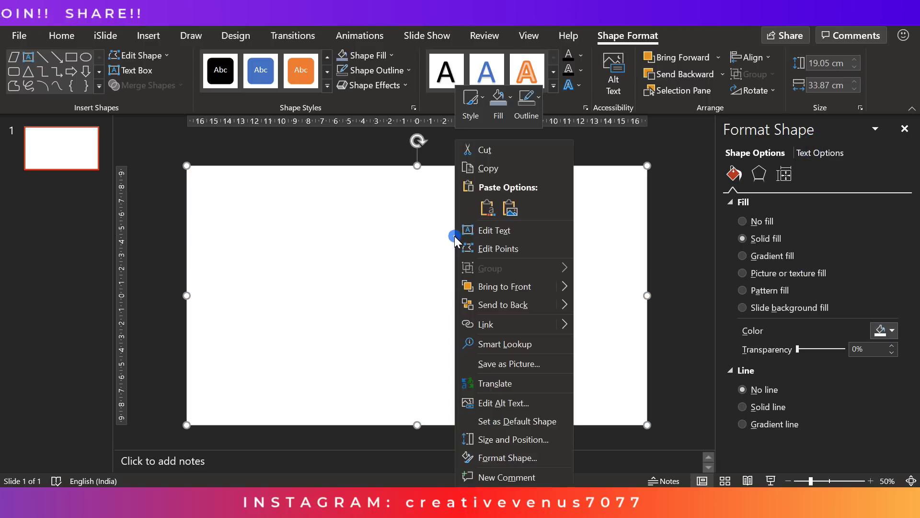
pyautogui.click(493, 301)
# - Put the raindrop photo beneath the white overlay and set the overlay's transparency to 20%
pyautogui.hotkey('ctrl', 'v')
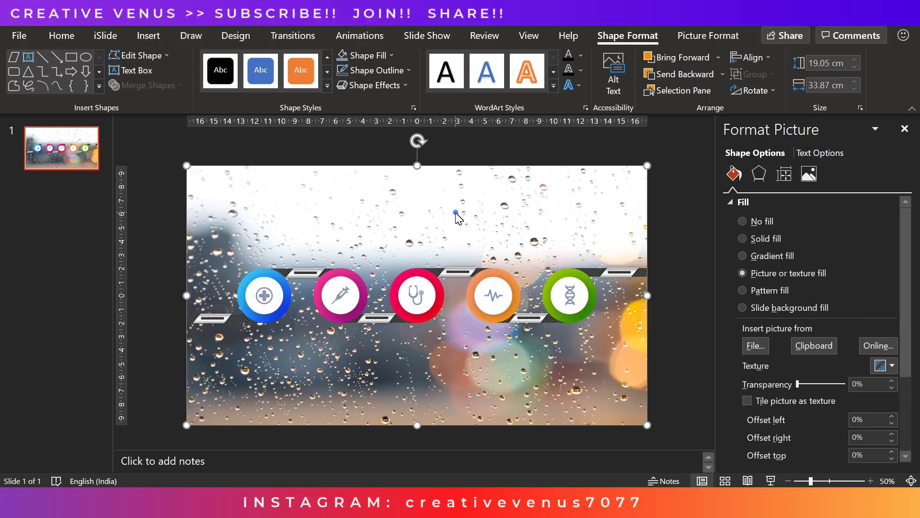
pyautogui.rightClick(456, 214)
pyautogui.click(494, 304)
pyautogui.click(659, 244)
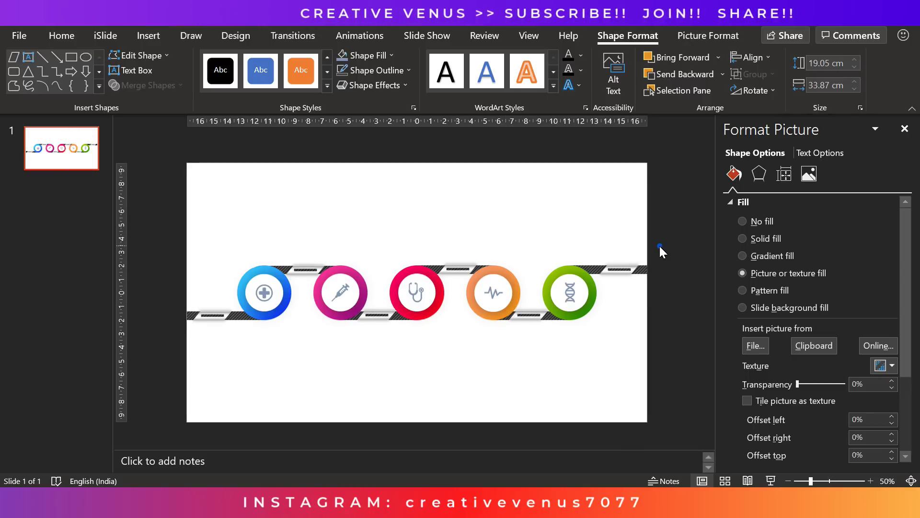
pyautogui.click(507, 212)
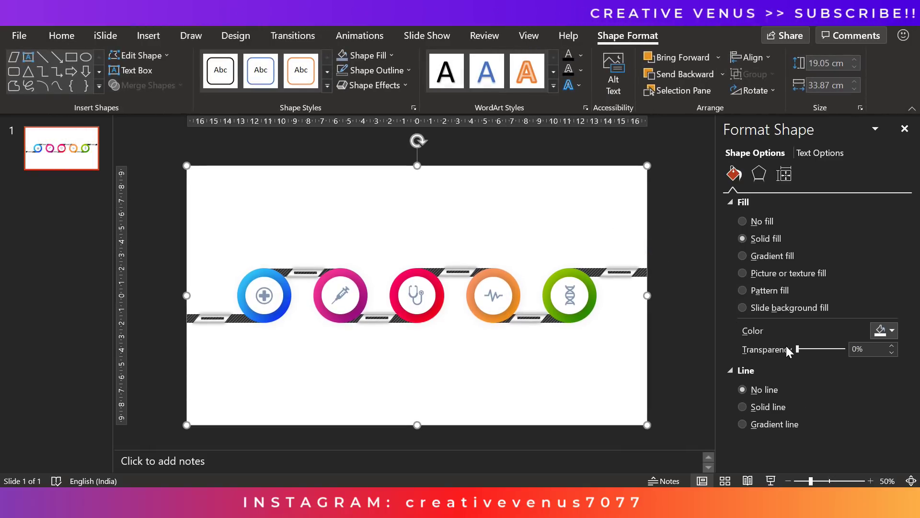
pyautogui.moveTo(797, 346); pyautogui.dragTo(808, 347)
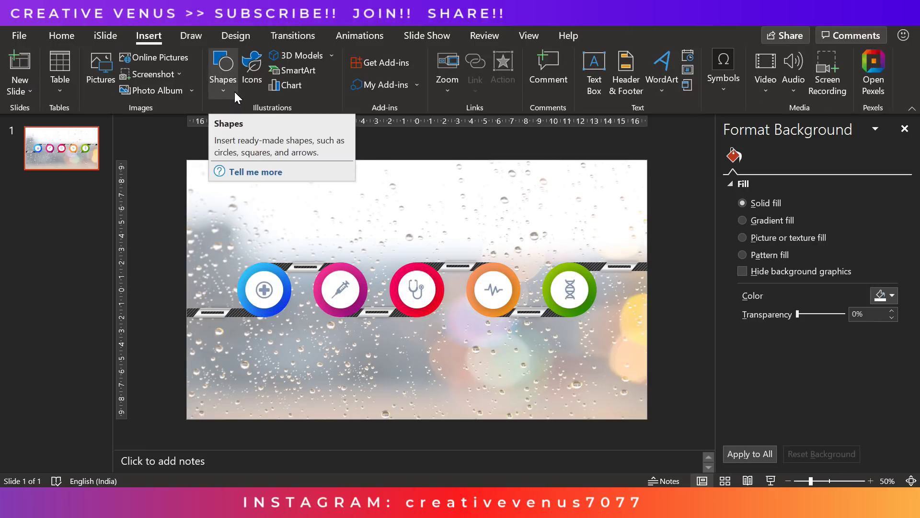
pyautogui.click(594, 79)
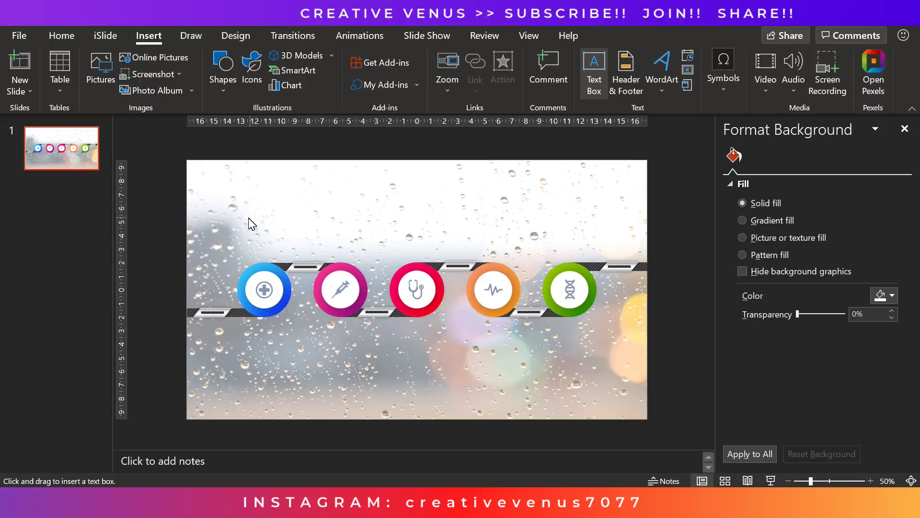
# - Draw a text box above the blue ring and set its font to Montserrat
pyautogui.moveTo(245, 219); pyautogui.dragTo(300, 244)
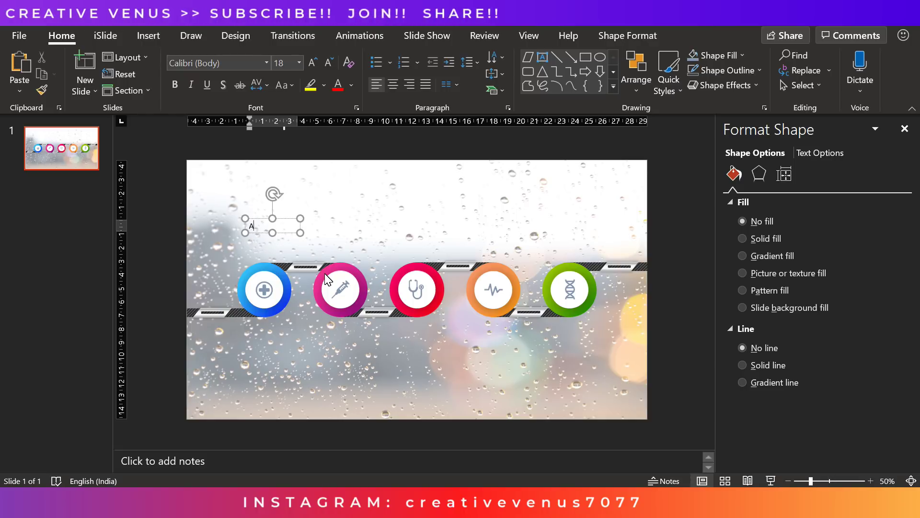
pyautogui.click(223, 60)
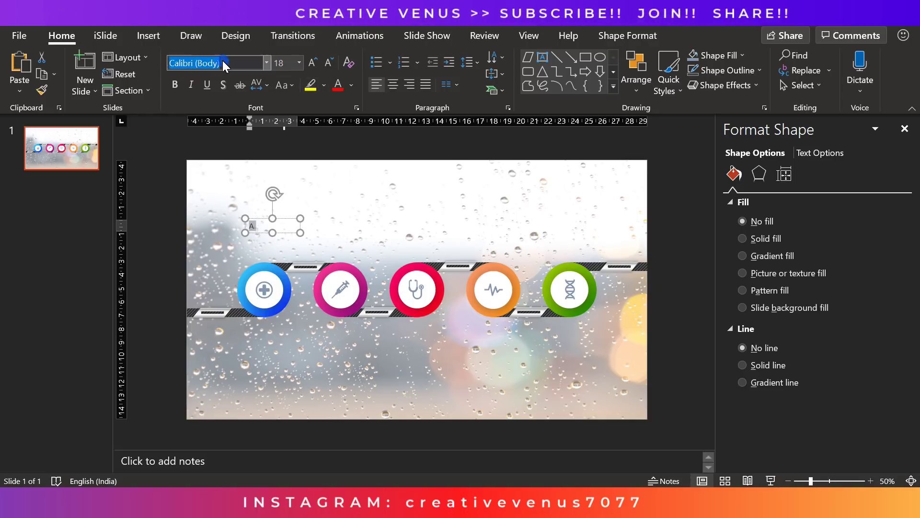
pyautogui.write('Eur')
pyautogui.press('BackSpace')
pyautogui.press('BackSpace')
pyautogui.press('BackSpace')
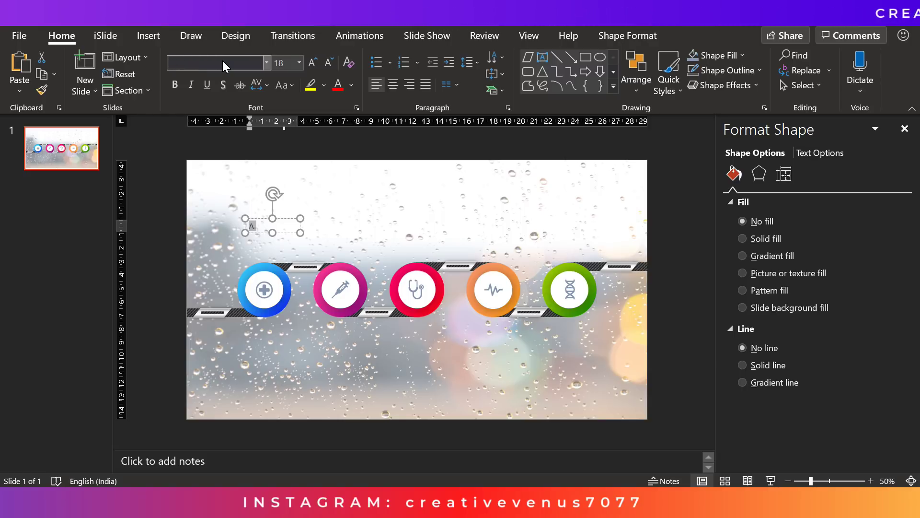
pyautogui.write('Agency FB')
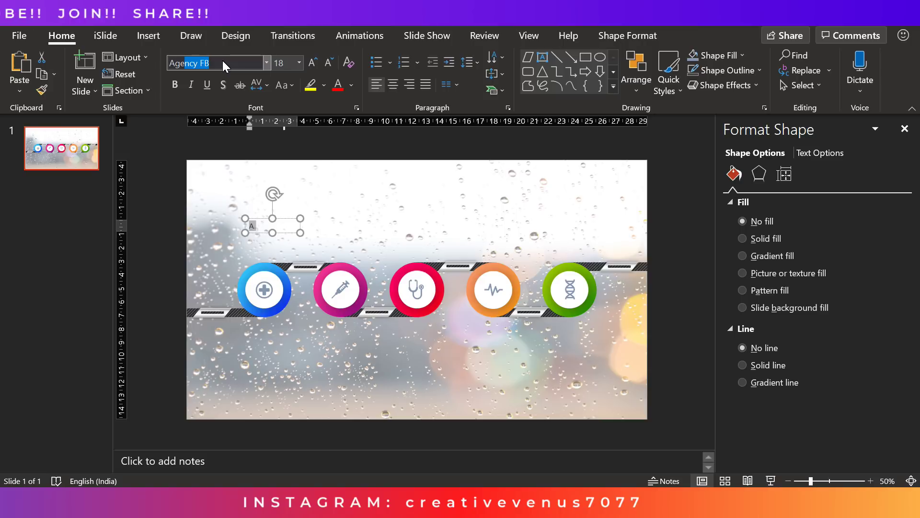
pyautogui.press('Return')
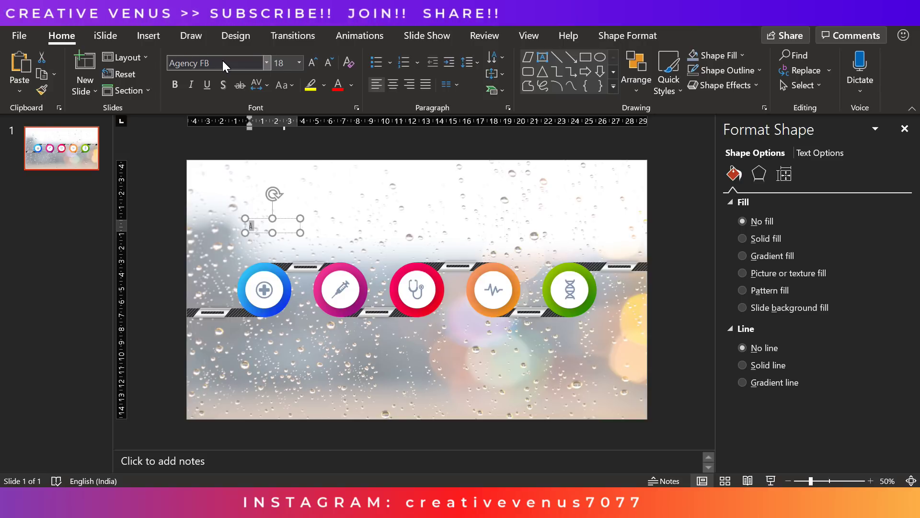
pyautogui.click(222, 64)
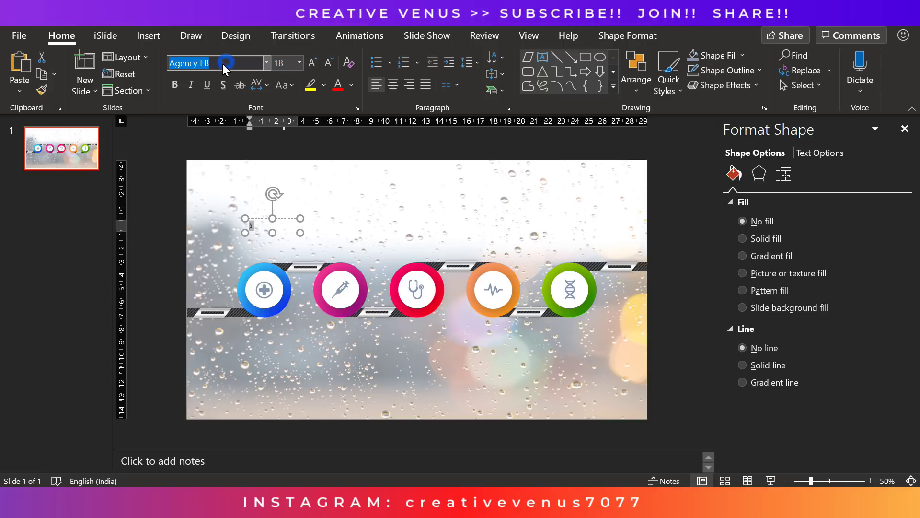
pyautogui.write('Montserrat')
pyautogui.press('Return')
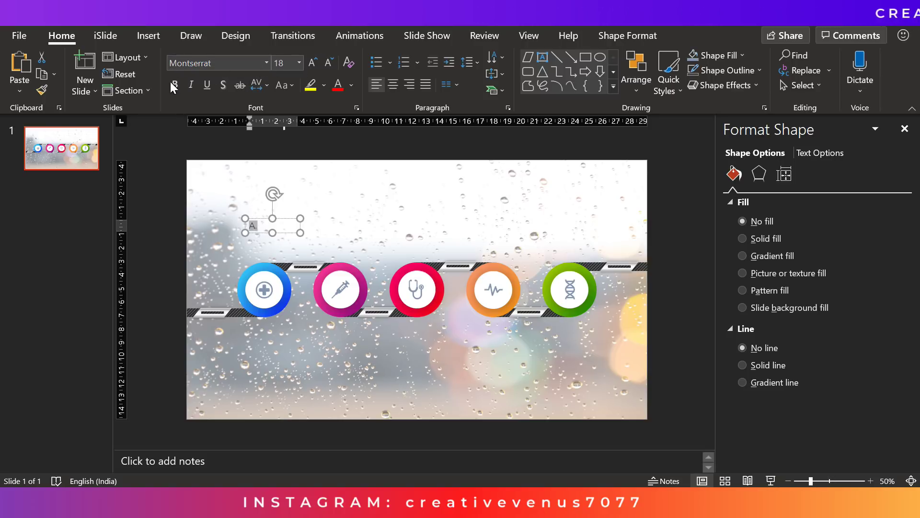
# - Make the letter A bold, 40 pt and centred, and place it just above the blue ring
pyautogui.click(314, 62)
pyautogui.click(314, 62)
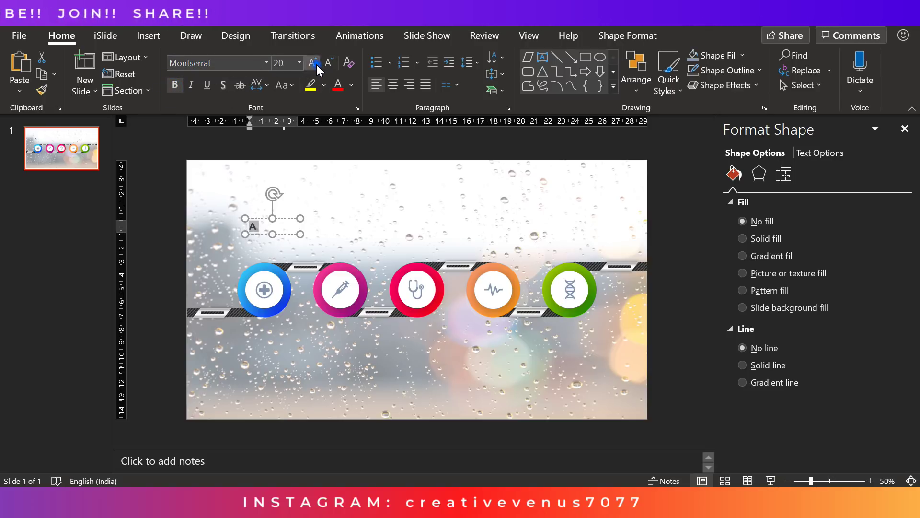
pyautogui.click(314, 63)
pyautogui.click(314, 63)
pyautogui.click(314, 63)
pyautogui.click(314, 63)
pyautogui.click(393, 85)
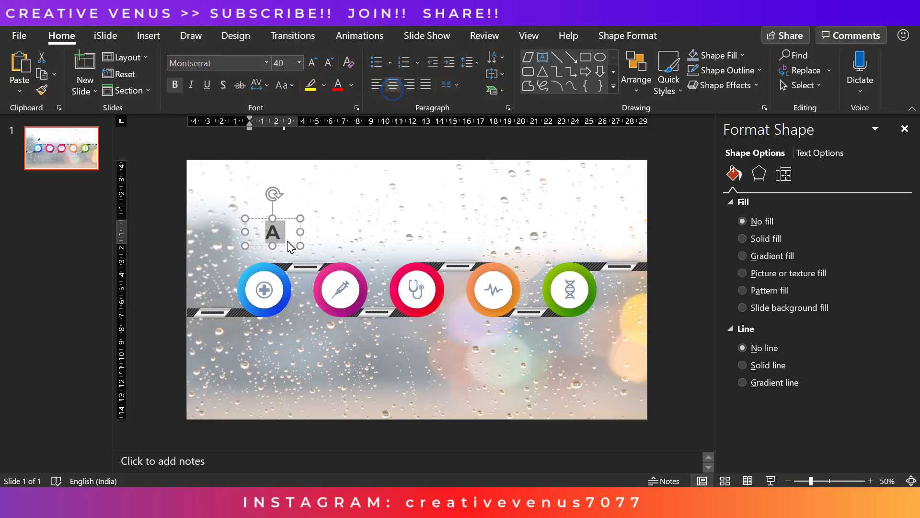
pyautogui.moveTo(289, 246); pyautogui.dragTo(279, 255)
pyautogui.click(199, 205)
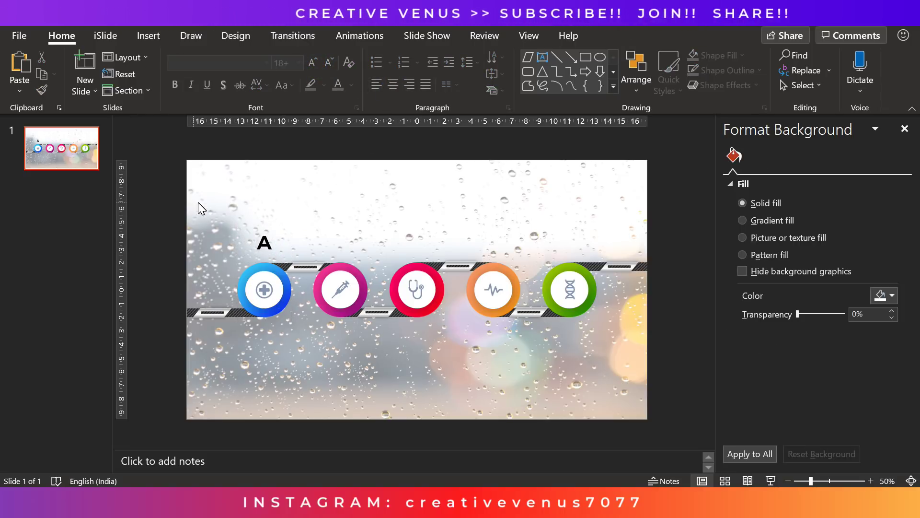
pyautogui.doubleClick(268, 247)
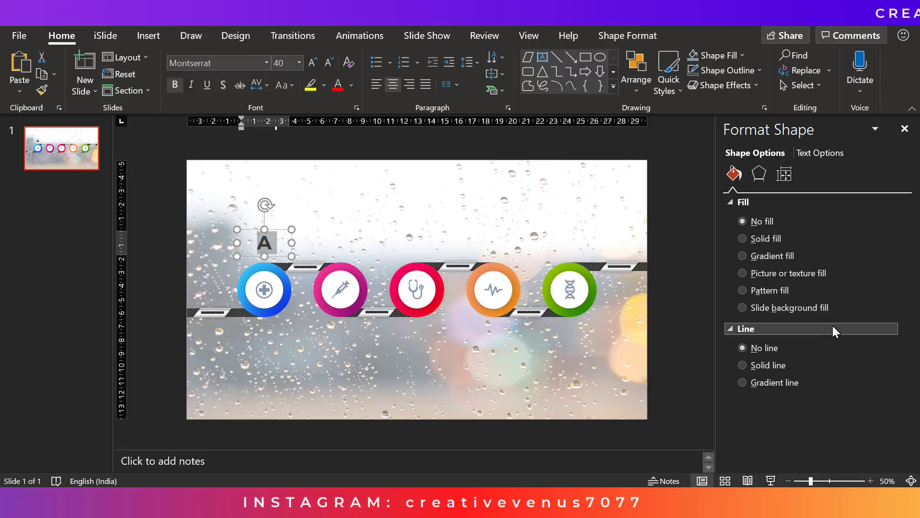
# - Colour the letter A with the blue sampled from its ring using the eyedropper
pyautogui.click(821, 155)
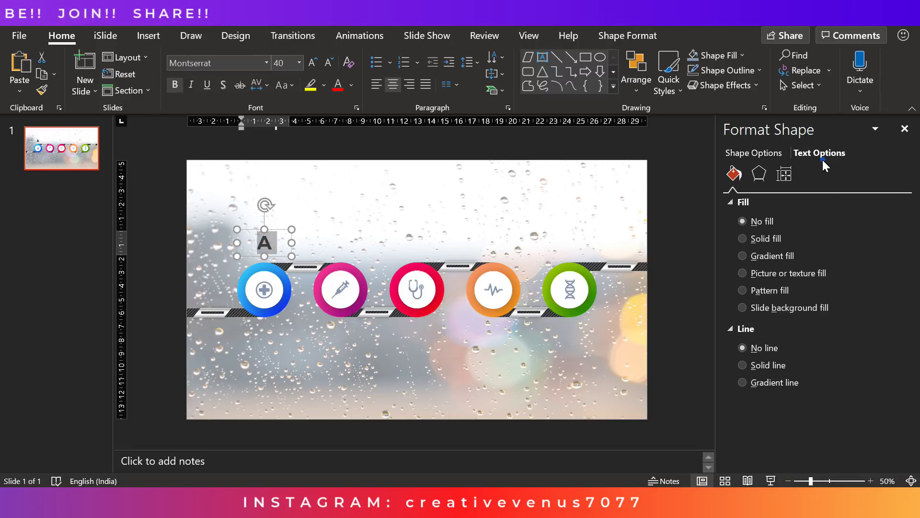
pyautogui.click(889, 315)
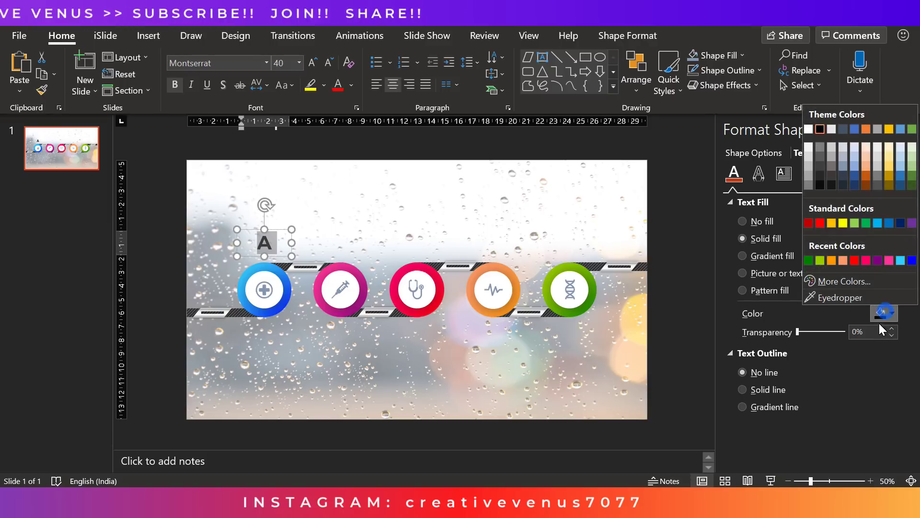
pyautogui.click(831, 301)
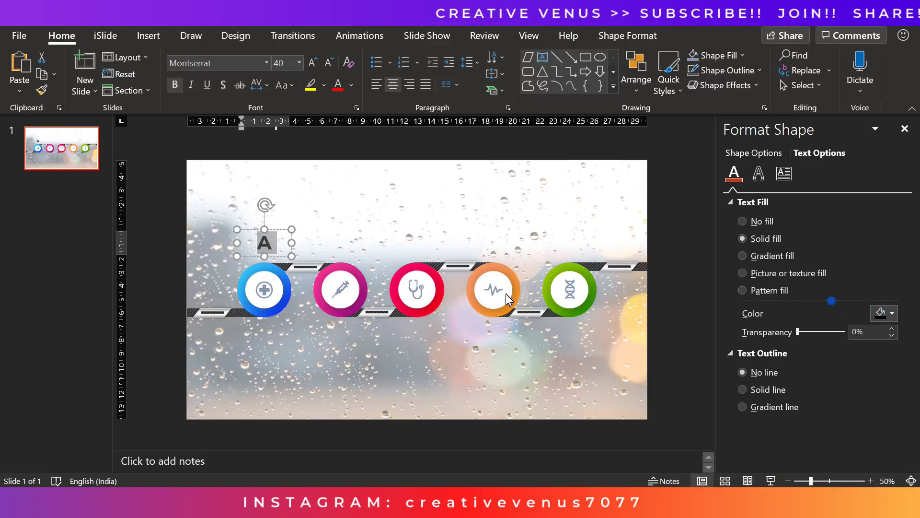
pyautogui.click(283, 304)
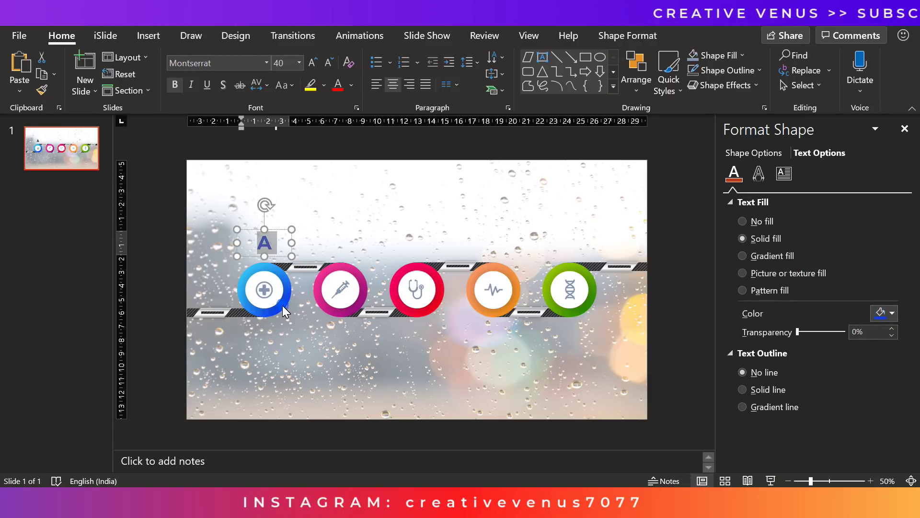
# - Copy the A box above the syringe circle, change it to B, and colour it the ring's magenta
pyautogui.click(293, 258)
pyautogui.hotkey('ctrl', 'c')
pyautogui.hotkey('ctrl', 'v')
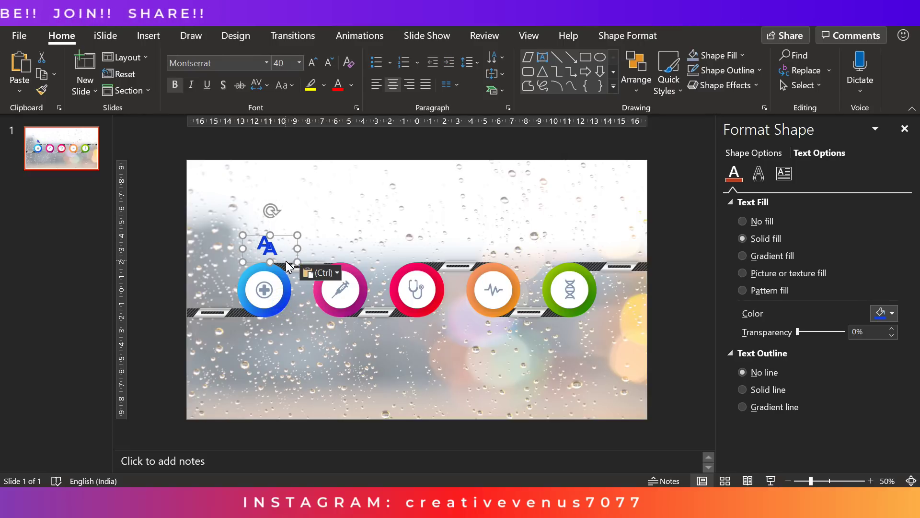
pyautogui.moveTo(297, 258); pyautogui.dragTo(368, 251)
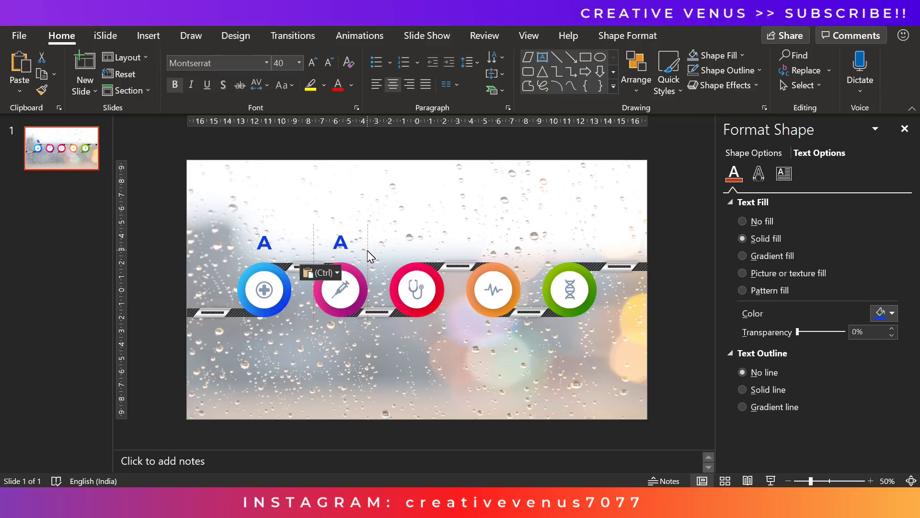
pyautogui.doubleClick(340, 244)
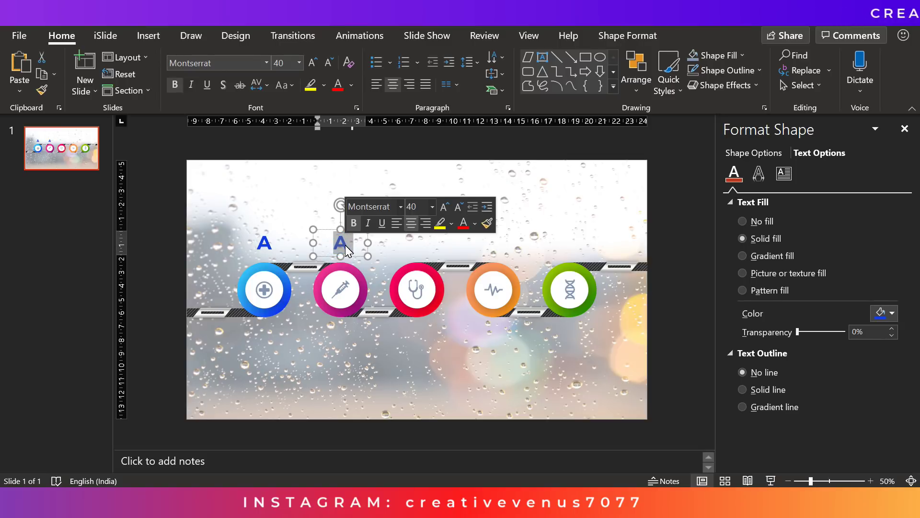
pyautogui.write('B')
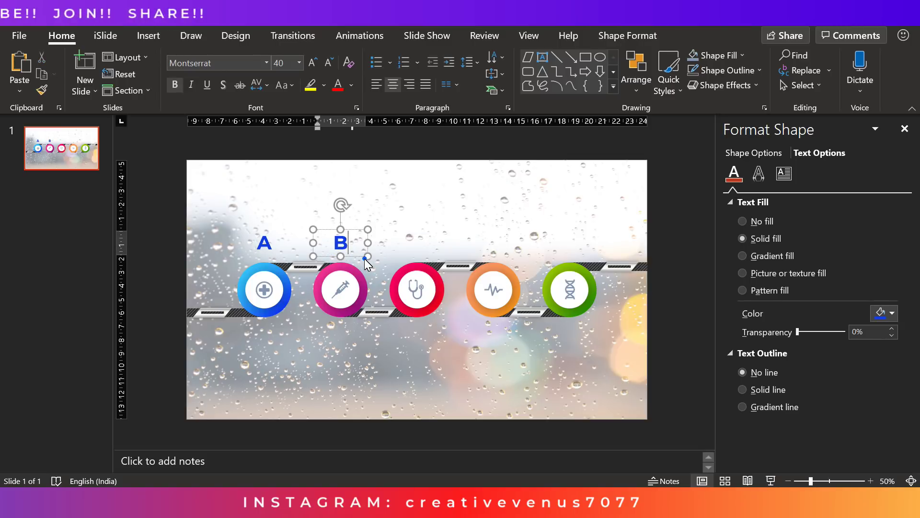
pyautogui.press('Escape')
pyautogui.click(891, 312)
pyautogui.click(865, 299)
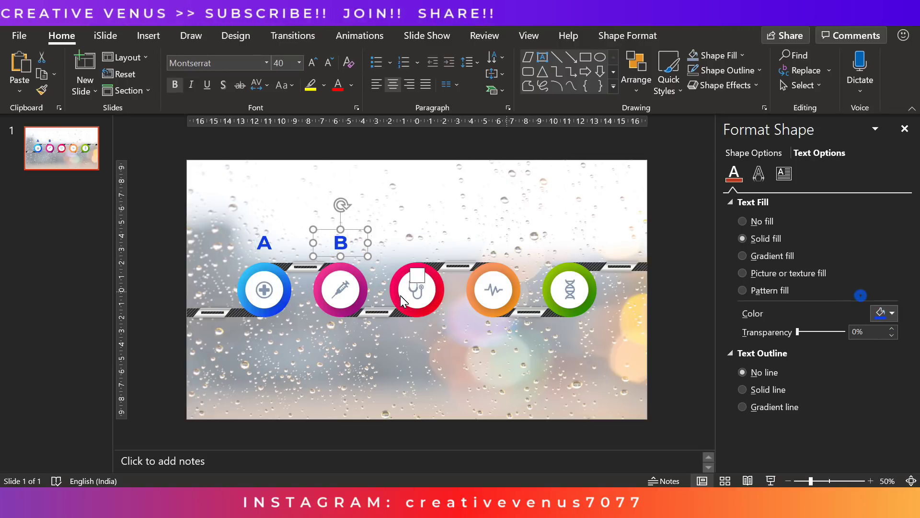
pyautogui.click(359, 303)
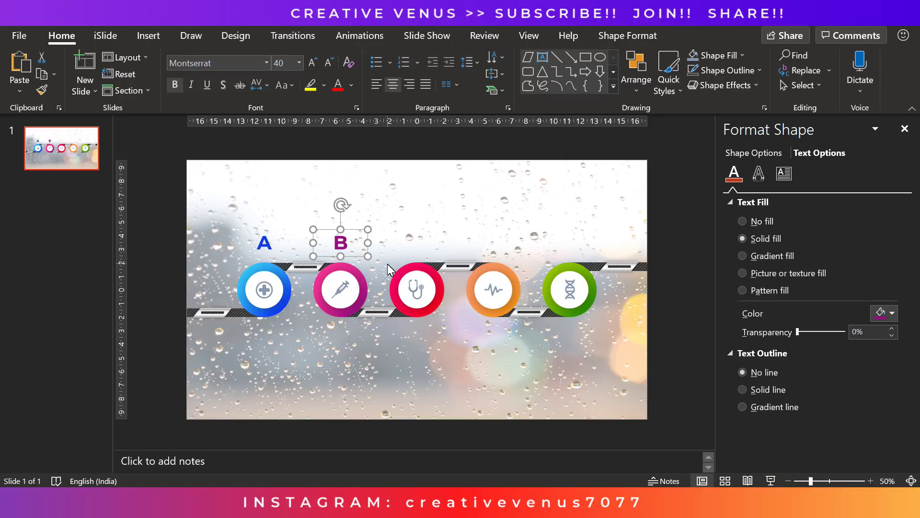
# - Copy the B box above the stethoscope circle and change it to C
pyautogui.hotkey('ctrl', 'c')
pyautogui.hotkey('ctrl', 'v')
pyautogui.moveTo(359, 261); pyautogui.dragTo(429, 257)
pyautogui.doubleClick(425, 251)
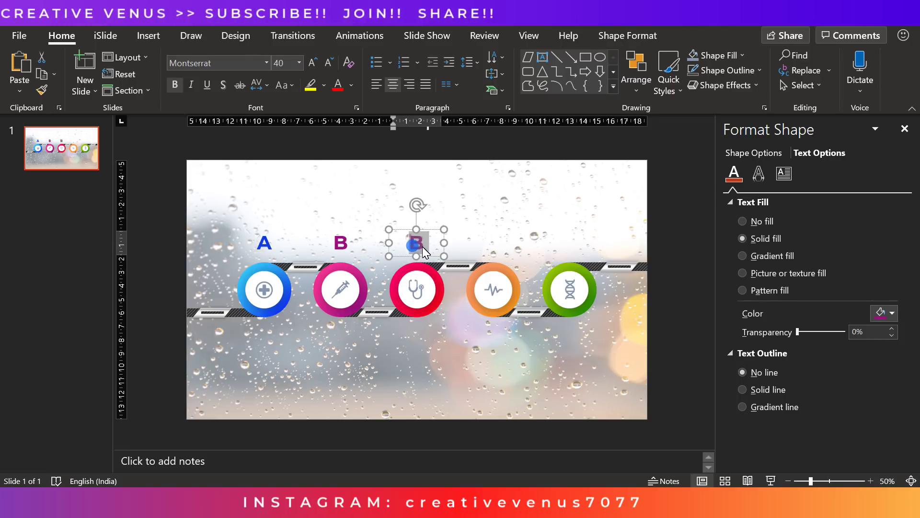
pyautogui.write('C')
pyautogui.click(444, 254)
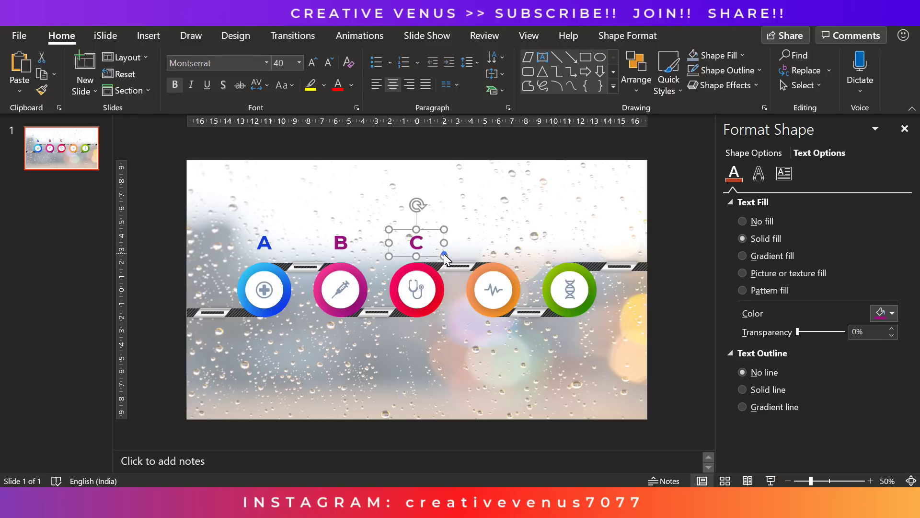
# - Duplicate C above the heartbeat circle, change it to D, and colour it the ring's orange
pyautogui.hotkey('ctrl', 'd')
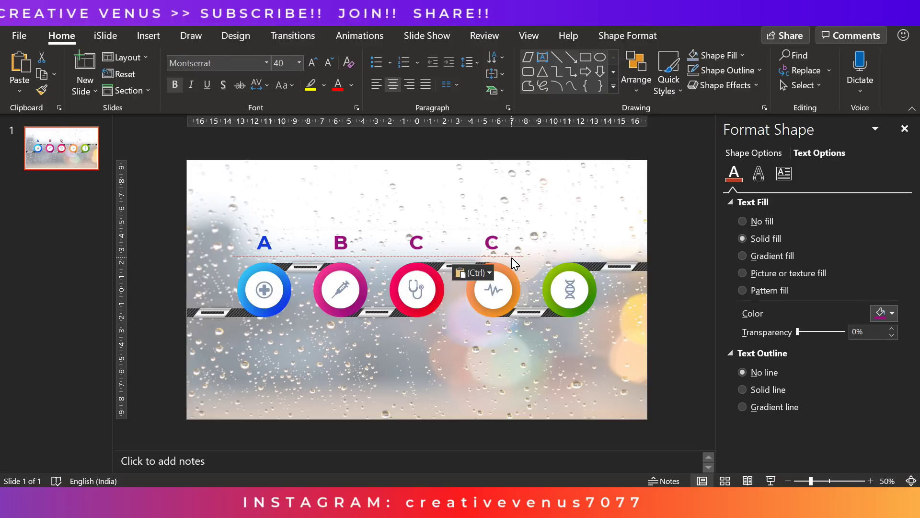
pyautogui.moveTo(512, 263); pyautogui.dragTo(516, 263)
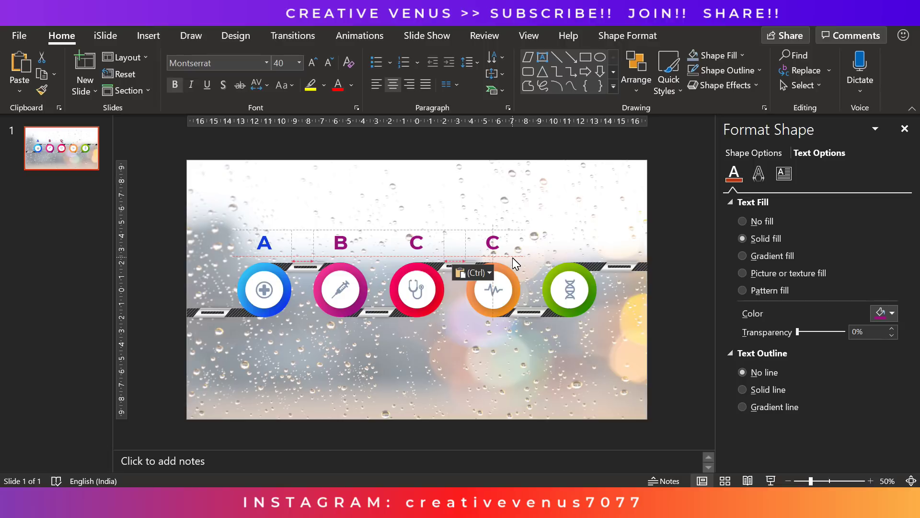
pyautogui.doubleClick(488, 250)
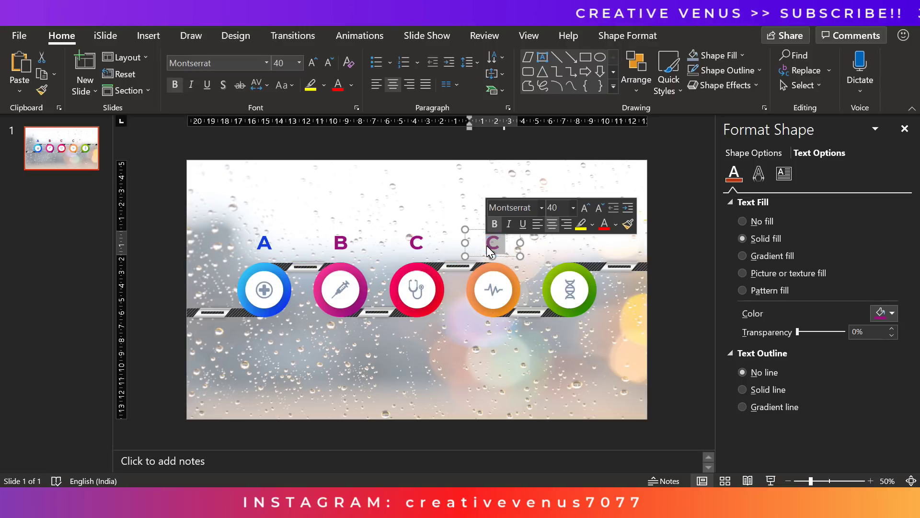
pyautogui.write('D')
pyautogui.click(522, 258)
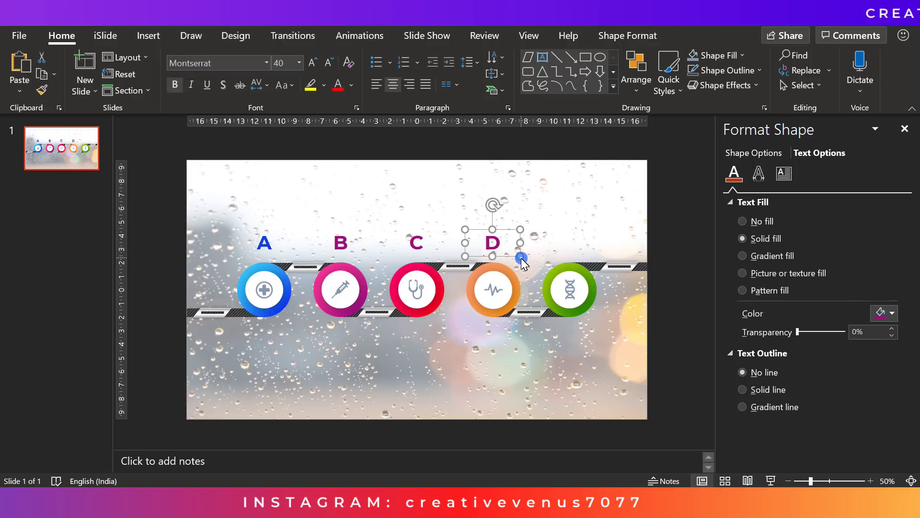
pyautogui.click(891, 313)
pyautogui.click(838, 298)
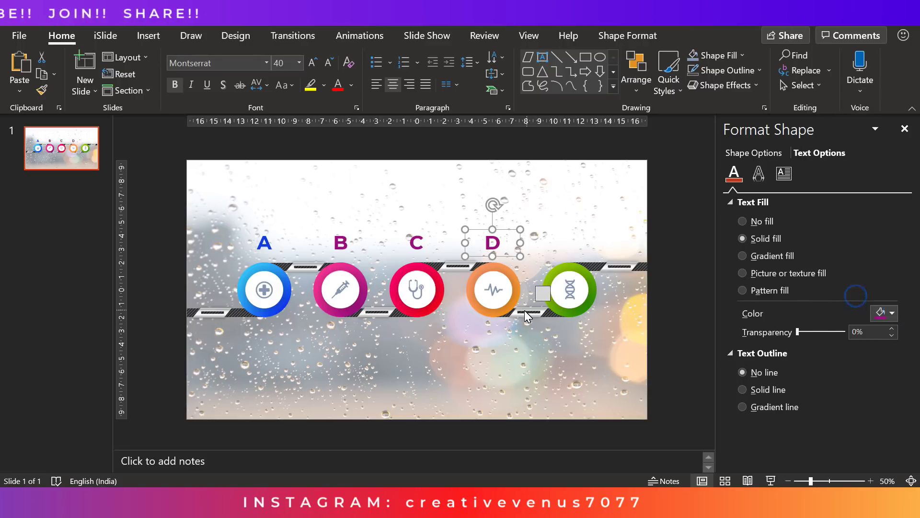
pyautogui.click(511, 309)
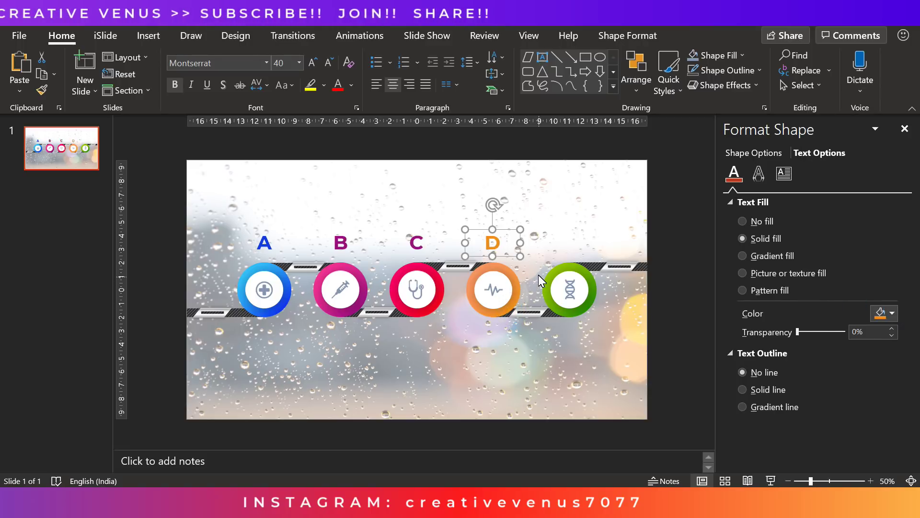
# - Duplicate D above the green DNA circle, change it to E, then select all five letters
pyautogui.hotkey('ctrl', 'd')
pyautogui.moveTo(512, 263); pyautogui.dragTo(585, 261)
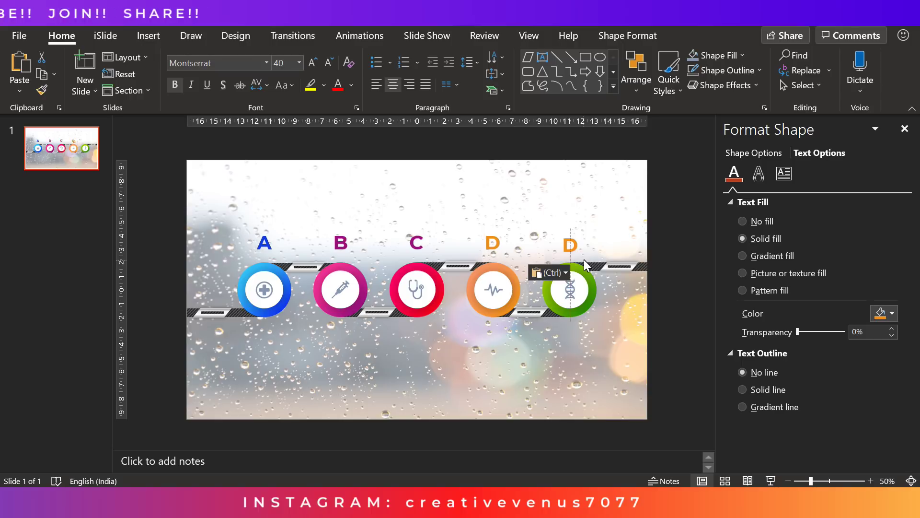
pyautogui.moveTo(584, 258); pyautogui.dragTo(584, 257)
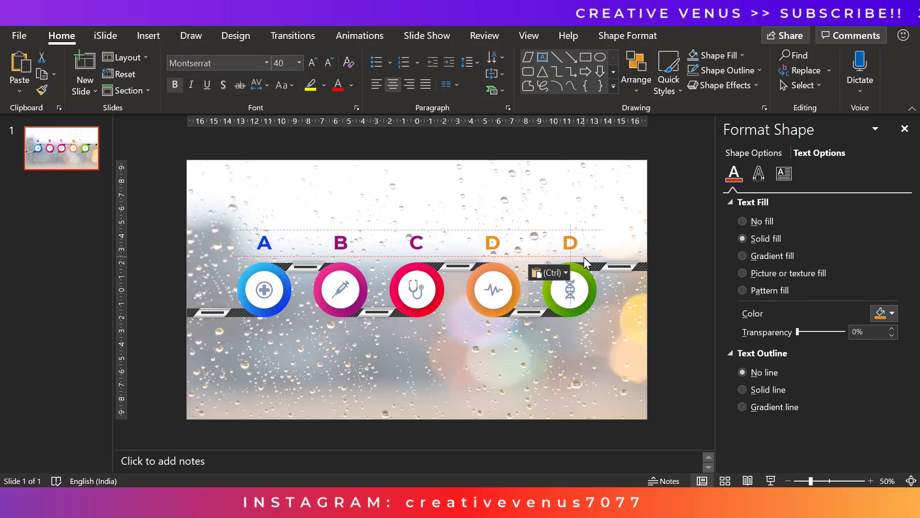
pyautogui.doubleClick(570, 246)
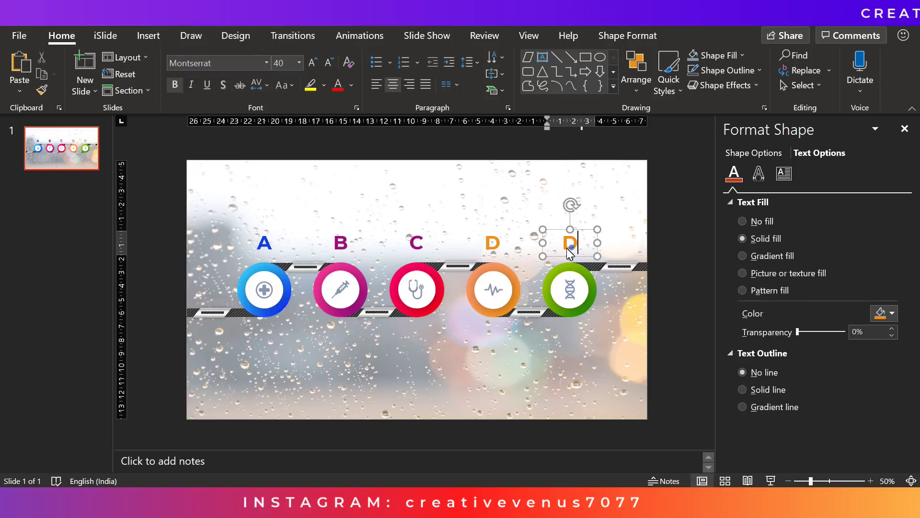
pyautogui.write('E')
pyautogui.click(668, 253)
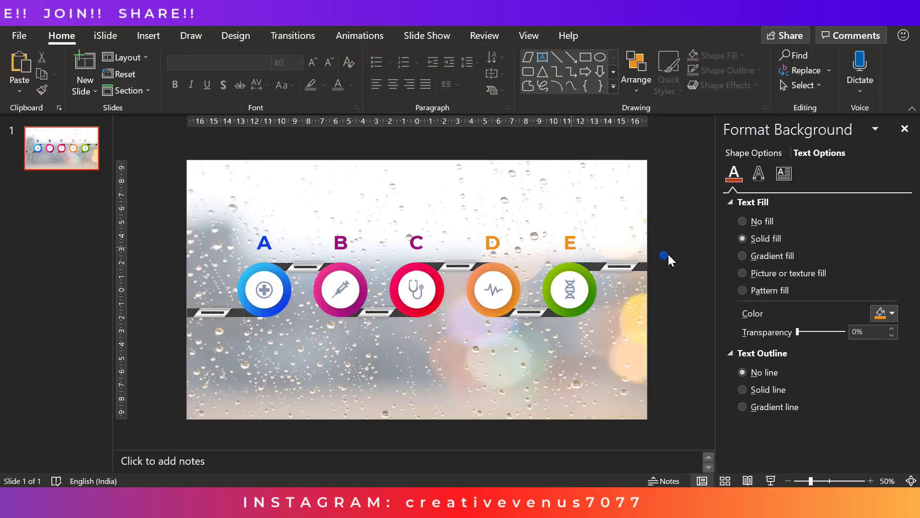
pyautogui.moveTo(672, 252); pyautogui.dragTo(689, 263)
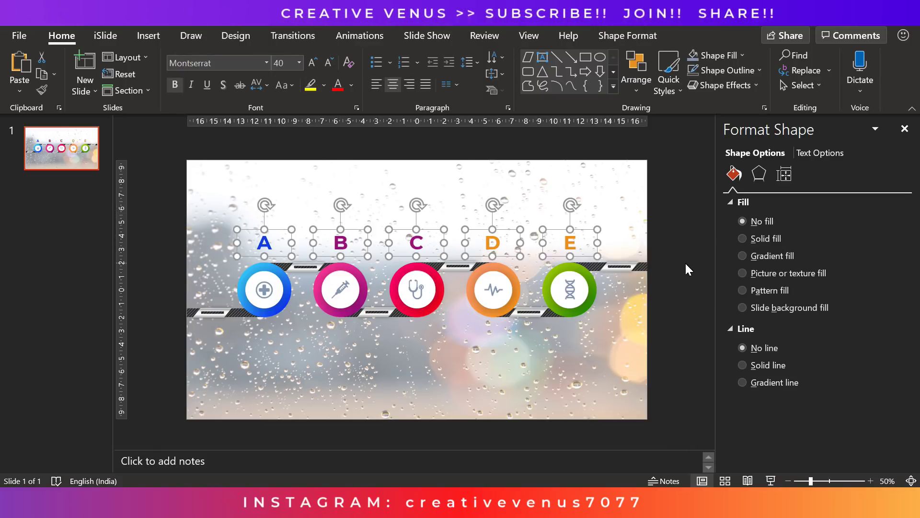
# - Level the five letters vertically and centre E horizontally over the DNA icon
pyautogui.click(620, 36)
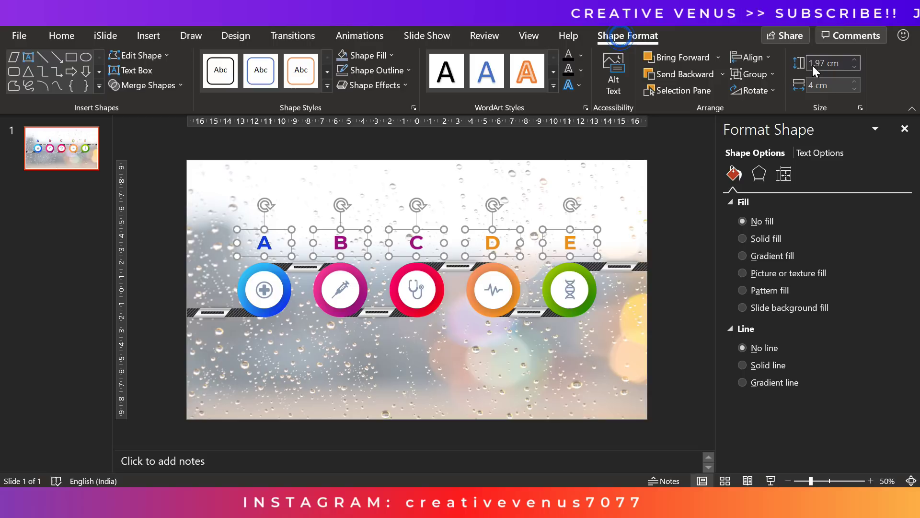
pyautogui.click(750, 57)
pyautogui.click(777, 149)
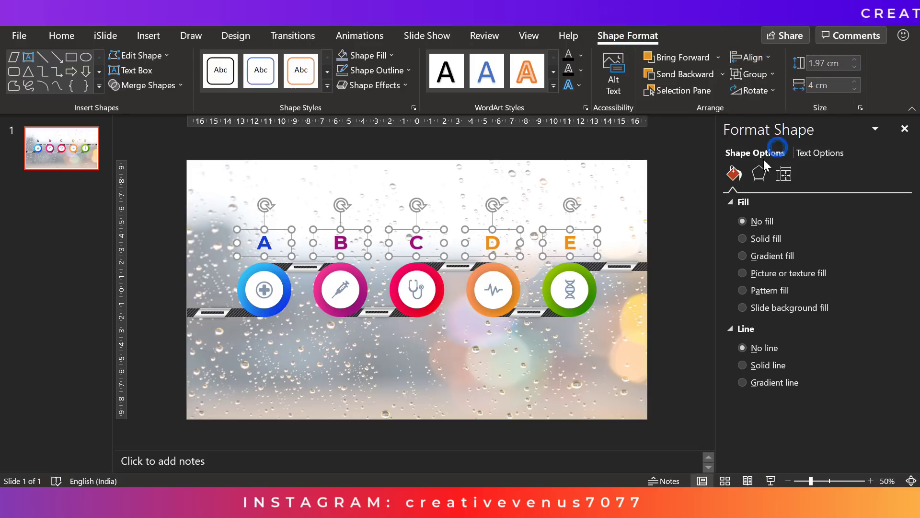
pyautogui.click(662, 239)
pyautogui.moveTo(536, 133); pyautogui.dragTo(614, 433)
pyautogui.click(760, 56)
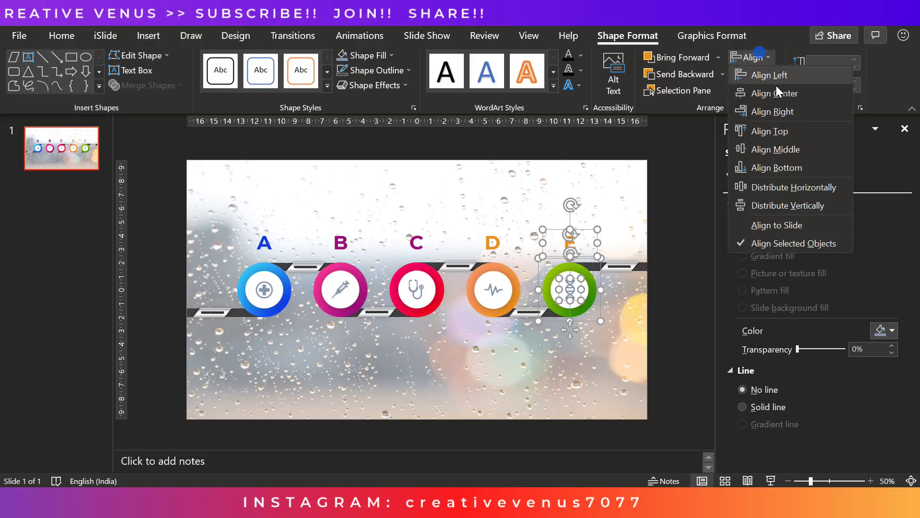
pyautogui.click(777, 90)
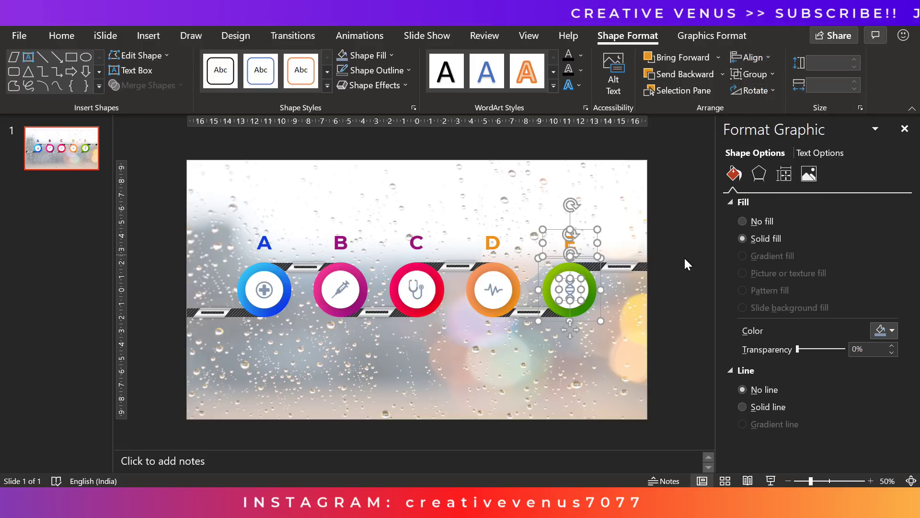
# - Fine-tune the DNA icon's position in the green ring and the E letter above it
pyautogui.click(668, 289)
pyautogui.click(568, 295)
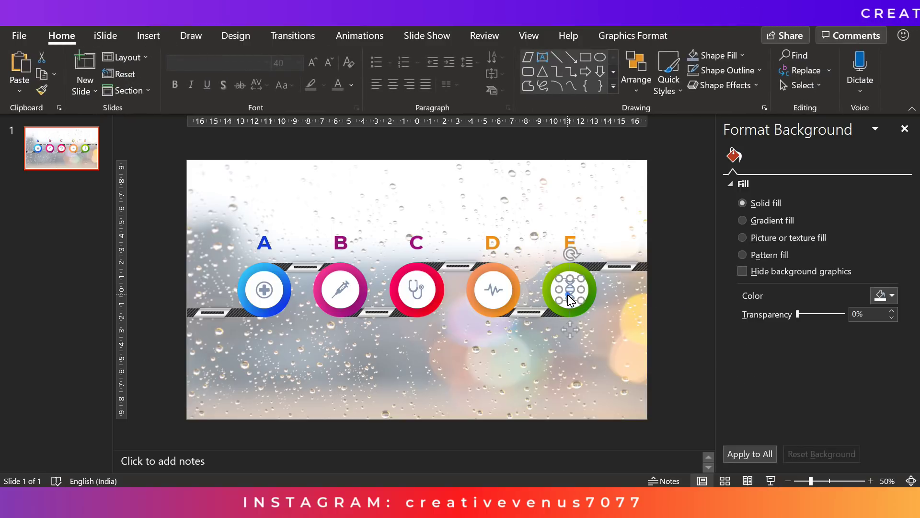
pyautogui.moveTo(570, 334); pyautogui.dragTo(571, 334)
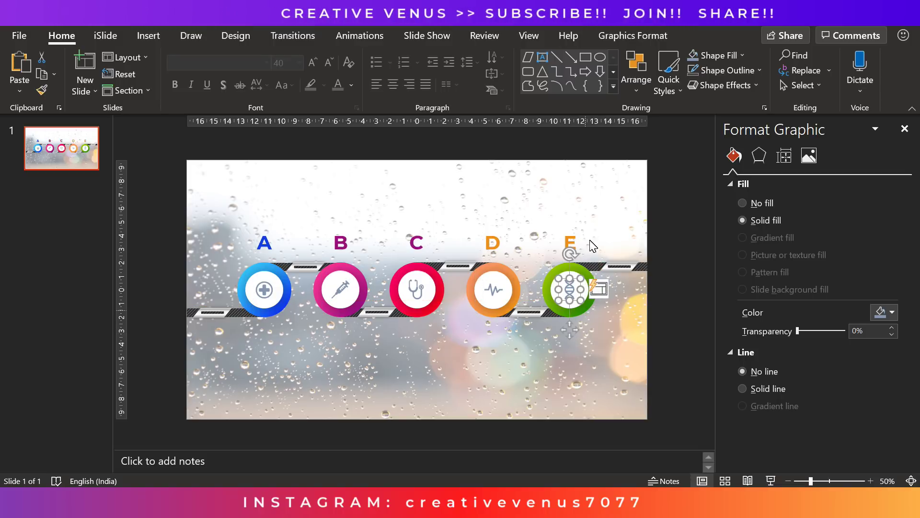
pyautogui.click(583, 235)
pyautogui.moveTo(581, 230); pyautogui.dragTo(580, 230)
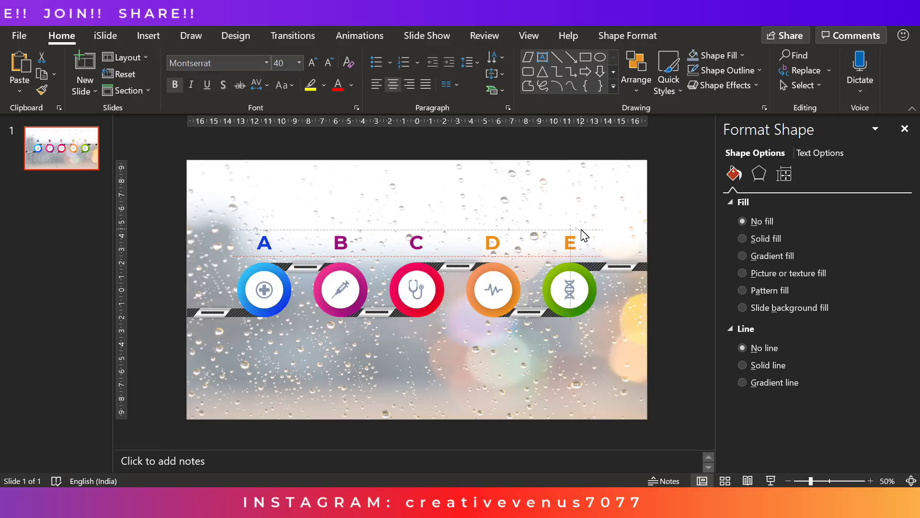
# - Colour the letter E with the green sampled from its ring using the eyedropper
pyautogui.click(660, 260)
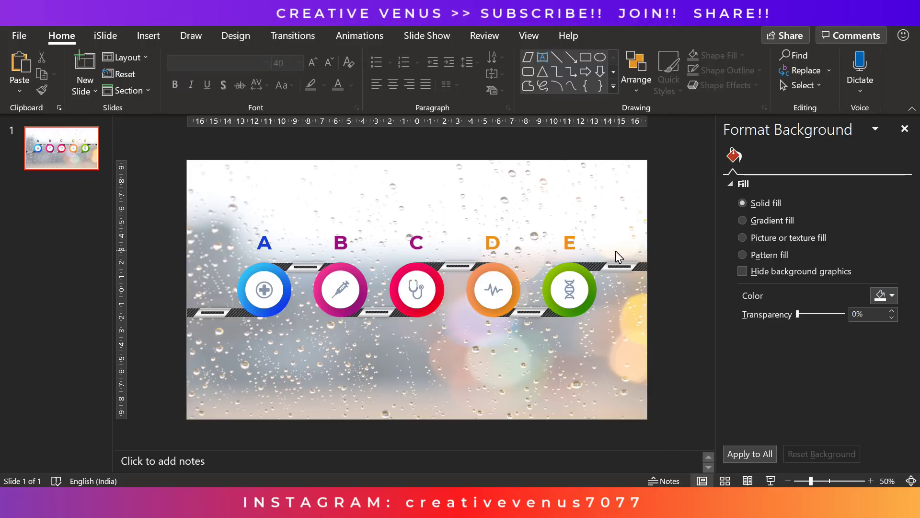
pyautogui.click(579, 243)
pyautogui.click(820, 153)
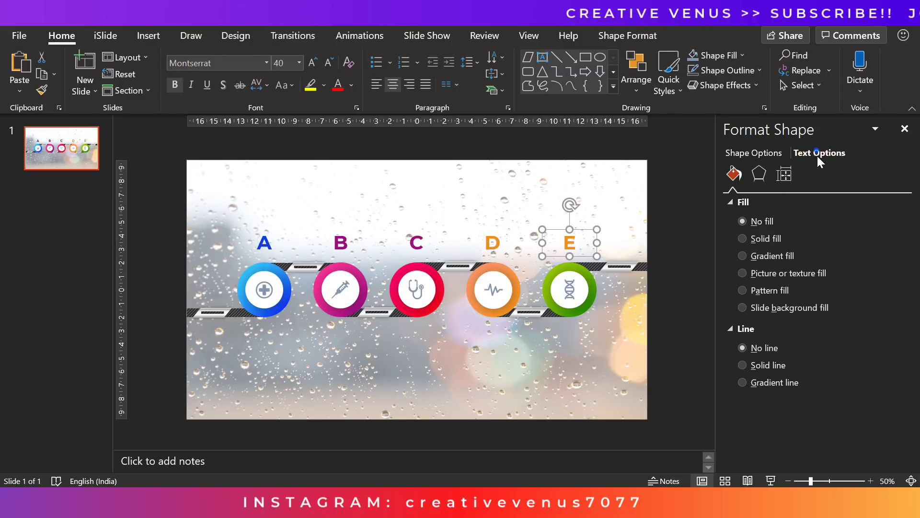
pyautogui.click(886, 310)
pyautogui.click(863, 302)
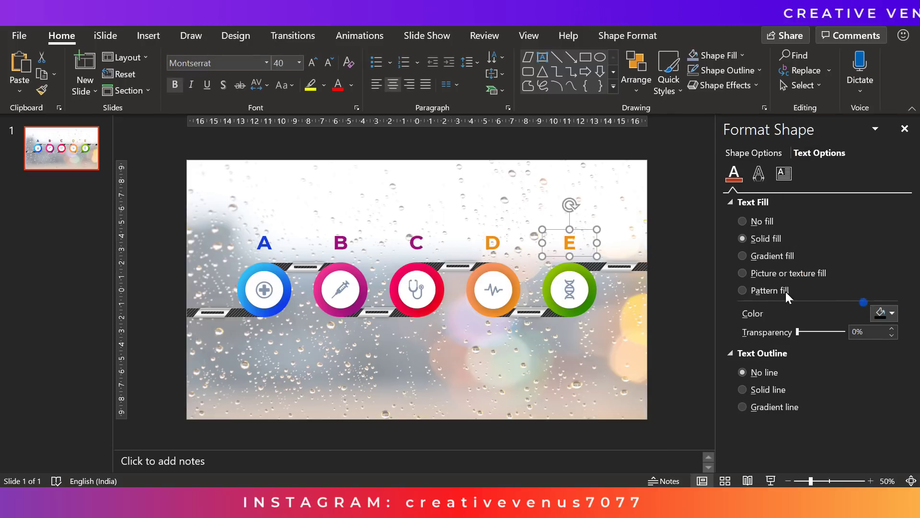
pyautogui.click(587, 306)
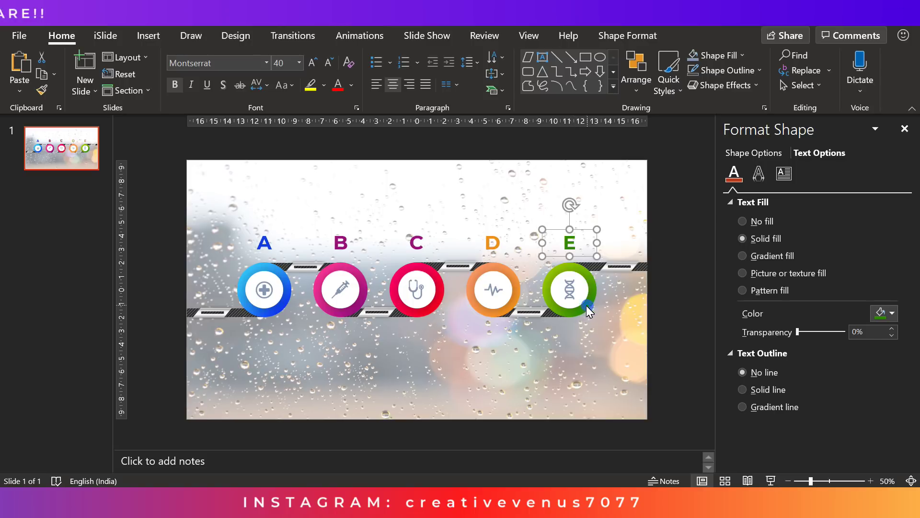
# - Select the letter C and sample the red ring's crimson as its text colour
pyautogui.click(418, 234)
pyautogui.click(422, 226)
pyautogui.click(429, 246)
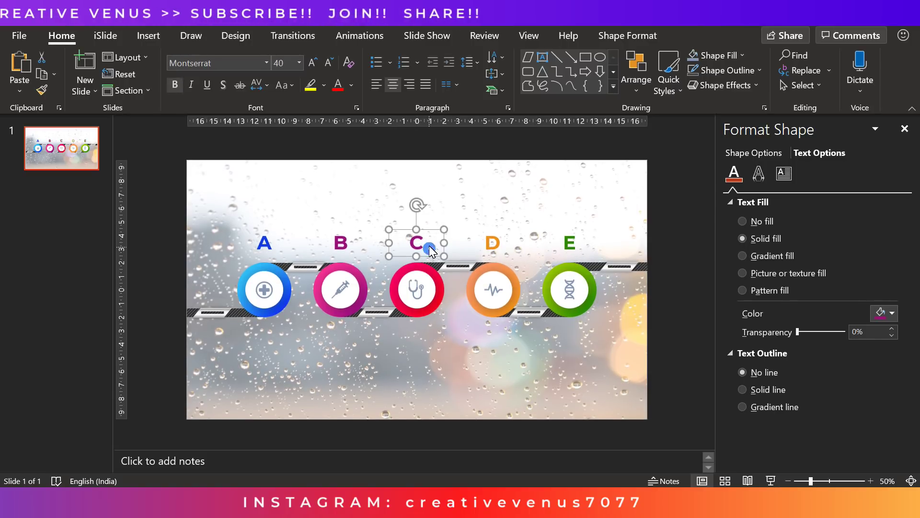
pyautogui.click(890, 313)
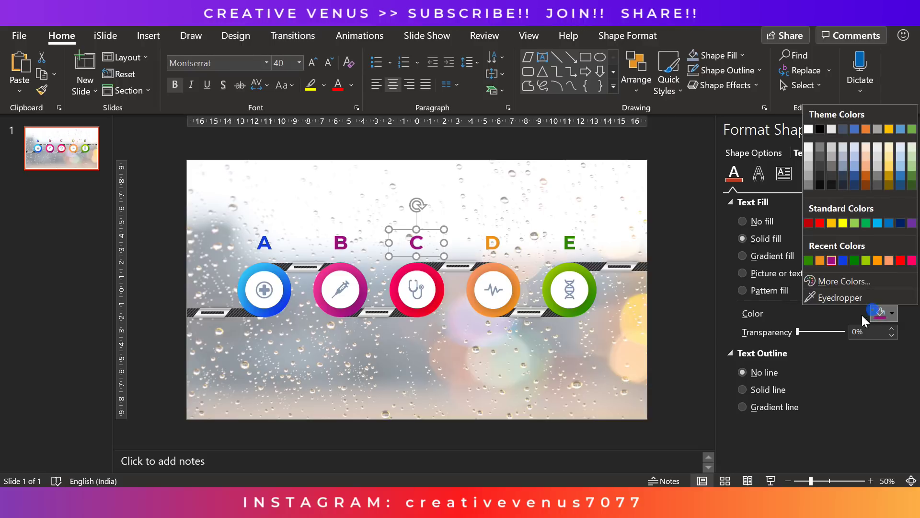
pyautogui.click(829, 298)
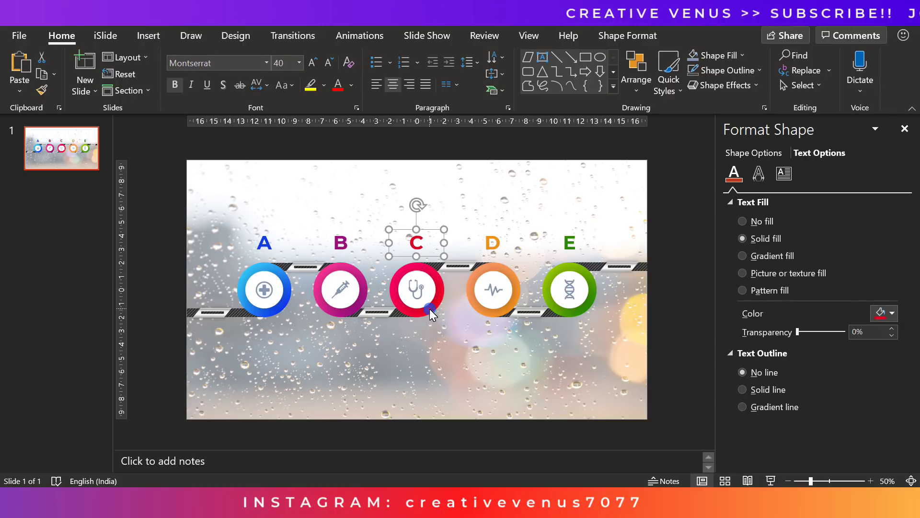
pyautogui.click(666, 277)
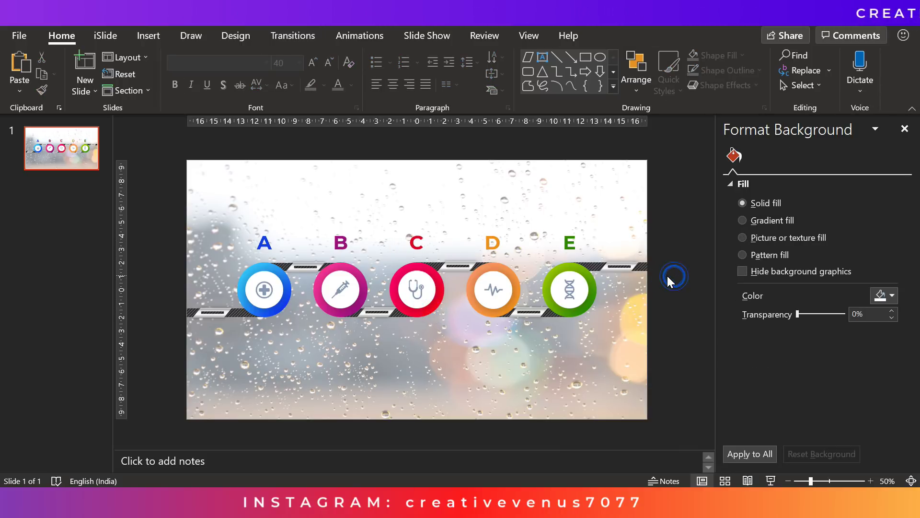
pyautogui.click(149, 35)
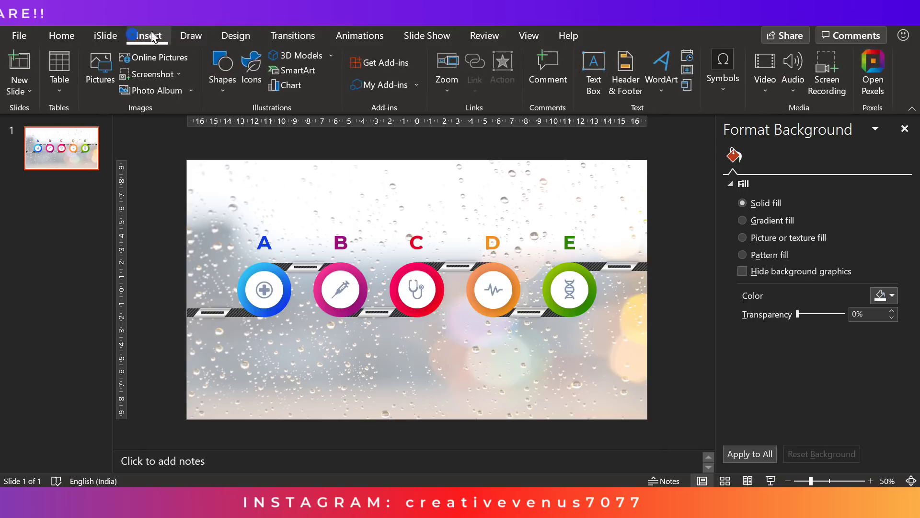
# - Add a centred 'HEADING' text box below circle A in Montserrat 16 pt
pyautogui.click(600, 77)
pyautogui.moveTo(237, 336); pyautogui.dragTo(301, 347)
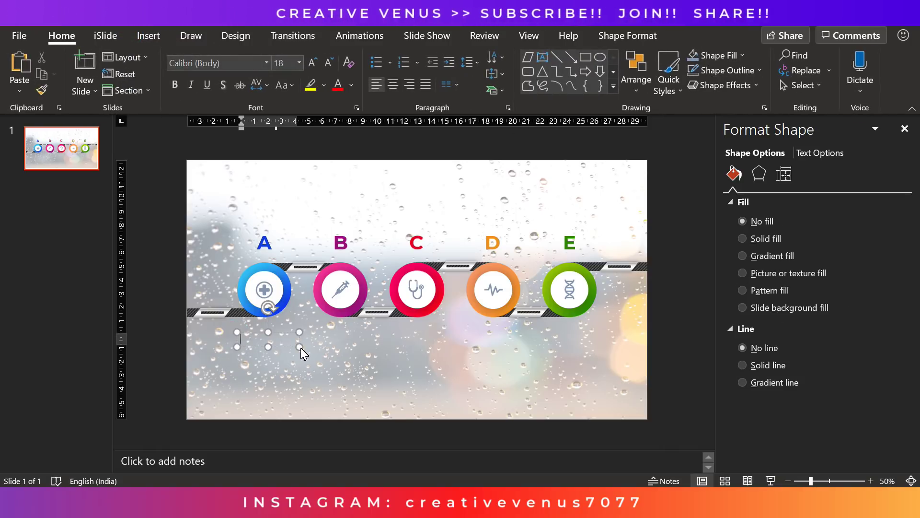
pyautogui.write('HEADING')
pyautogui.hotkey('ctrl', 'a')
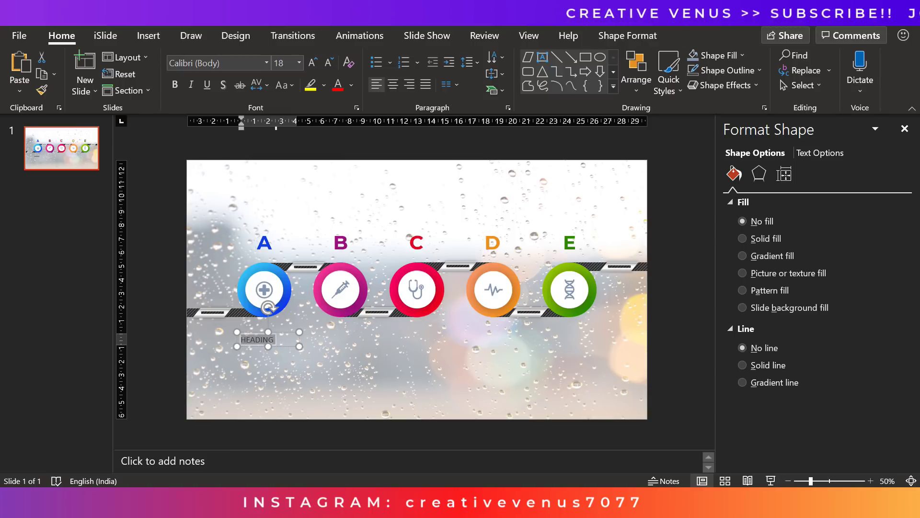
pyautogui.write('Montserrat')
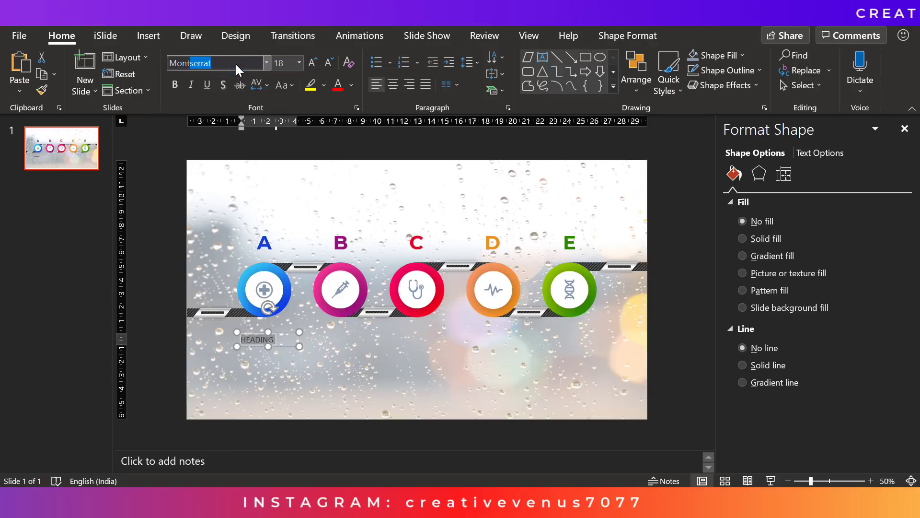
pyautogui.press('Return')
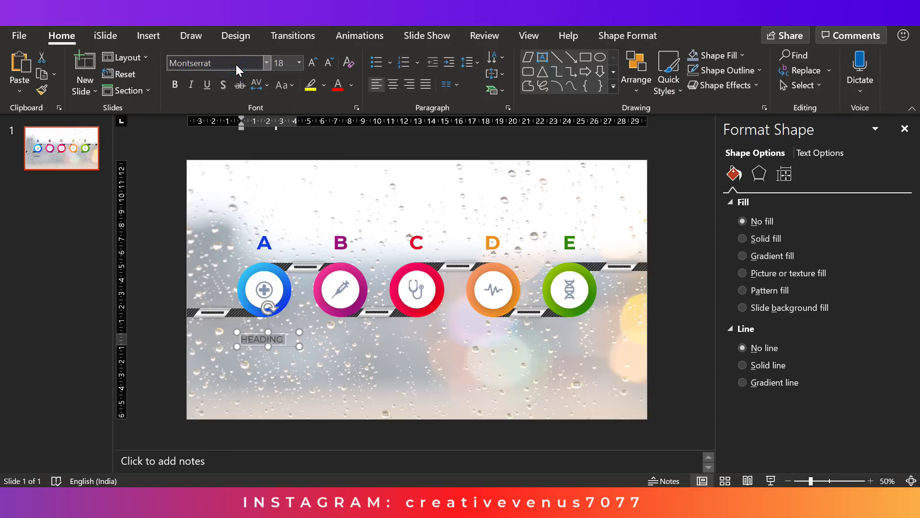
pyautogui.click(329, 65)
pyautogui.click(393, 85)
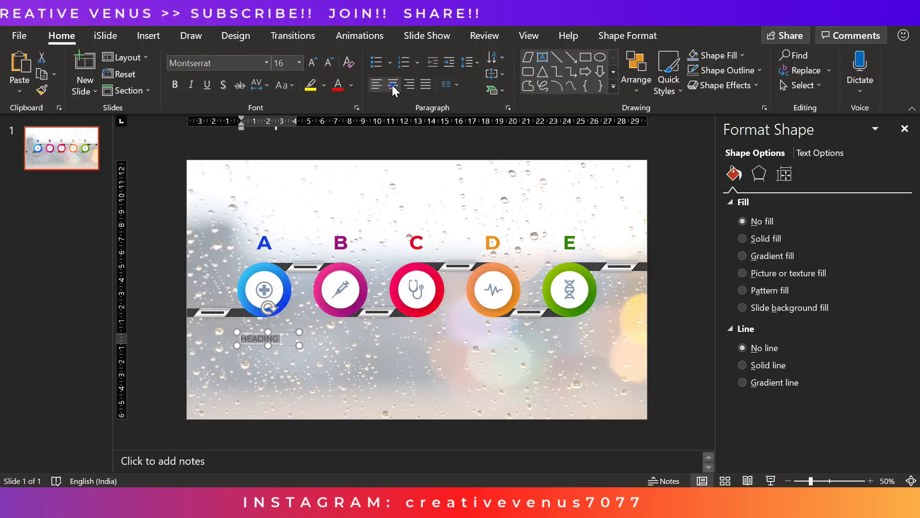
# - Duplicate the heading box underneath and fill it with =LOREM() placeholder text
pyautogui.click(286, 345)
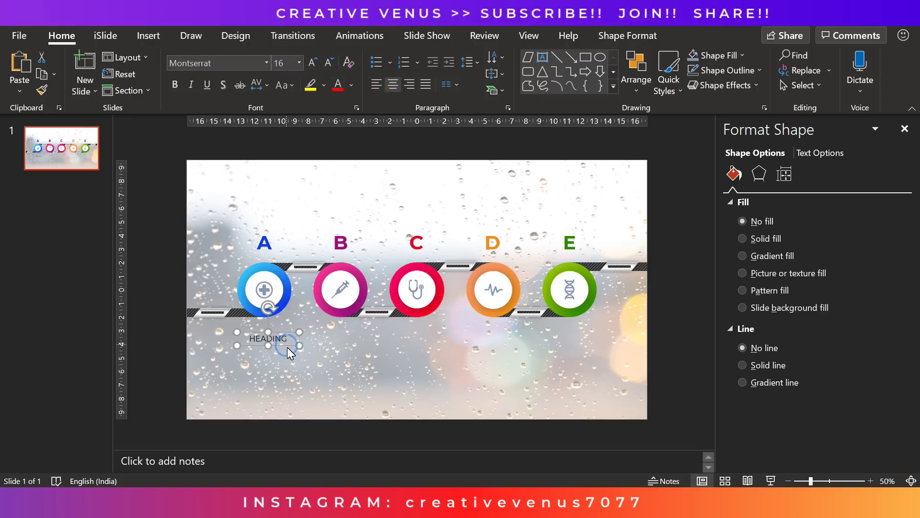
pyautogui.moveTo(286, 345); pyautogui.dragTo(280, 361)
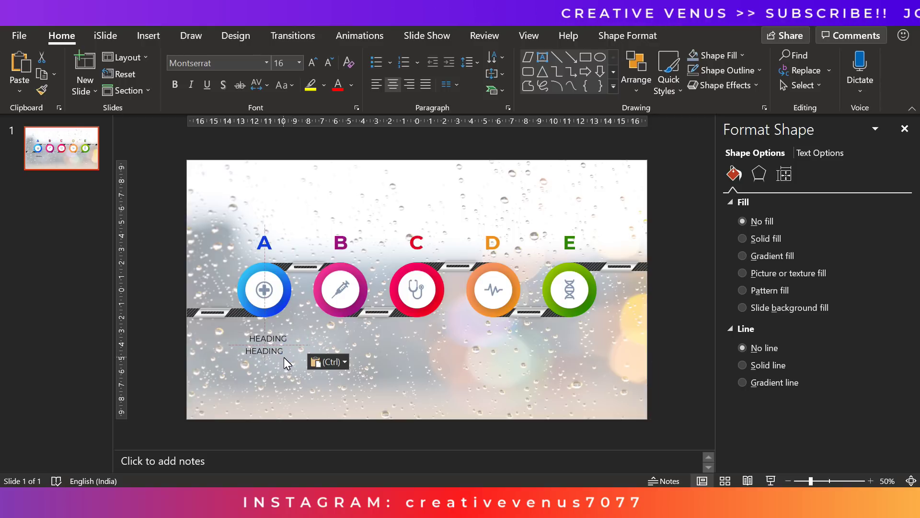
pyautogui.moveTo(286, 357); pyautogui.dragTo(279, 351)
pyautogui.click(280, 357)
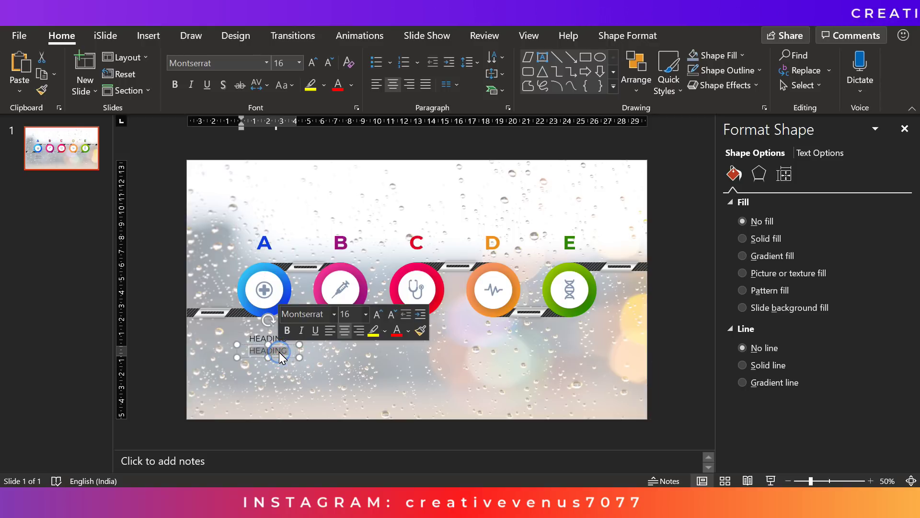
pyautogui.press('BackSpace')
pyautogui.write('=LOREM')
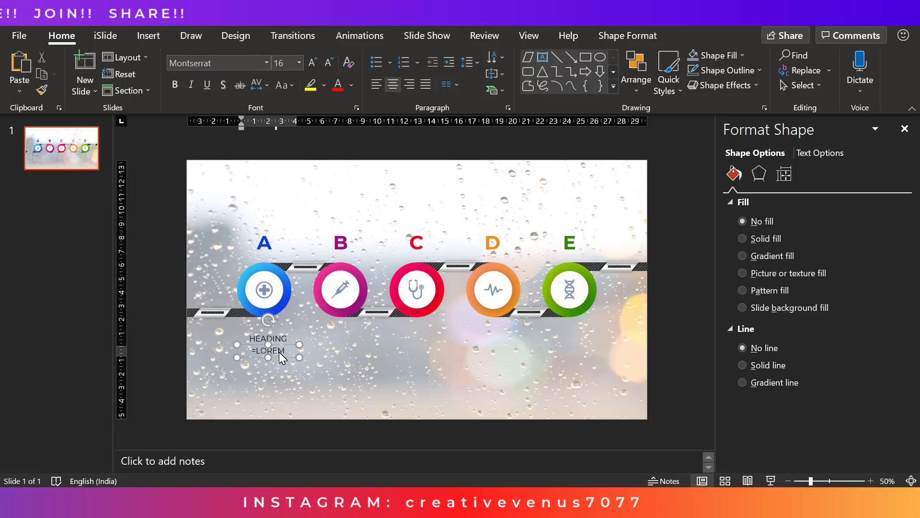
pyautogui.write('()')
pyautogui.press('Return')
# - Set the placeholder paragraph to 10 pt, delete the sentences from 'Fusce' on, and narrow the box
pyautogui.hotkey('ctrl', 'a')
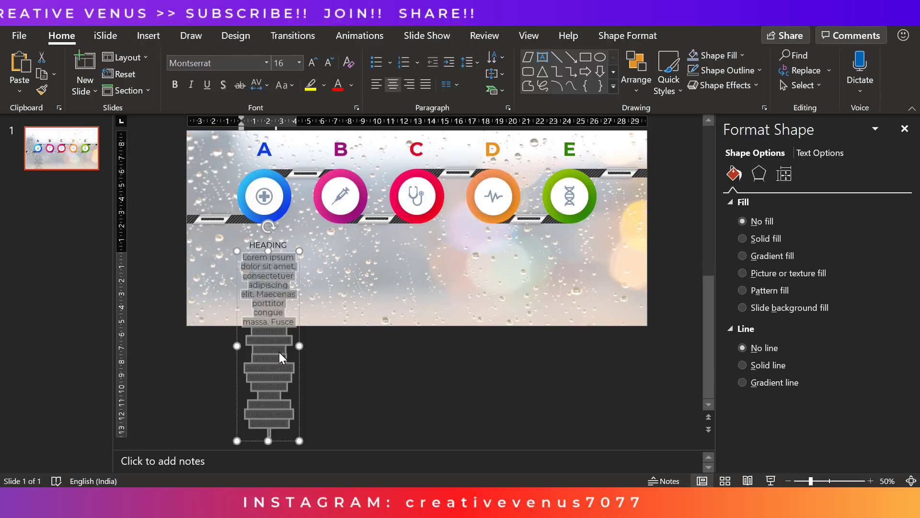
pyautogui.click(329, 62)
pyautogui.click(328, 63)
pyautogui.click(328, 62)
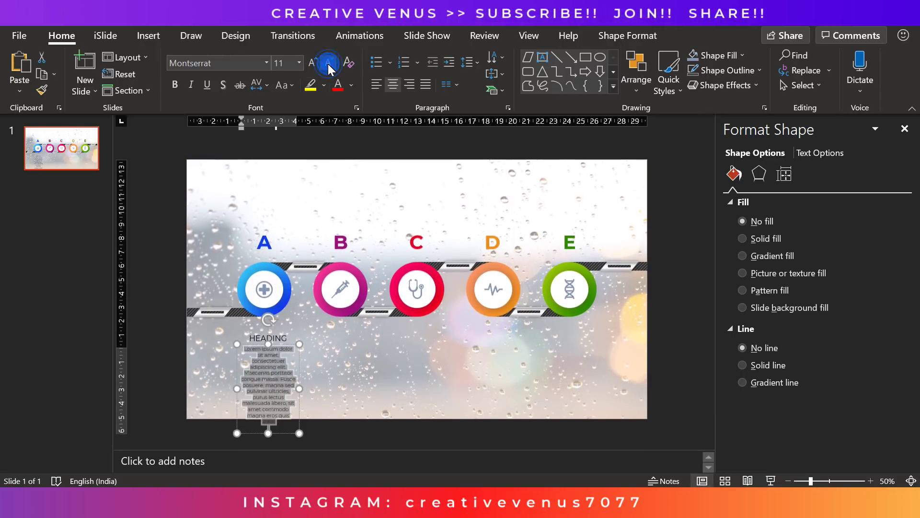
pyautogui.click(328, 63)
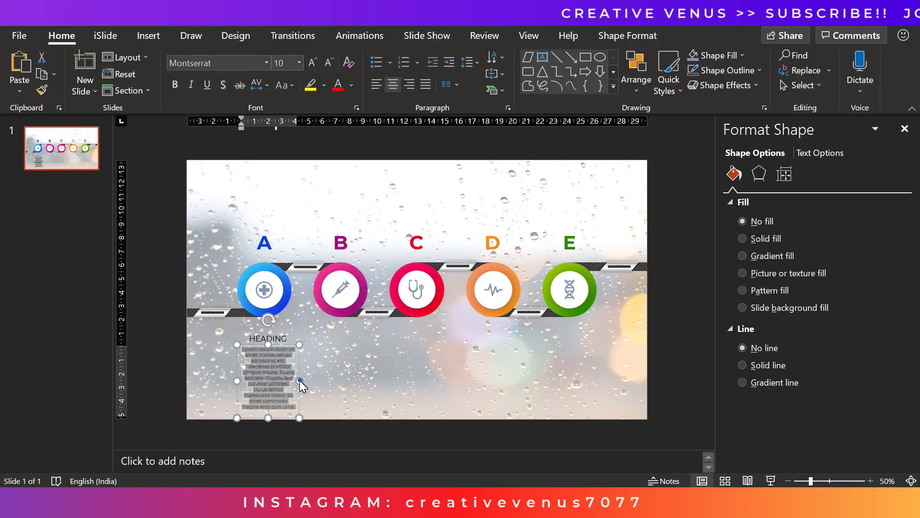
pyautogui.moveTo(300, 381); pyautogui.dragTo(313, 382)
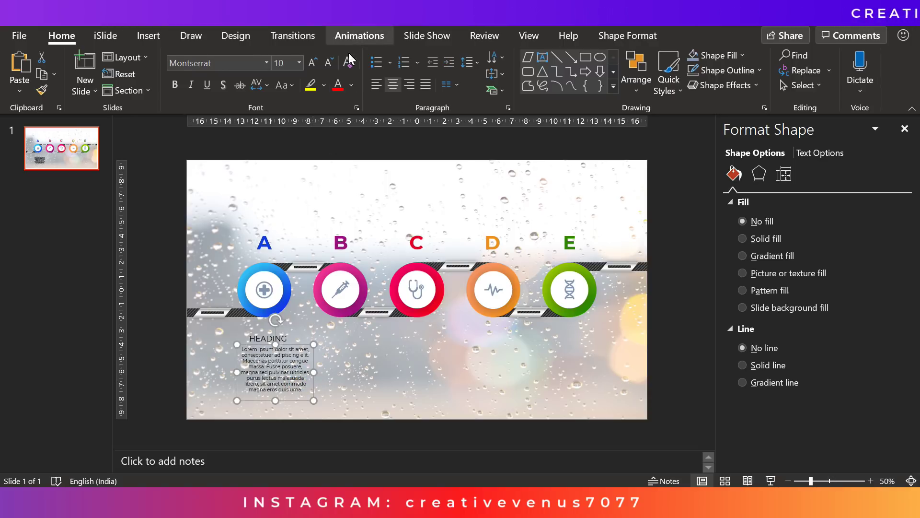
pyautogui.click(328, 63)
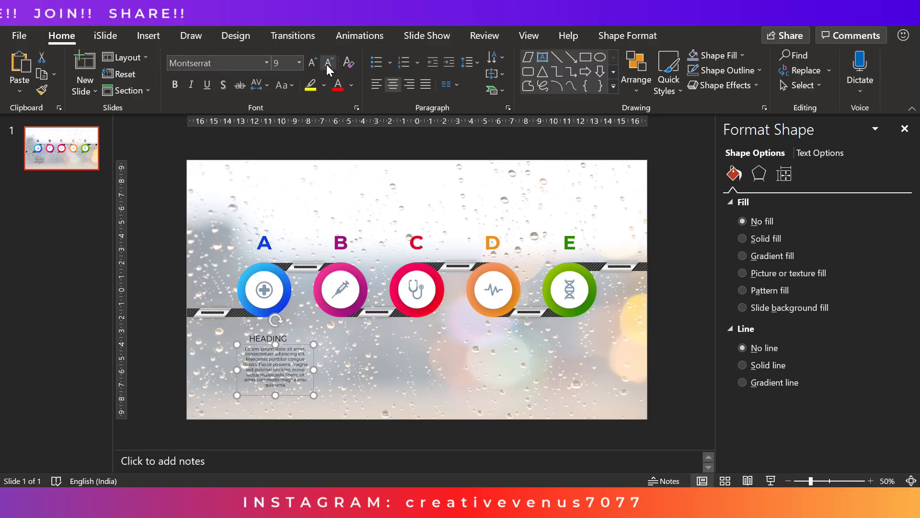
pyautogui.click(313, 64)
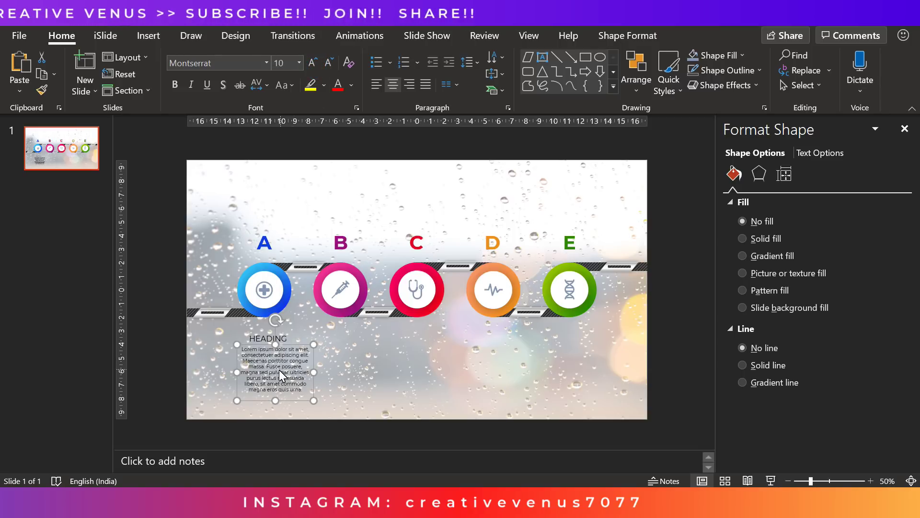
pyautogui.moveTo(269, 367); pyautogui.dragTo(332, 421)
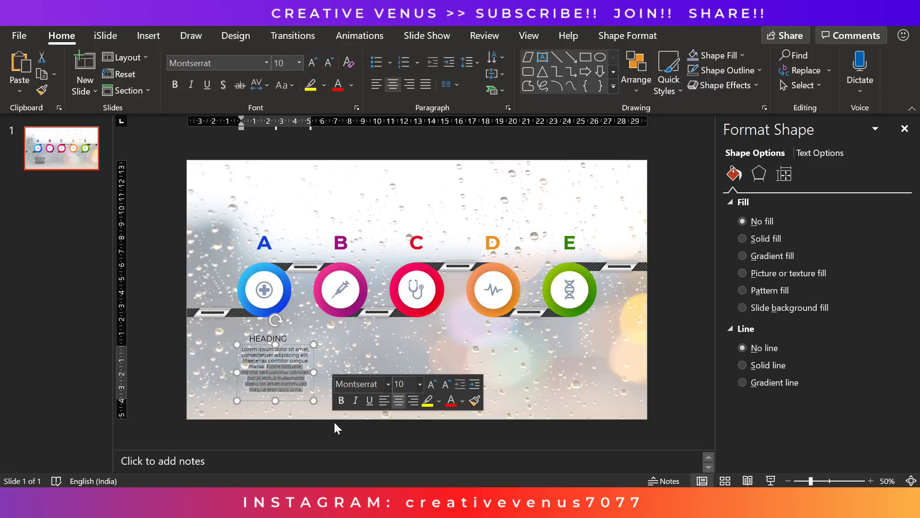
pyautogui.press('Delete')
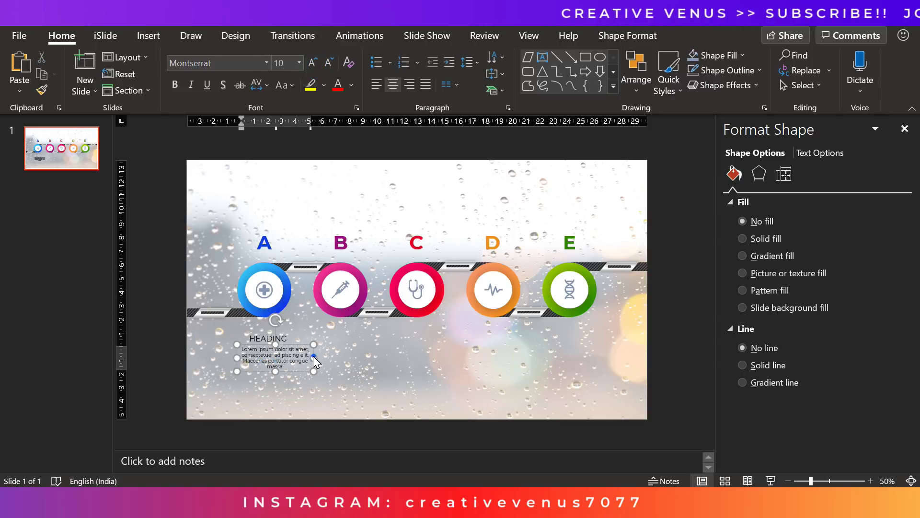
pyautogui.moveTo(314, 356); pyautogui.dragTo(285, 348)
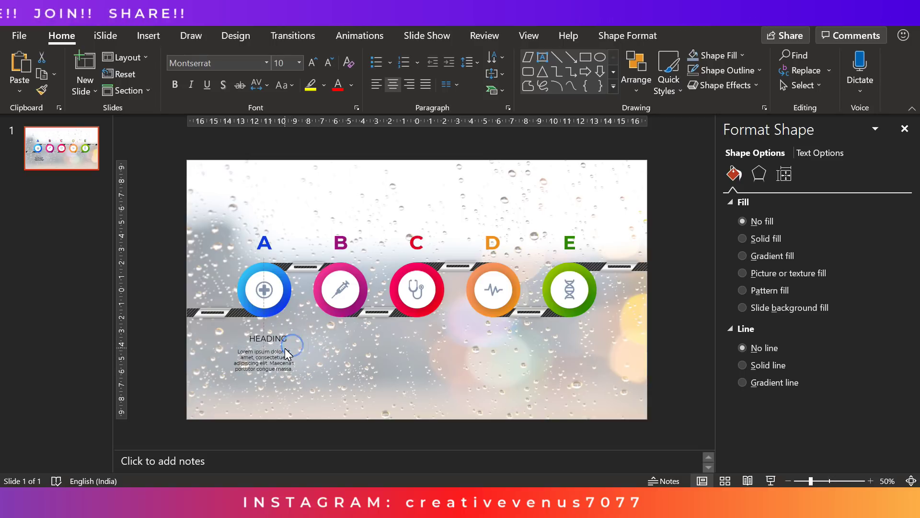
# - Align the heading and paragraph centred on each other
pyautogui.keyDown('shift'); pyautogui.click(284, 340); pyautogui.keyUp('shift')
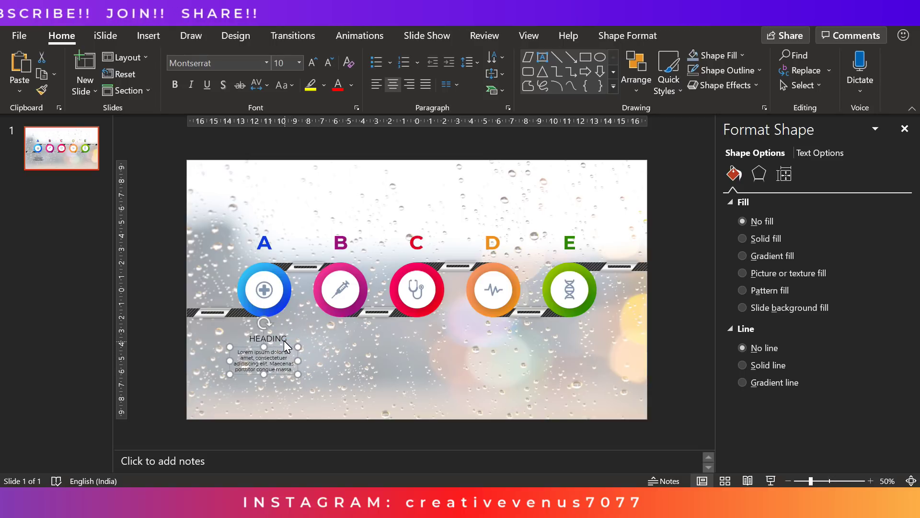
pyautogui.click(602, 38)
pyautogui.click(759, 57)
pyautogui.click(769, 91)
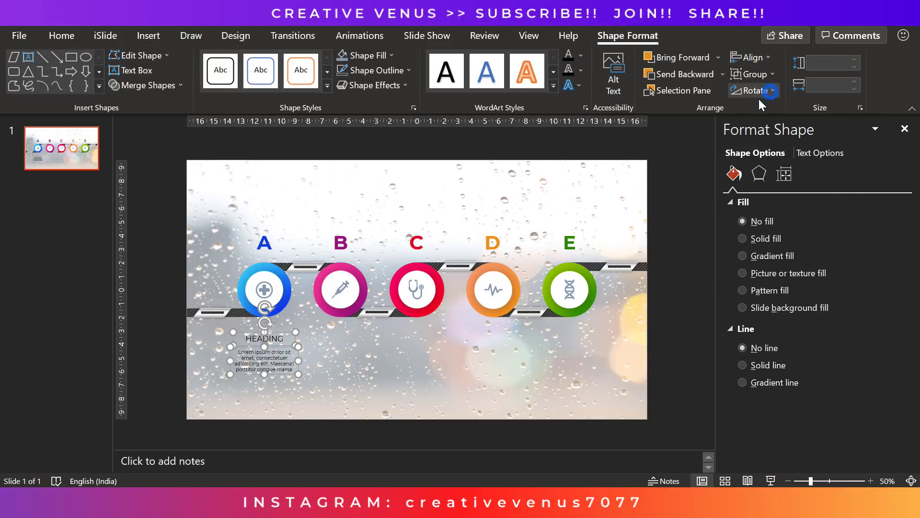
pyautogui.click(401, 351)
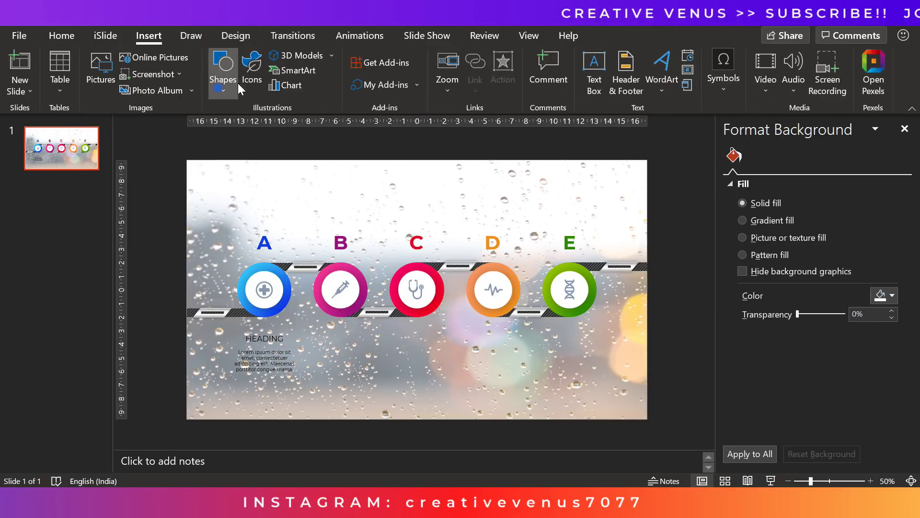
# - Draw a wide rectangle across the slide below the circles
pyautogui.click(230, 76)
pyautogui.click(277, 131)
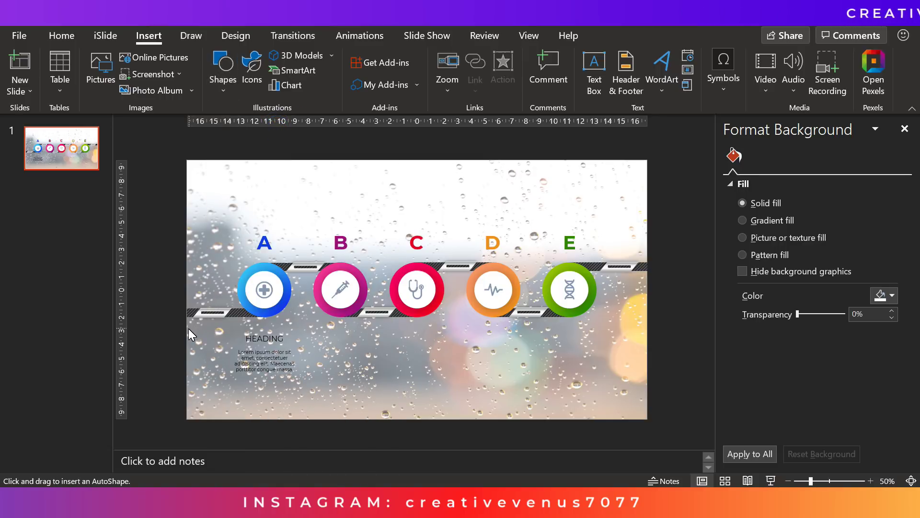
pyautogui.moveTo(186, 329); pyautogui.dragTo(648, 382)
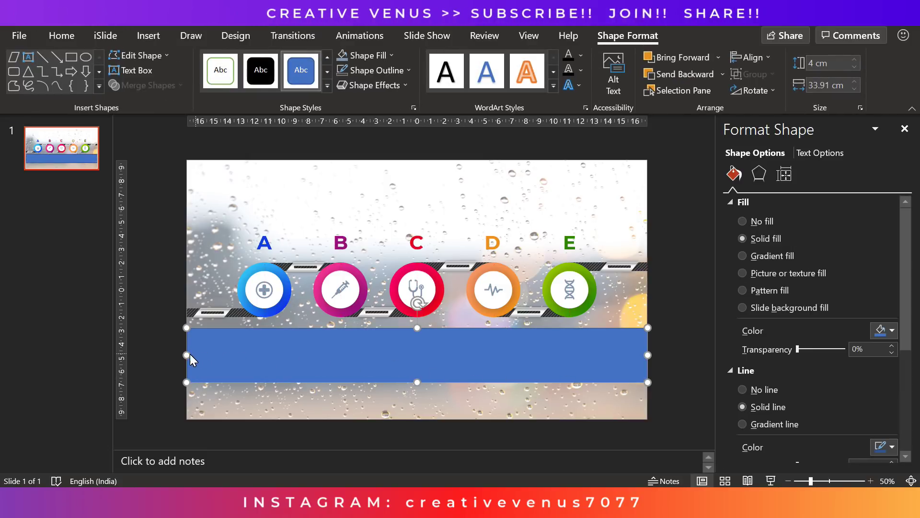
pyautogui.moveTo(186, 355); pyautogui.dragTo(351, 354)
# - Bring the heading and paragraph to the front and stretch the bar back to full width
pyautogui.moveTo(148, 315); pyautogui.dragTo(349, 408)
pyautogui.rightClick(303, 354)
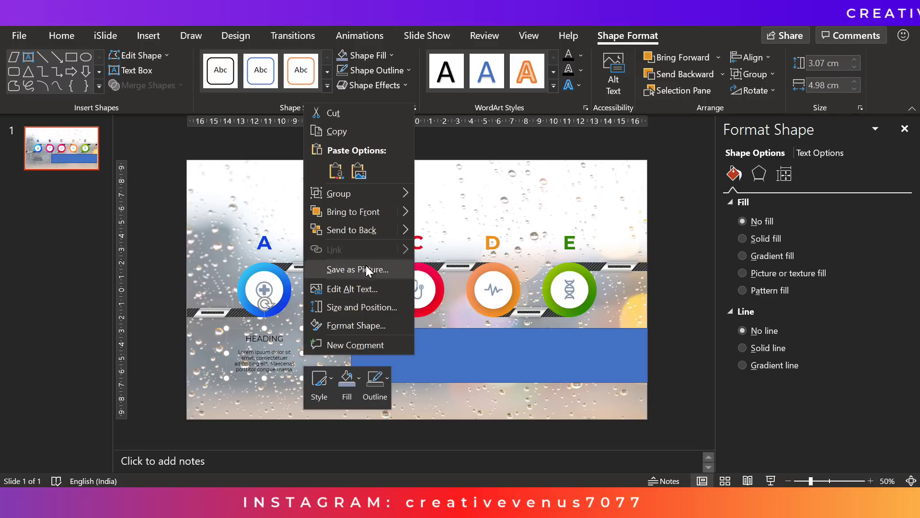
pyautogui.click(365, 212)
pyautogui.click(385, 354)
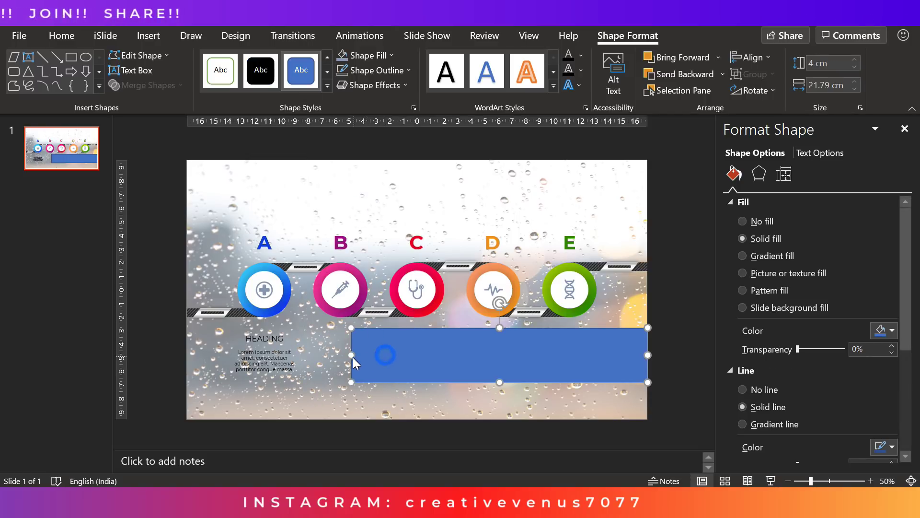
pyautogui.moveTo(350, 358); pyautogui.dragTo(186, 355)
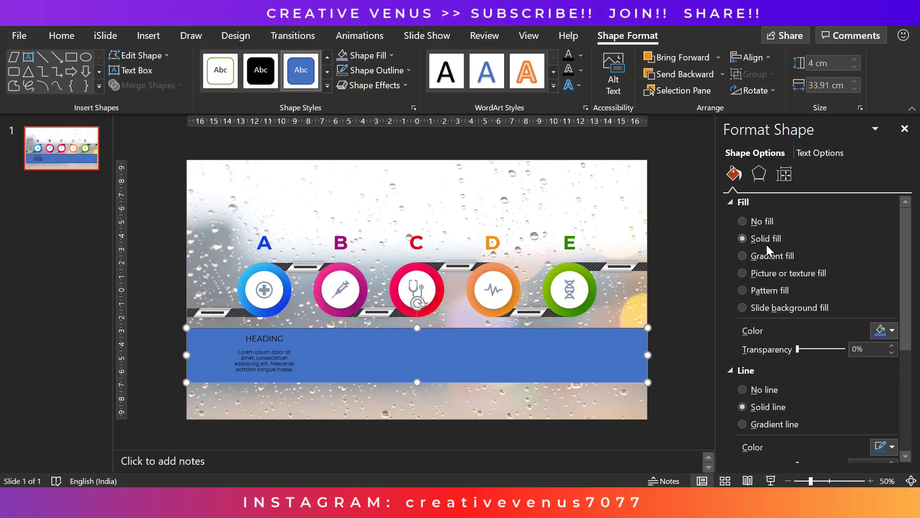
pyautogui.click(772, 259)
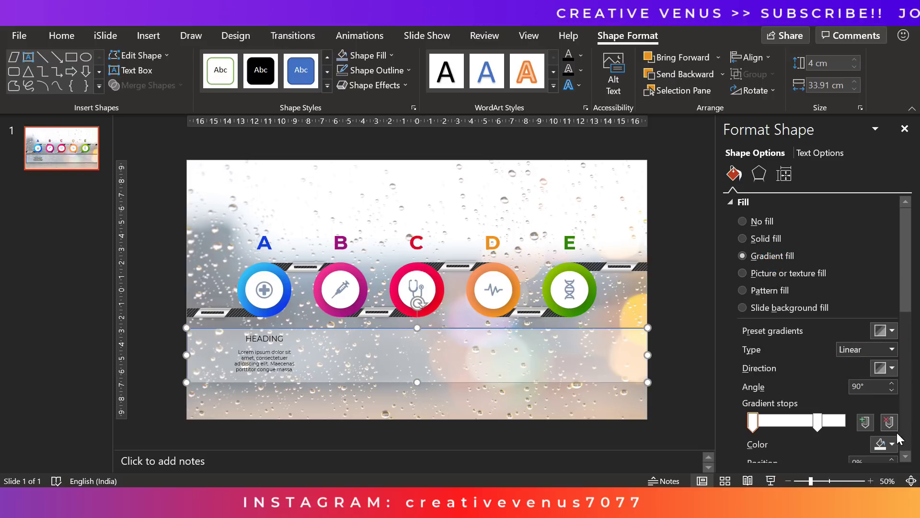
# - Give the bar a Linear Right gradient and adjust a stop's transparency
pyautogui.moveTo(906, 294); pyautogui.dragTo(847, 317)
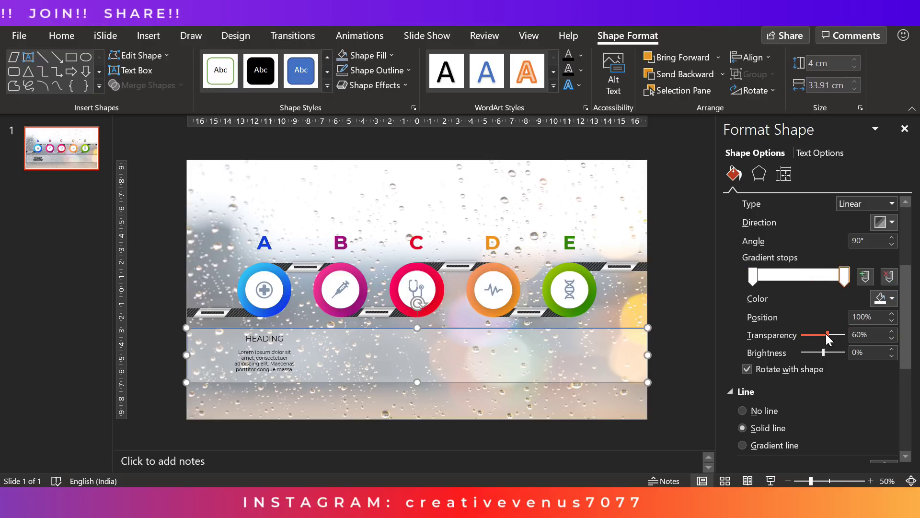
pyautogui.click(753, 275)
pyautogui.moveTo(826, 334); pyautogui.dragTo(723, 334)
pyautogui.click(883, 222)
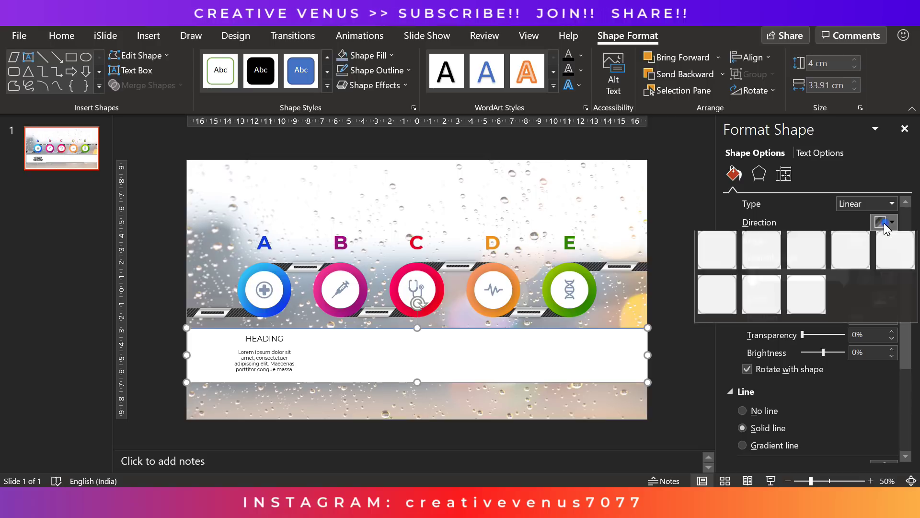
pyautogui.click(863, 261)
# - Make the bar's right end semi-transparent, left end fully transparent, and remove its outline
pyautogui.click(755, 274)
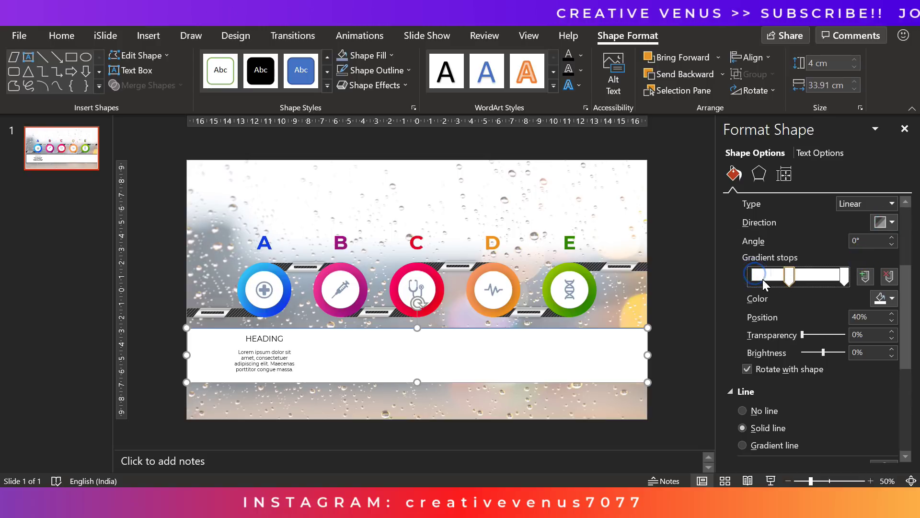
pyautogui.click(760, 276)
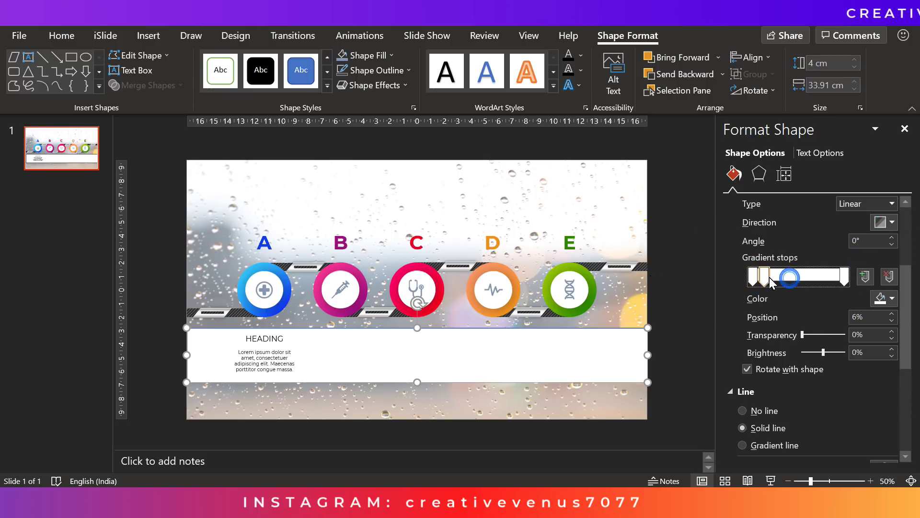
pyautogui.moveTo(771, 280); pyautogui.dragTo(826, 283)
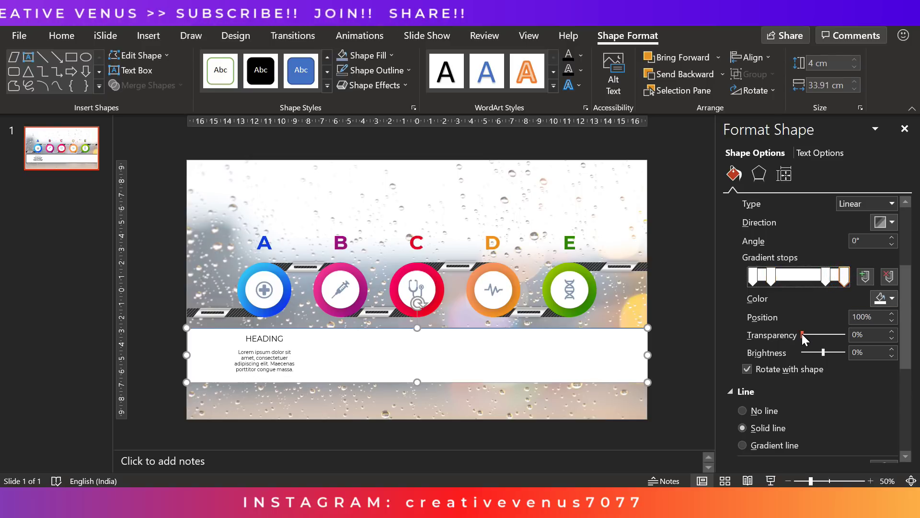
pyautogui.click(820, 335)
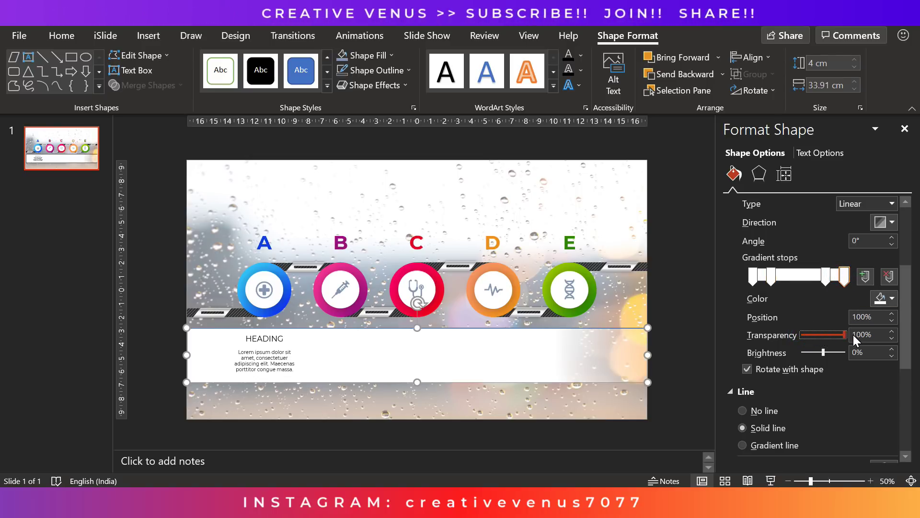
pyautogui.click(752, 273)
pyautogui.moveTo(802, 334); pyautogui.dragTo(845, 335)
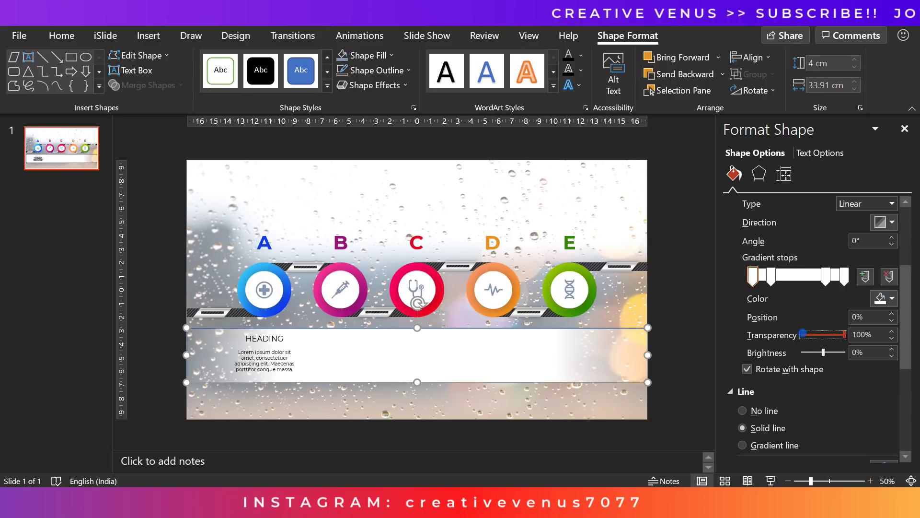
pyautogui.click(764, 410)
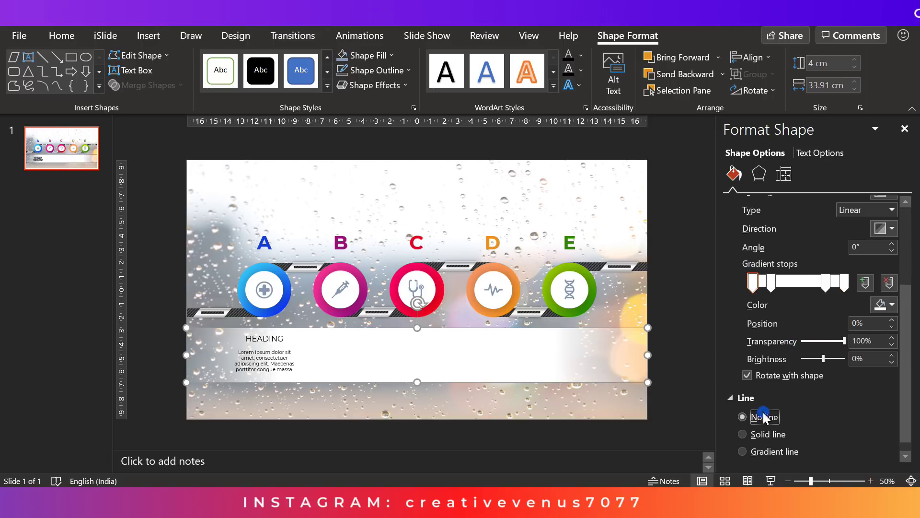
# - Make the 20% and 80% stops slightly transparent (9%) and move them to 11% and 88%
pyautogui.click(774, 282)
pyautogui.moveTo(804, 344); pyautogui.dragTo(809, 343)
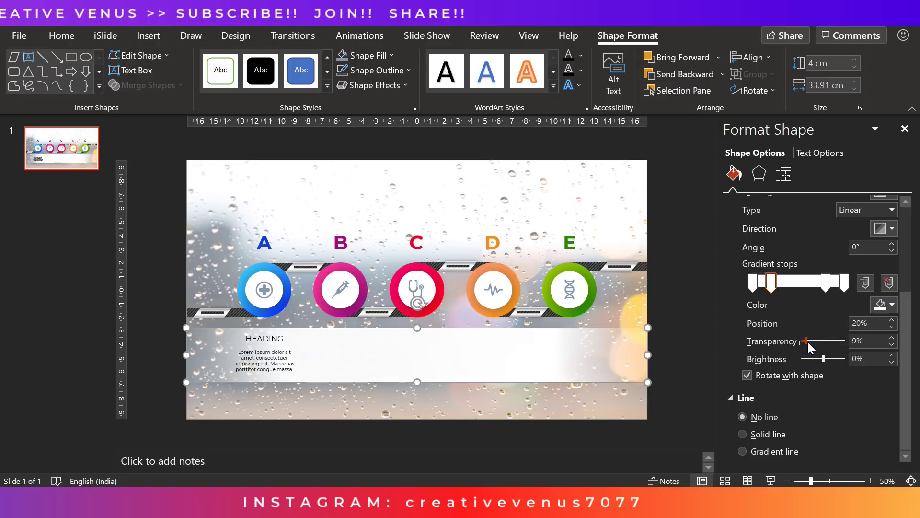
pyautogui.click(825, 282)
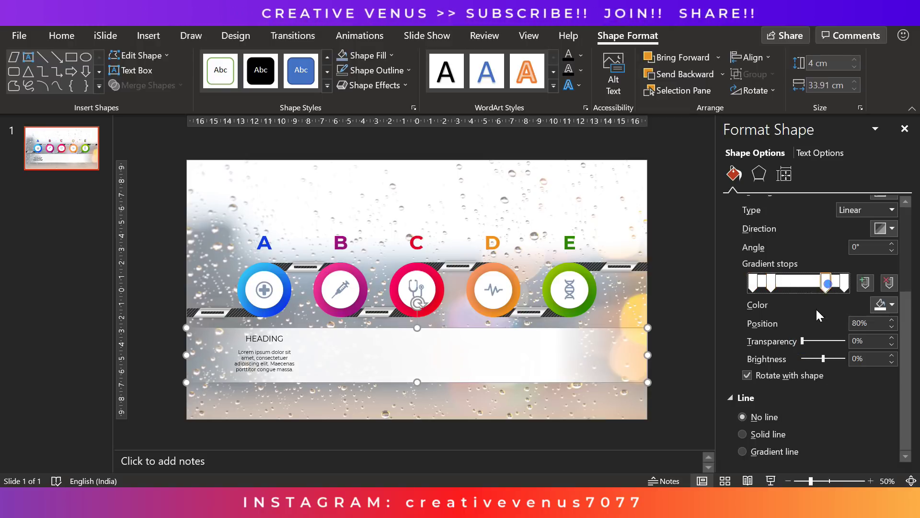
pyautogui.click(804, 341)
pyautogui.moveTo(803, 341); pyautogui.dragTo(805, 344)
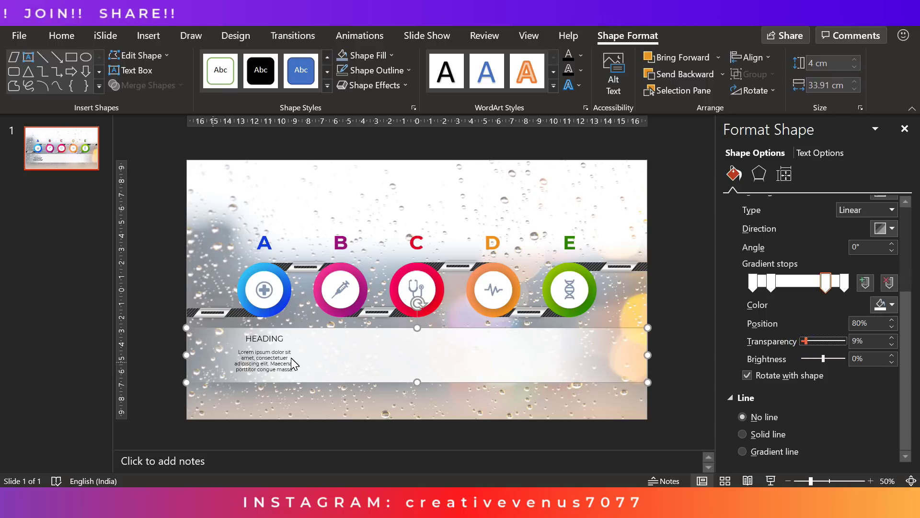
pyautogui.moveTo(770, 288); pyautogui.dragTo(760, 286)
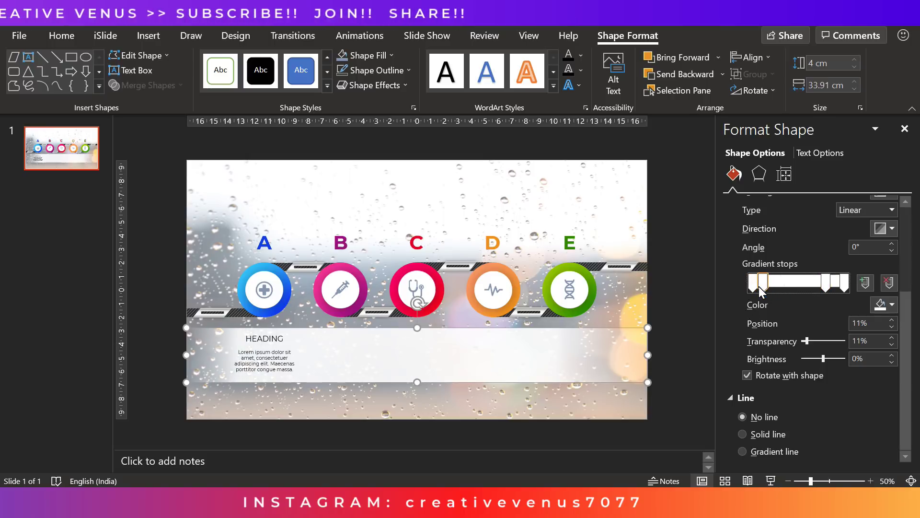
pyautogui.moveTo(844, 285); pyautogui.dragTo(836, 288)
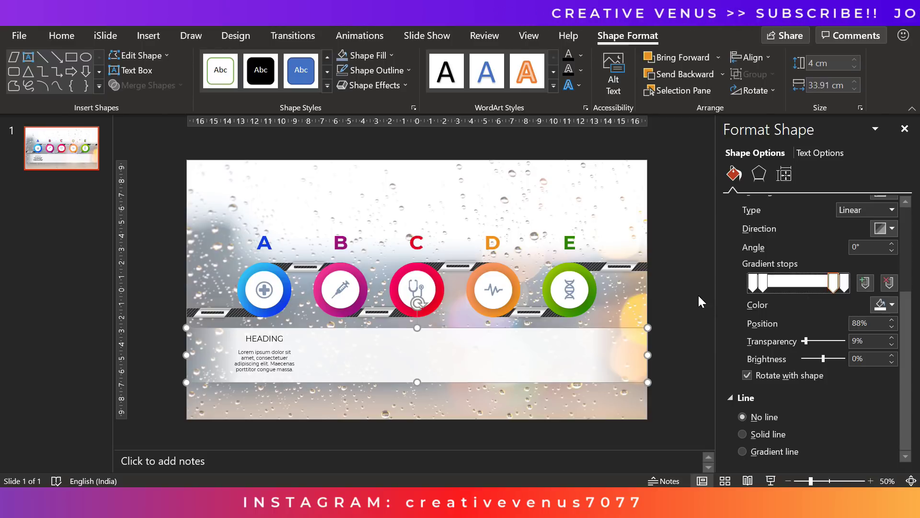
pyautogui.click(289, 329)
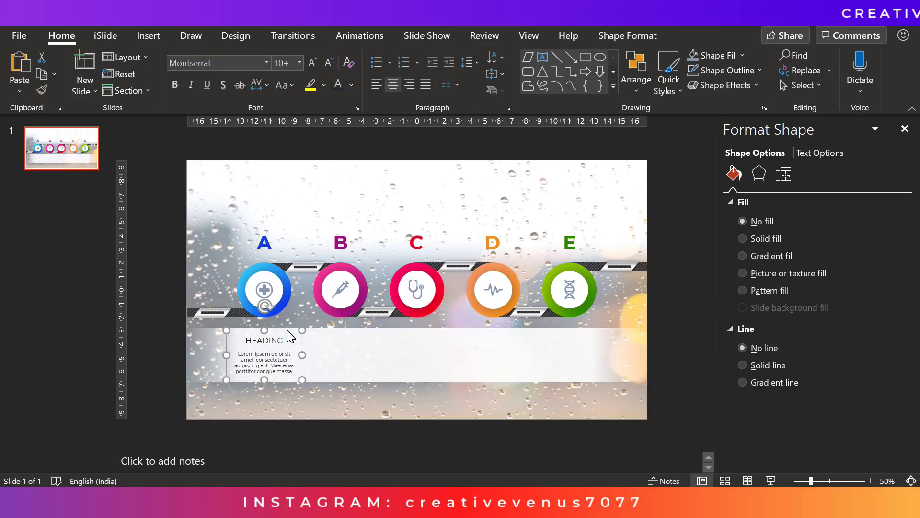
# - Copy the text block under circle B, then duplicate the pair under C and D evenly spaced
pyautogui.hotkey('ctrl', 'c')
pyautogui.hotkey('ctrl', 'v')
pyautogui.moveTo(287, 339); pyautogui.dragTo(362, 338)
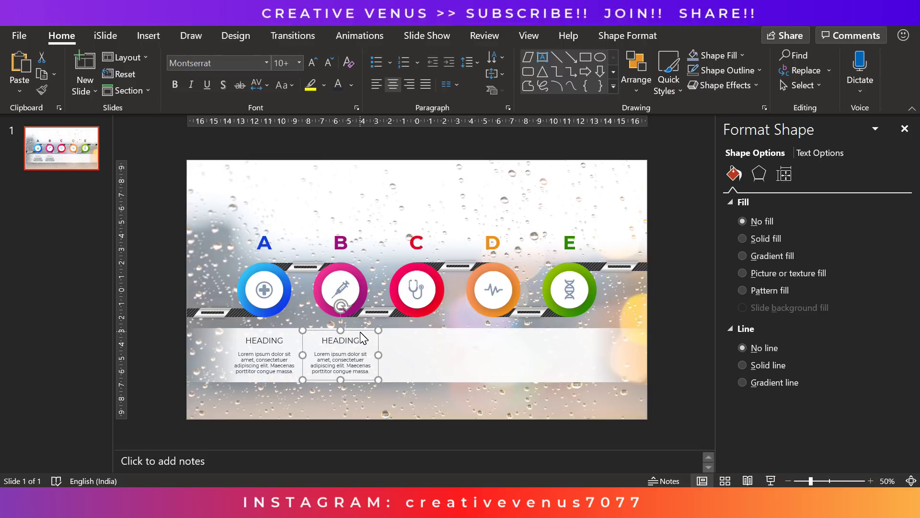
pyautogui.keyDown('shift'); pyautogui.click(276, 352); pyautogui.keyUp('shift')
pyautogui.hotkey('ctrl', 'c')
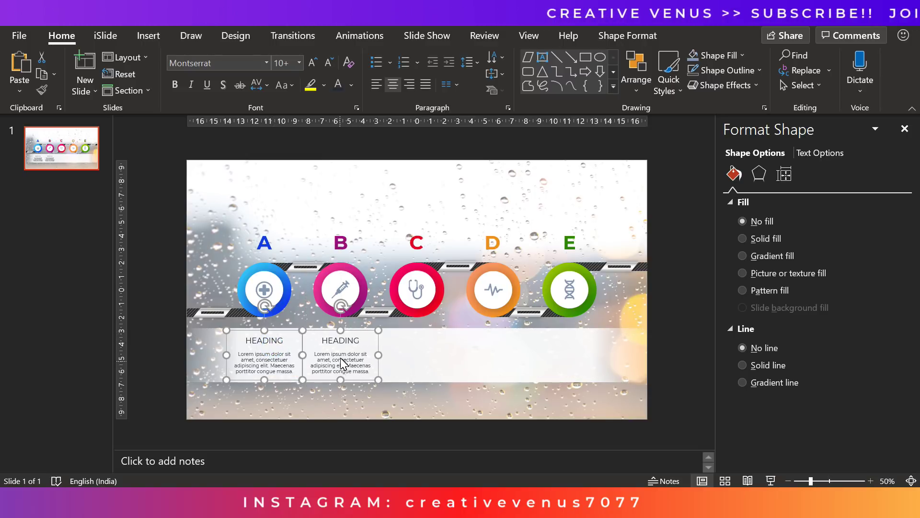
pyautogui.hotkey('ctrl', 'v')
pyautogui.moveTo(326, 337); pyautogui.dragTo(474, 332)
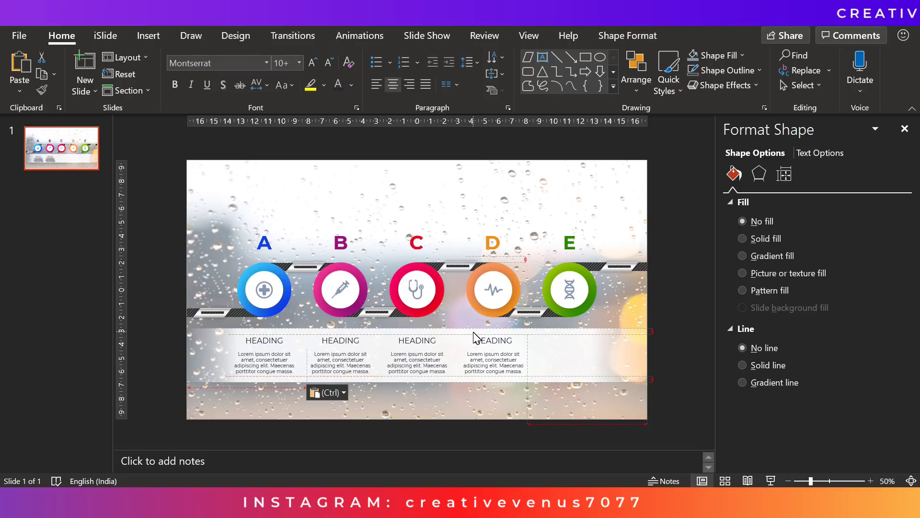
pyautogui.moveTo(469, 332); pyautogui.dragTo(475, 333)
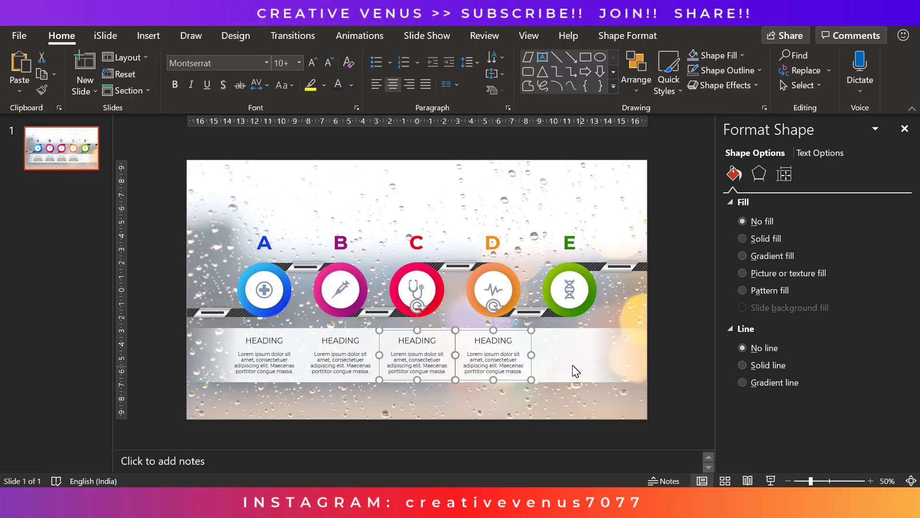
# - Paste another copy of the text block under circle E
pyautogui.click(526, 364)
pyautogui.click(525, 362)
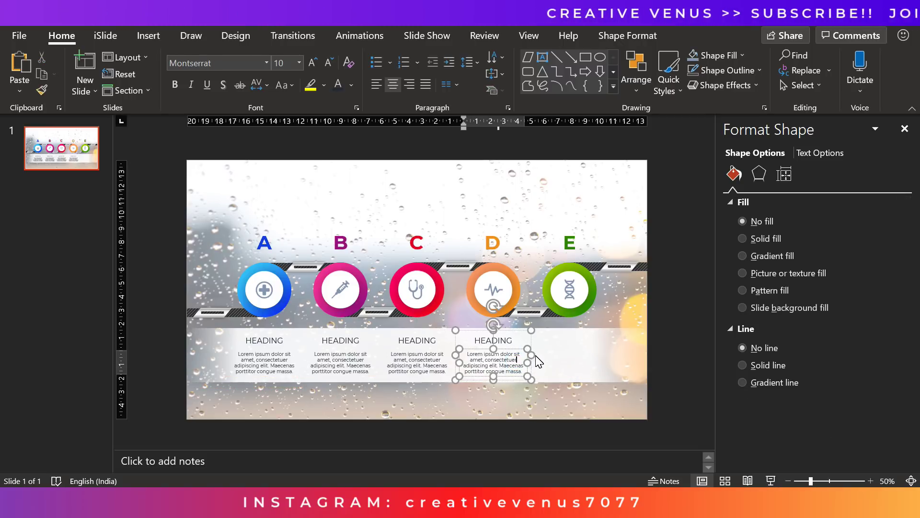
pyautogui.click(532, 356)
pyautogui.hotkey('ctrl', 'v')
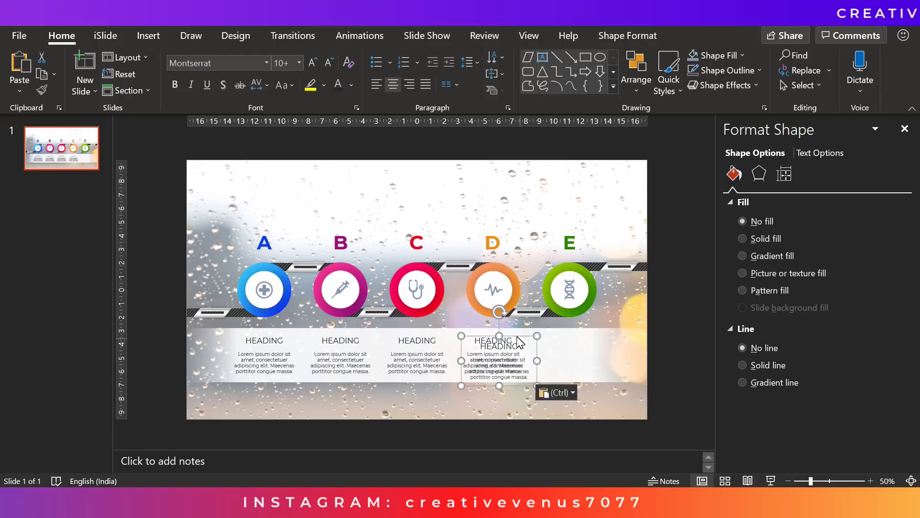
pyautogui.moveTo(516, 338); pyautogui.dragTo(589, 336)
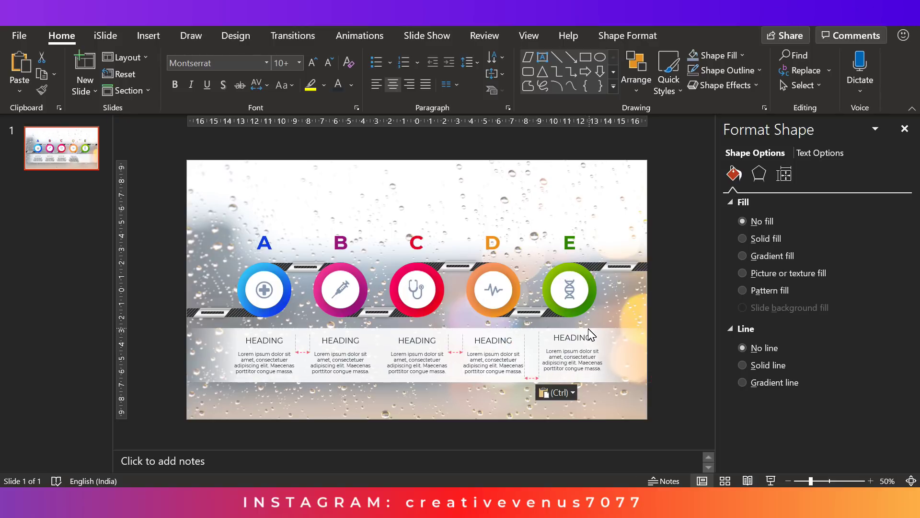